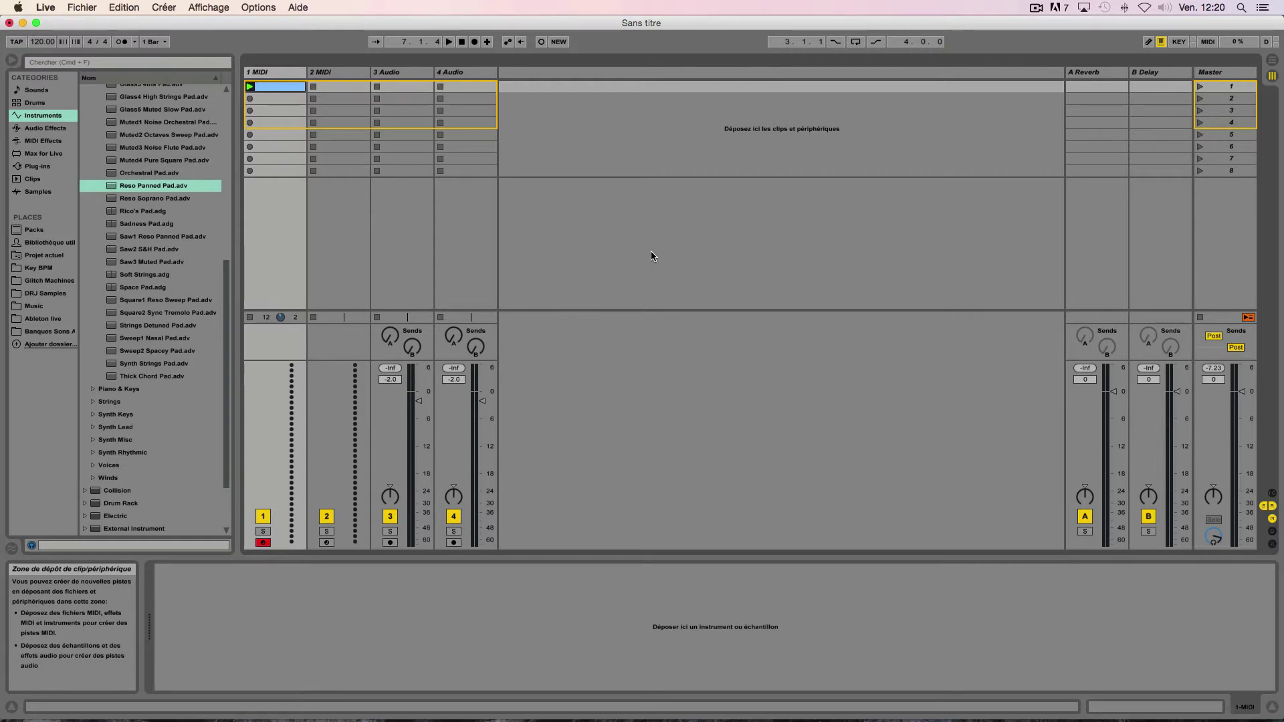
# Collapse the Analog instrument presets and load an empty Instrument Rack onto the 1 MIDI track
pyautogui.scroll(10, 95, 143)
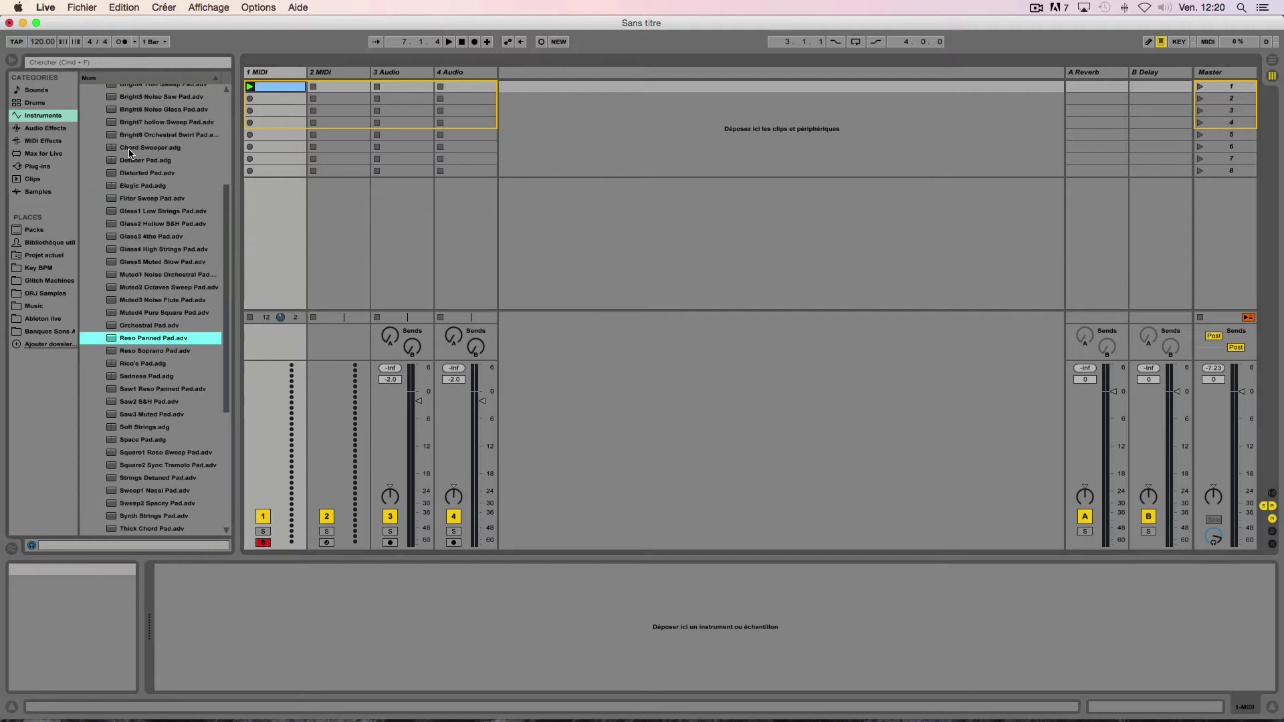
pyautogui.click(93, 178)
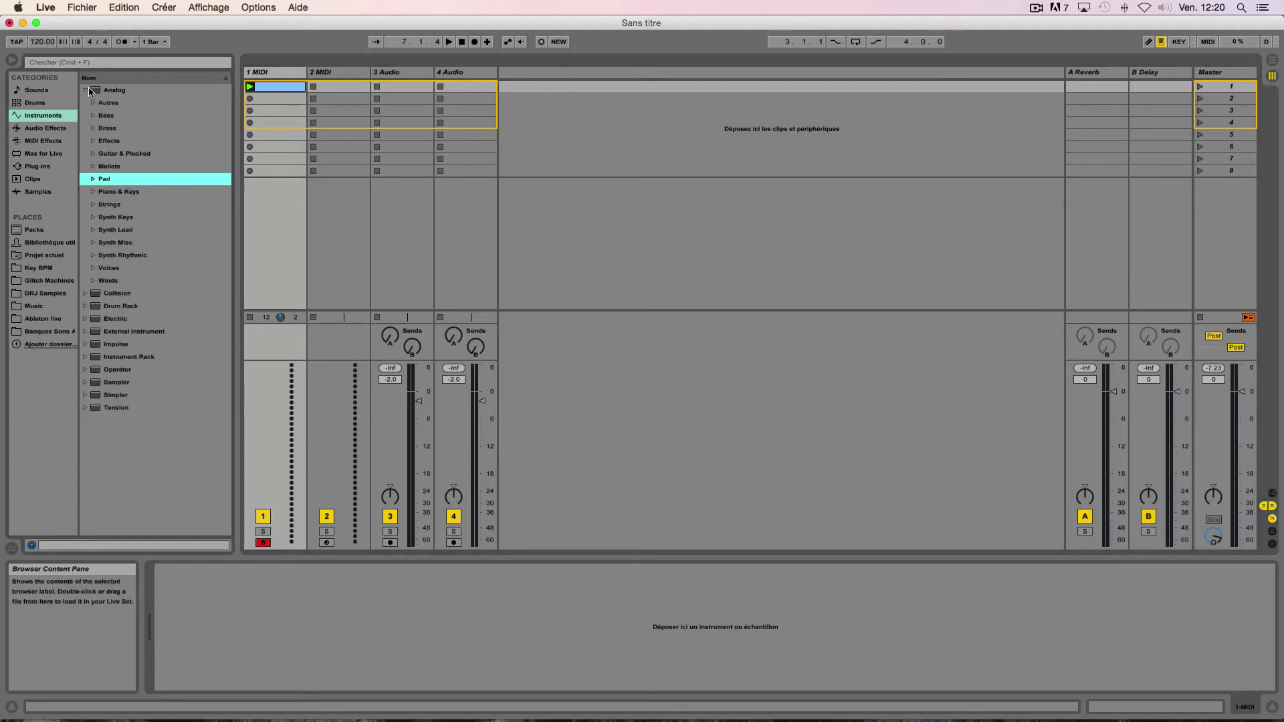
pyautogui.click(85, 89)
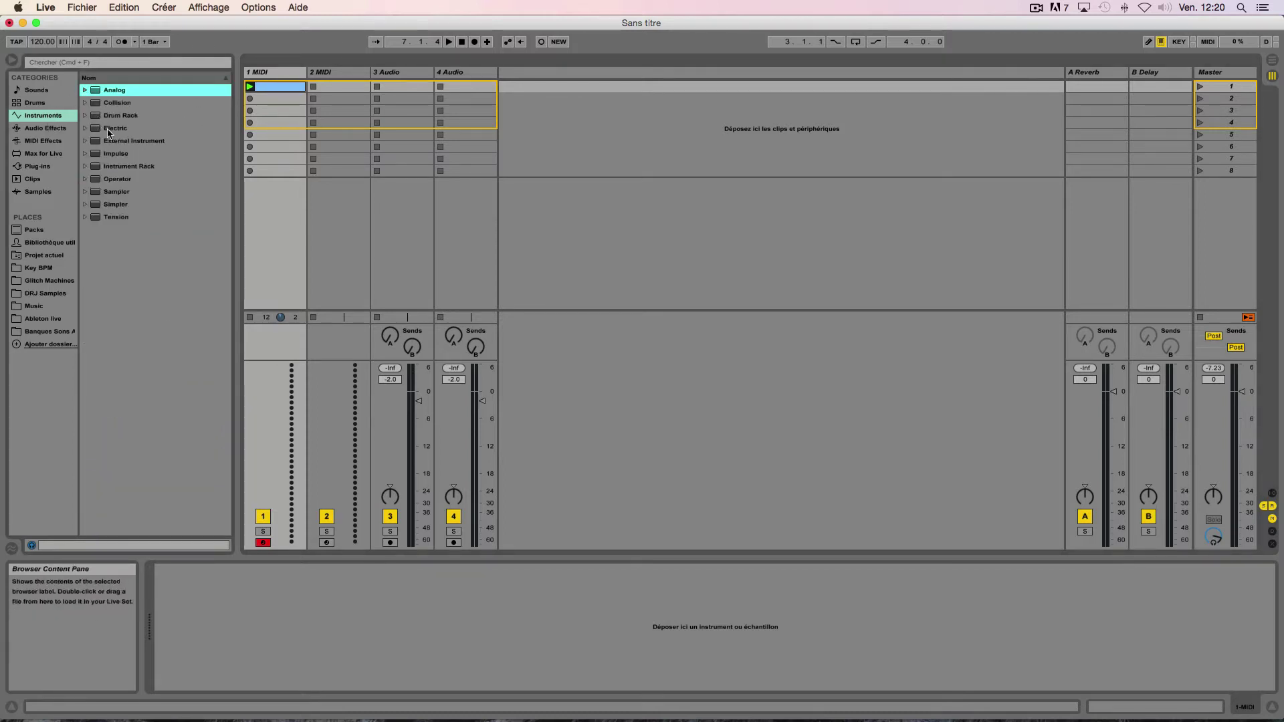
pyautogui.doubleClick(129, 166)
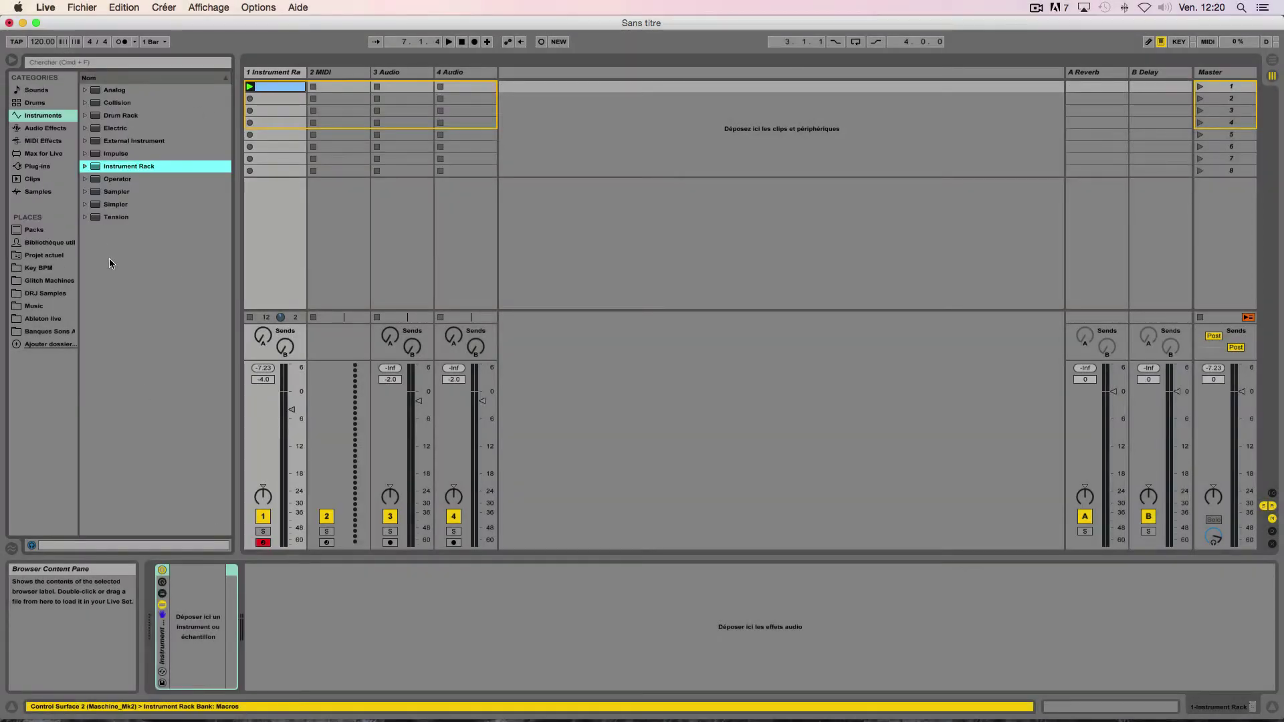
# Add the Synth Strings Pad preset from Analog's Pad presets to the empty Instrument Rack
pyautogui.click(85, 90)
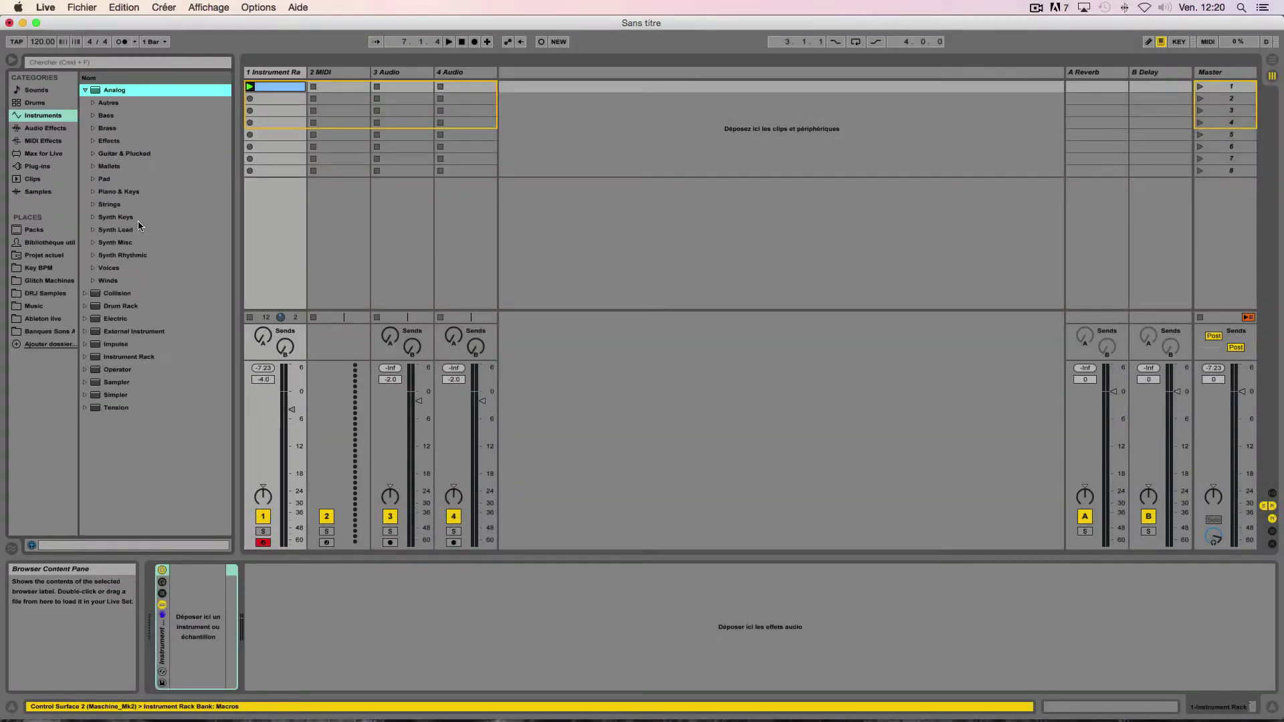
pyautogui.click(93, 178)
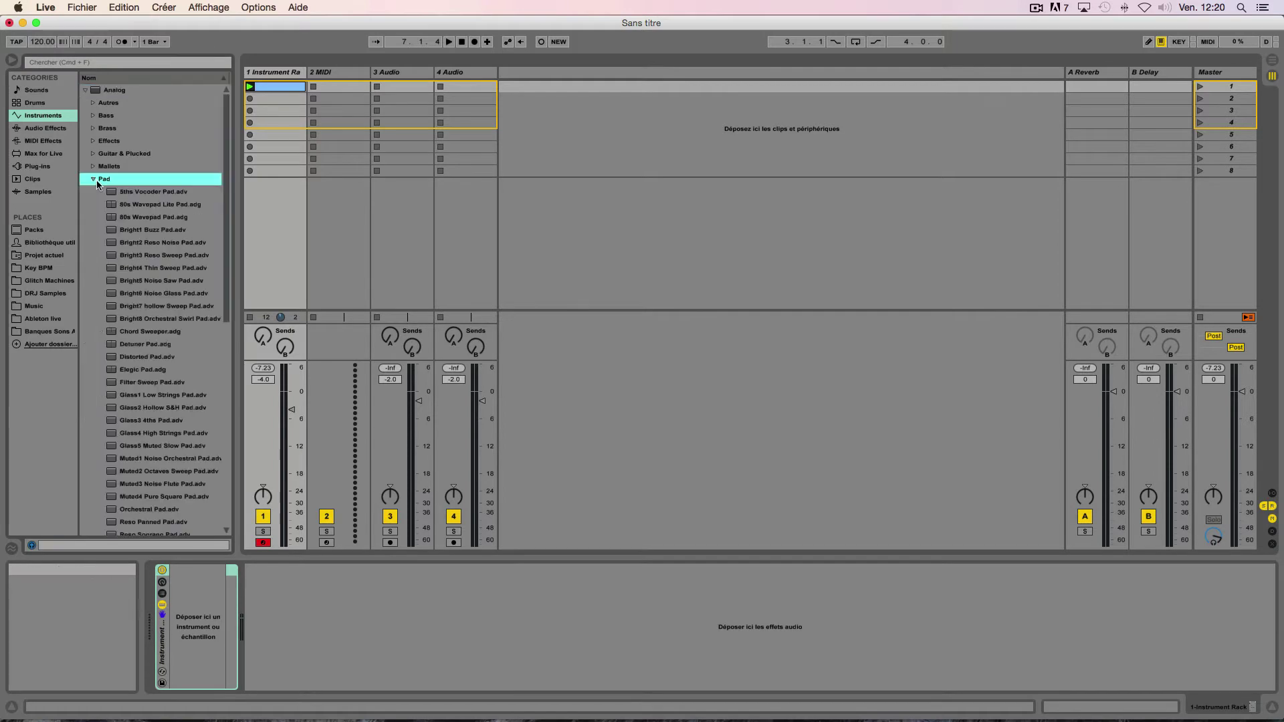
pyautogui.scroll(-5, 138, 240)
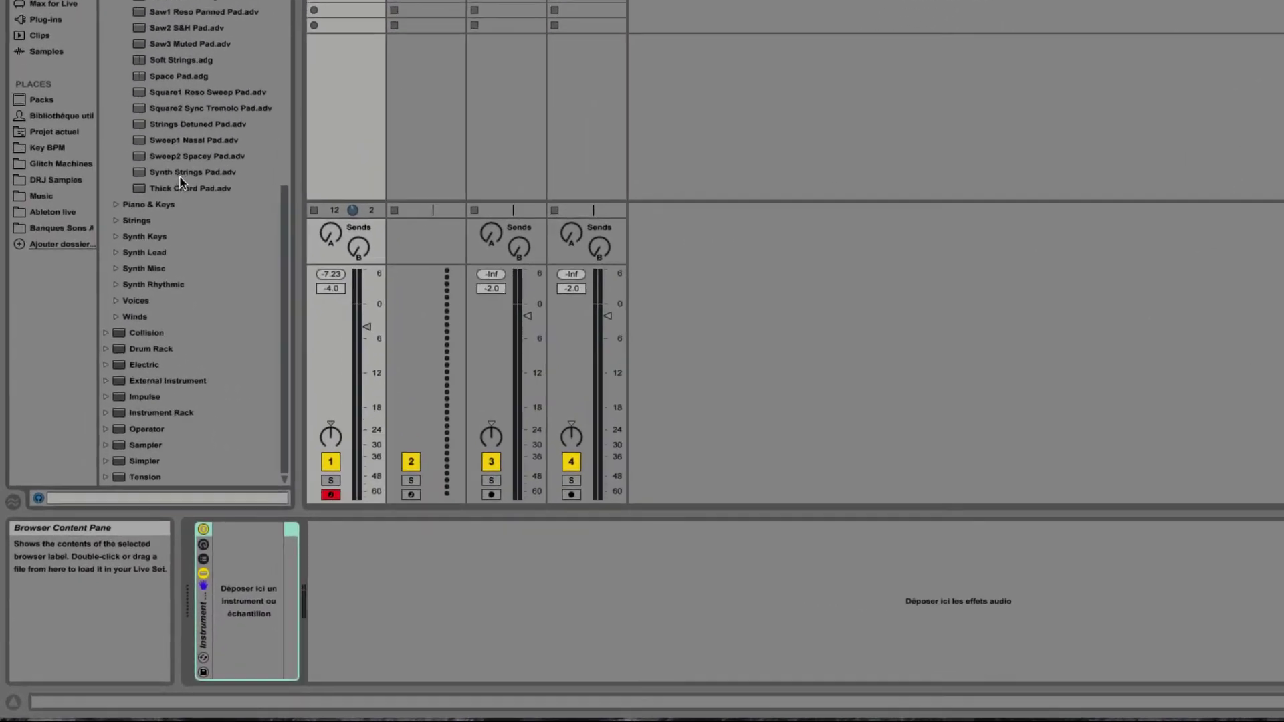
pyautogui.click(164, 259)
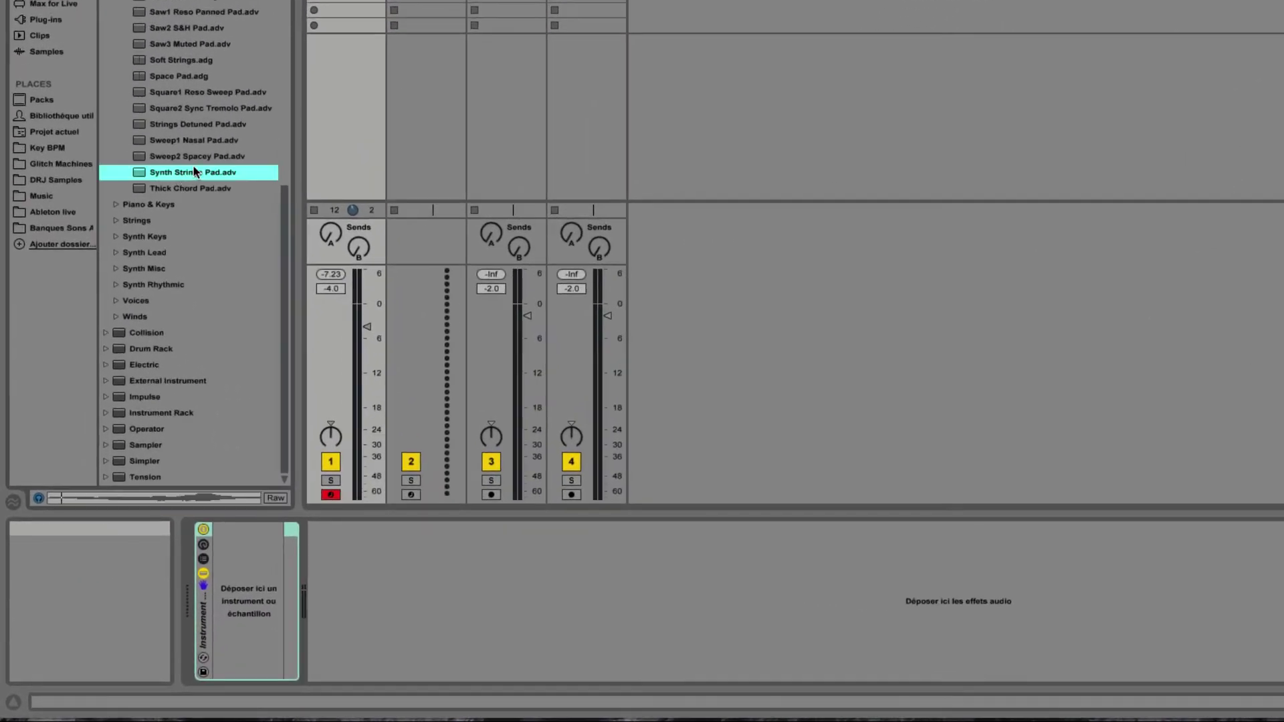
pyautogui.moveTo(220, 389); pyautogui.dragTo(260, 543)
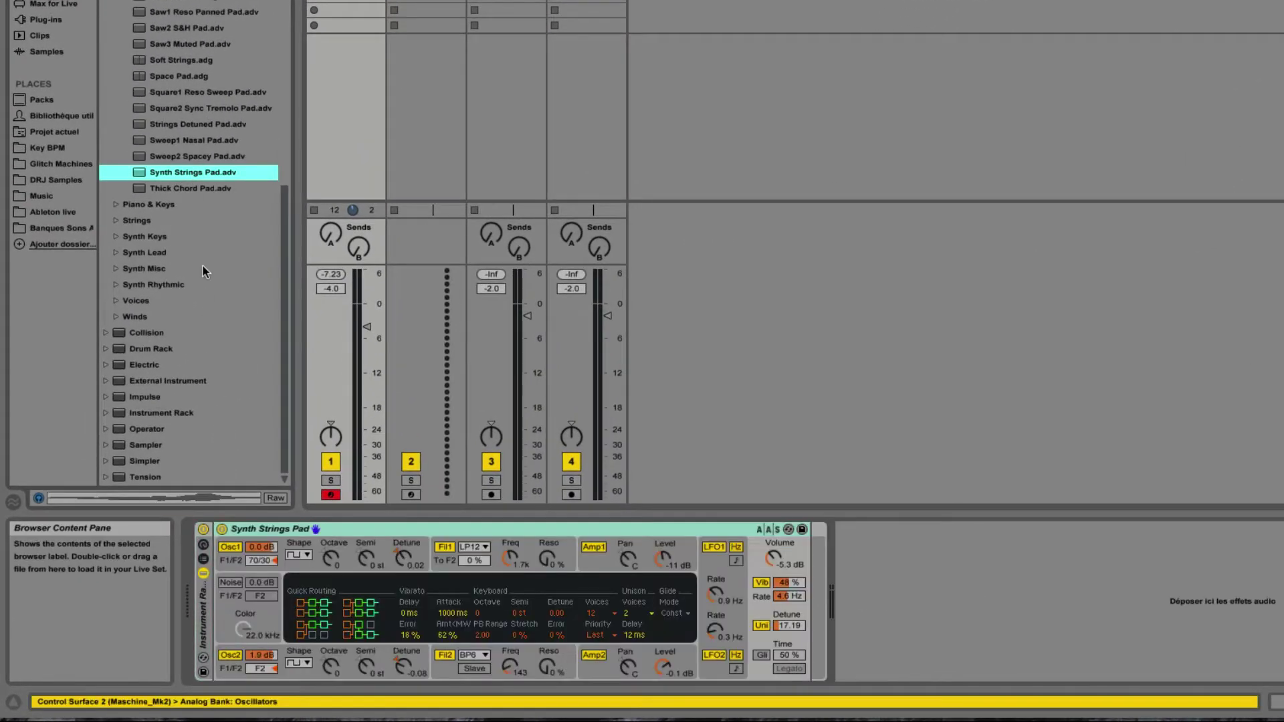
# Show the rack's chain list and add Square2 Sync Tremolo Pad and Sweep1 Nasal Pad as new chains
pyautogui.click(208, 105)
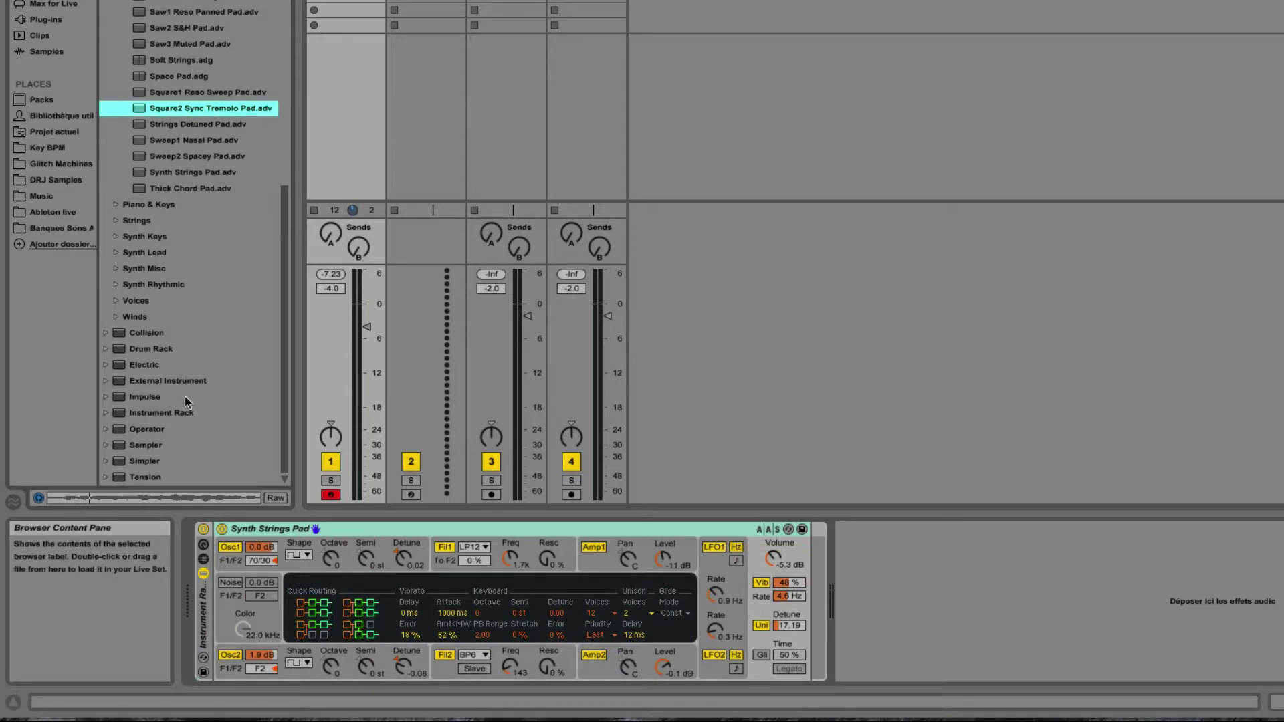
pyautogui.hotkey('ctrl', 'g')
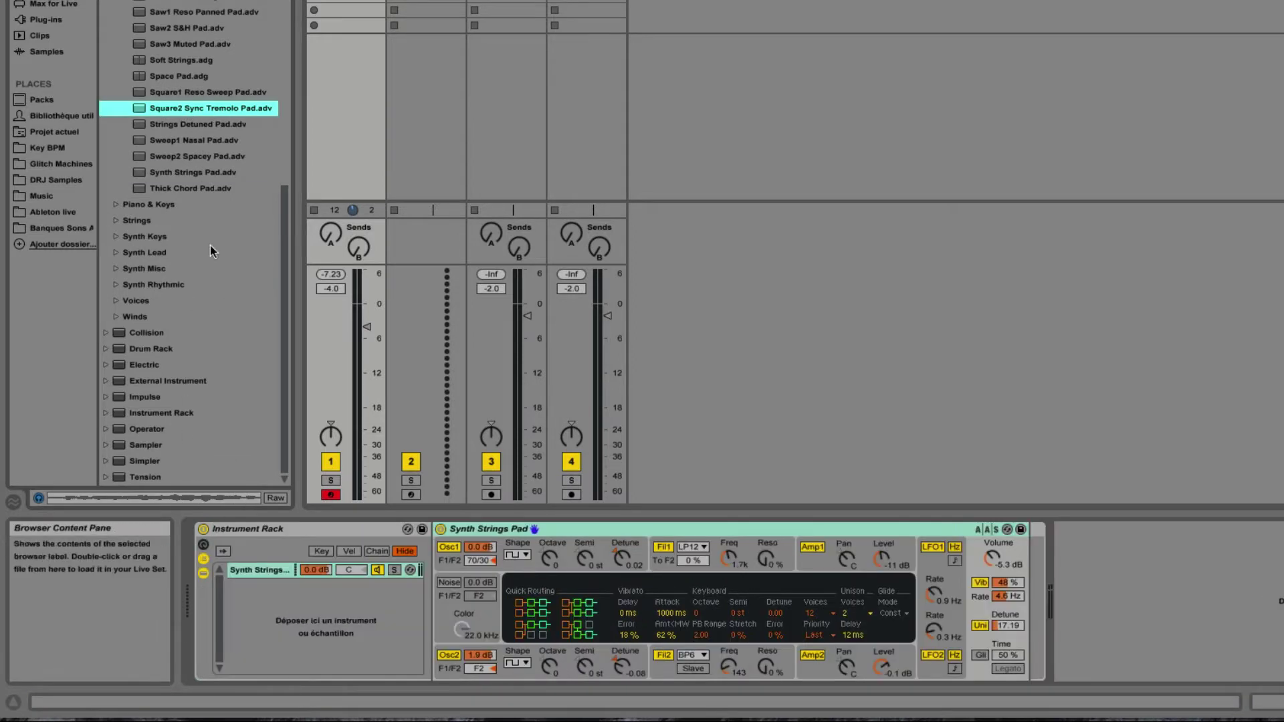
pyautogui.moveTo(270, 411); pyautogui.dragTo(303, 603)
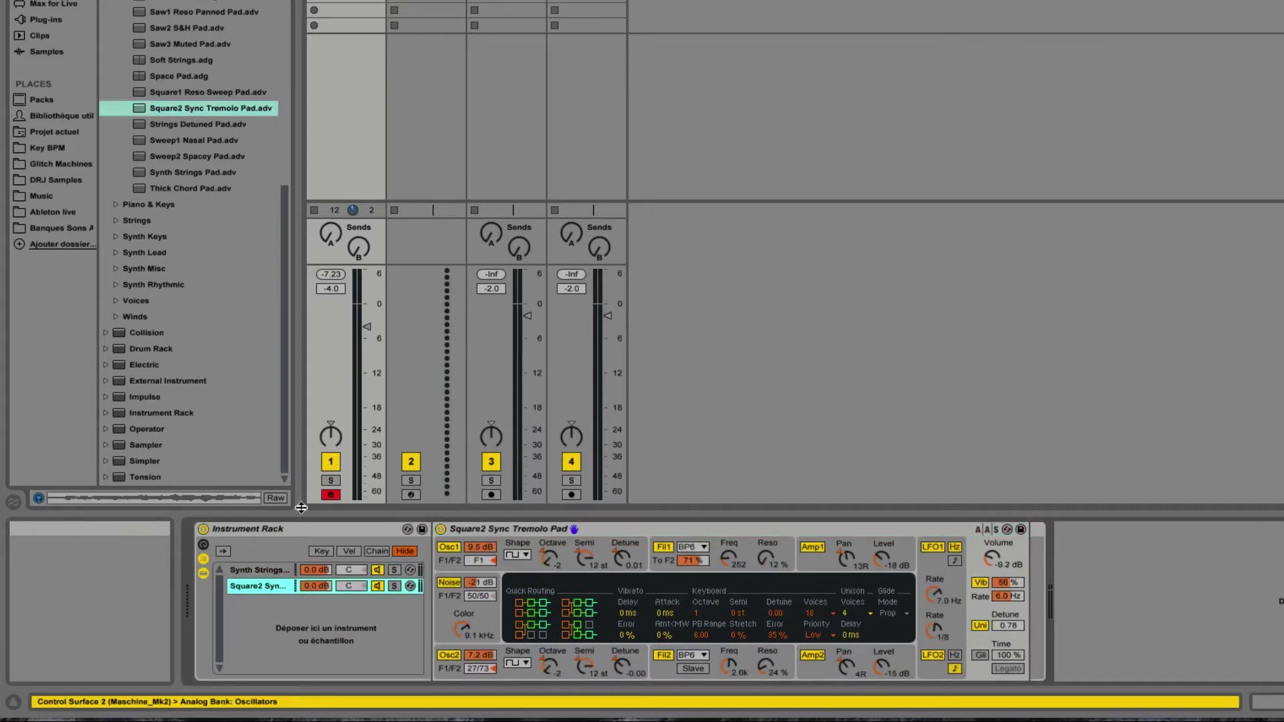
pyautogui.click(182, 128)
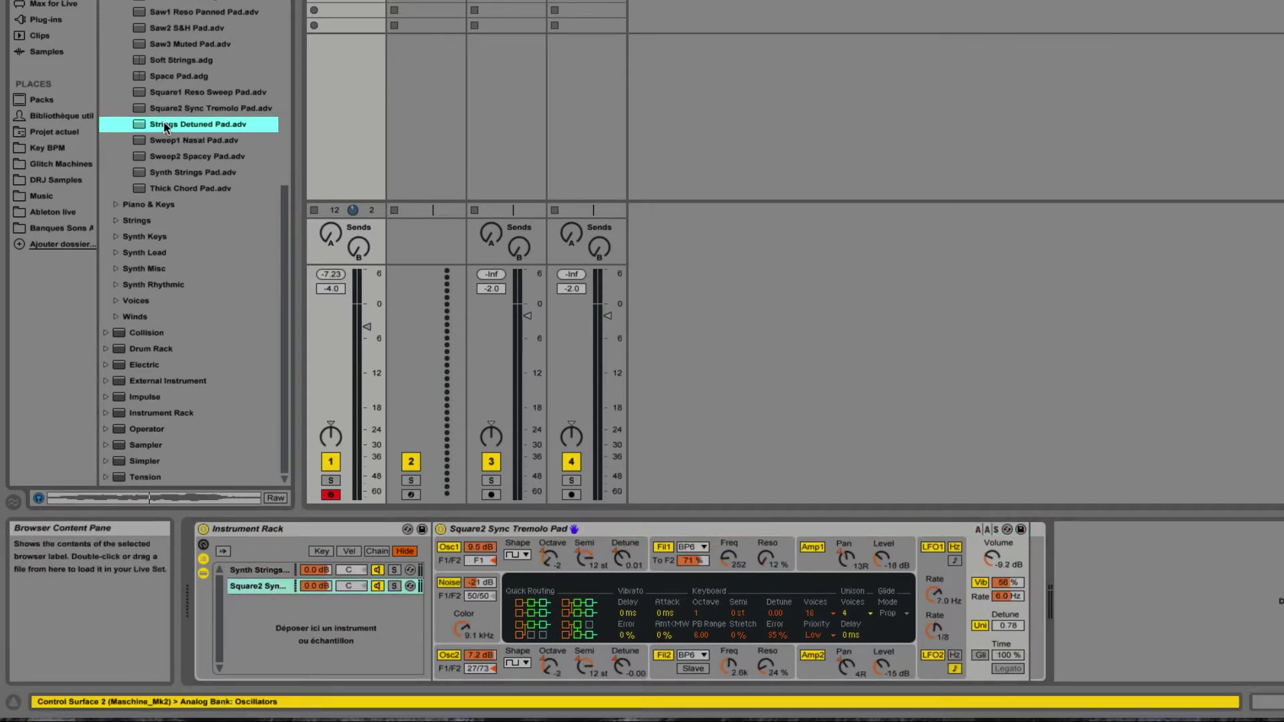
pyautogui.moveTo(164, 141); pyautogui.dragTo(343, 632)
# Add Sadness Pad as the fourth chain of the Instrument Rack and show the rack's macro controls
pyautogui.click(178, 12)
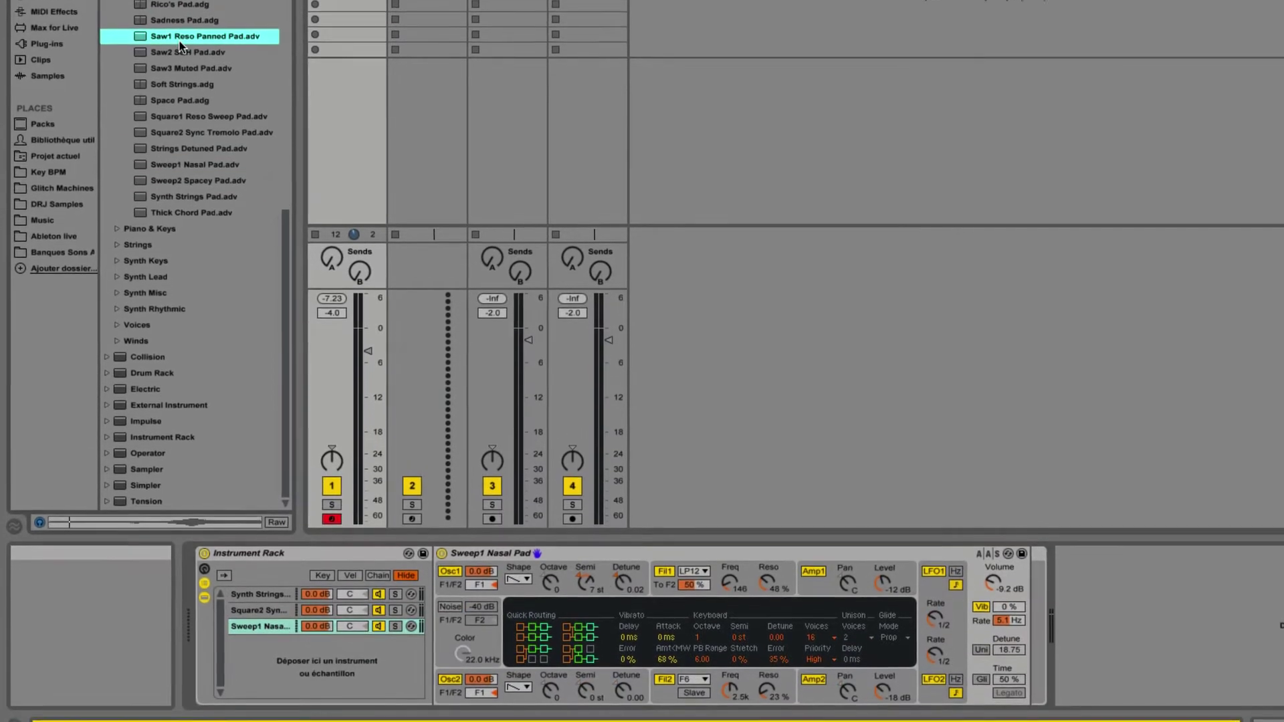
pyautogui.click(177, 28)
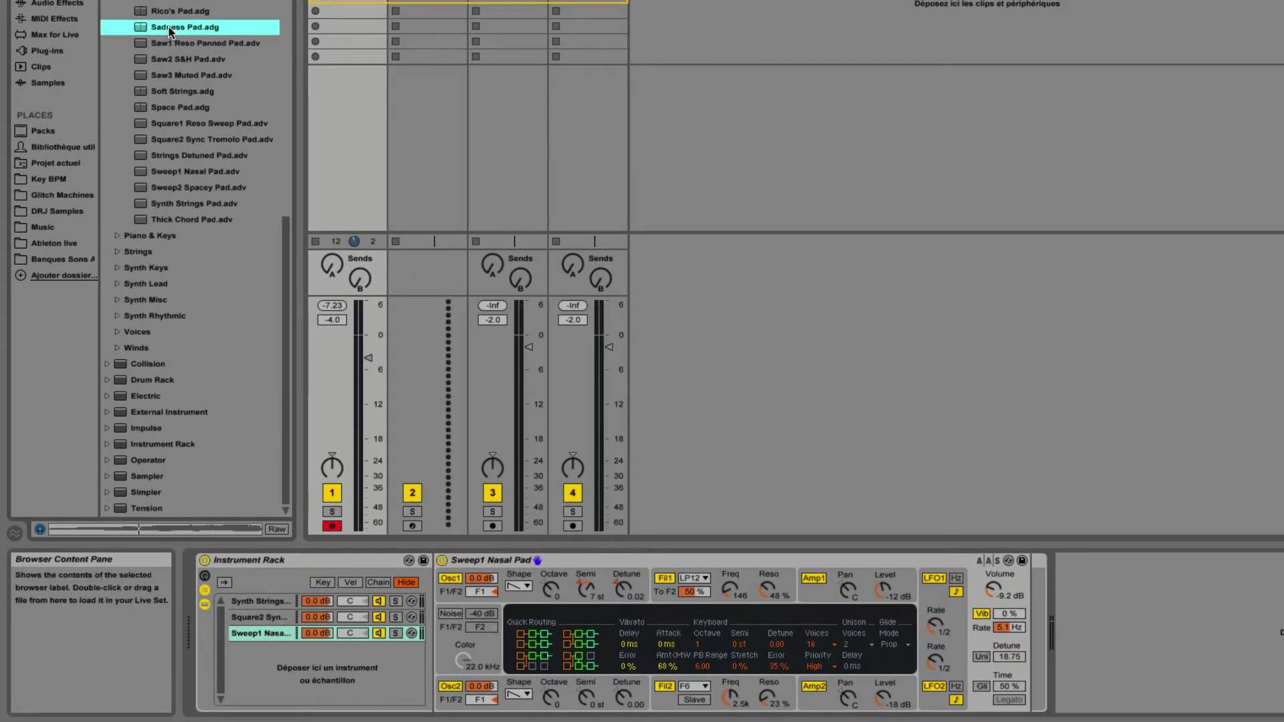
pyautogui.moveTo(250, 215); pyautogui.dragTo(261, 647)
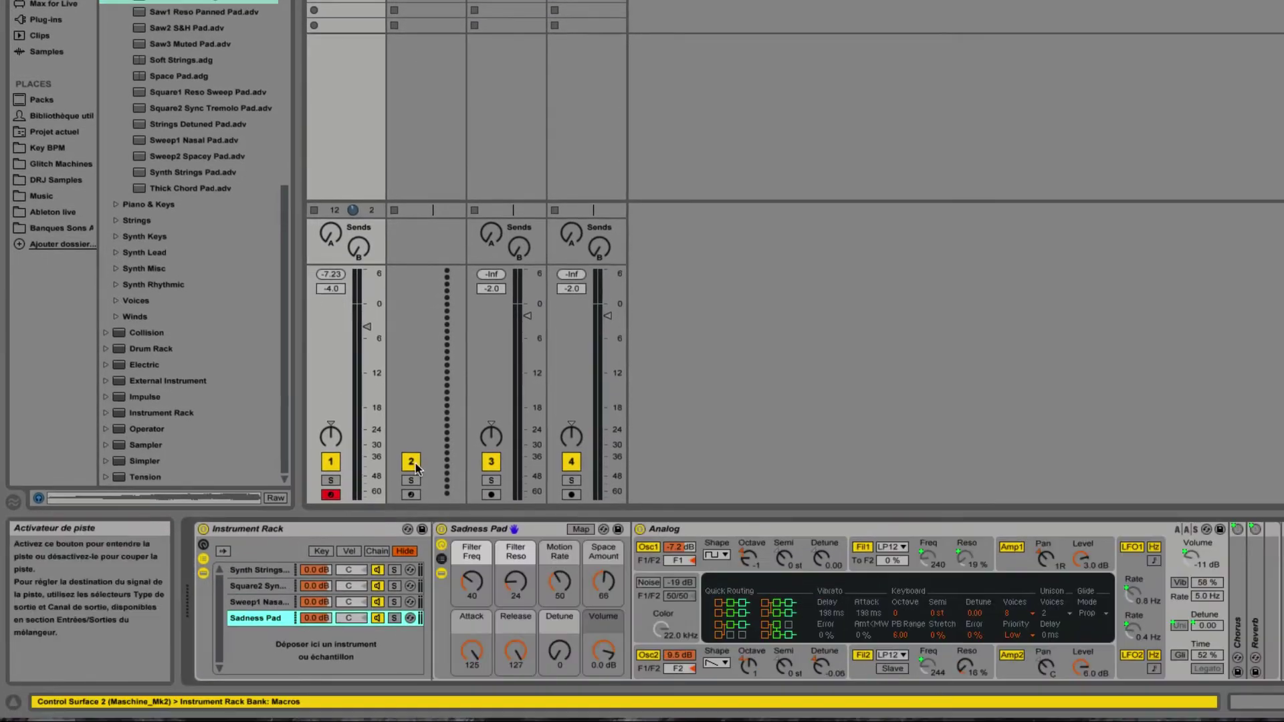
pyautogui.click(203, 545)
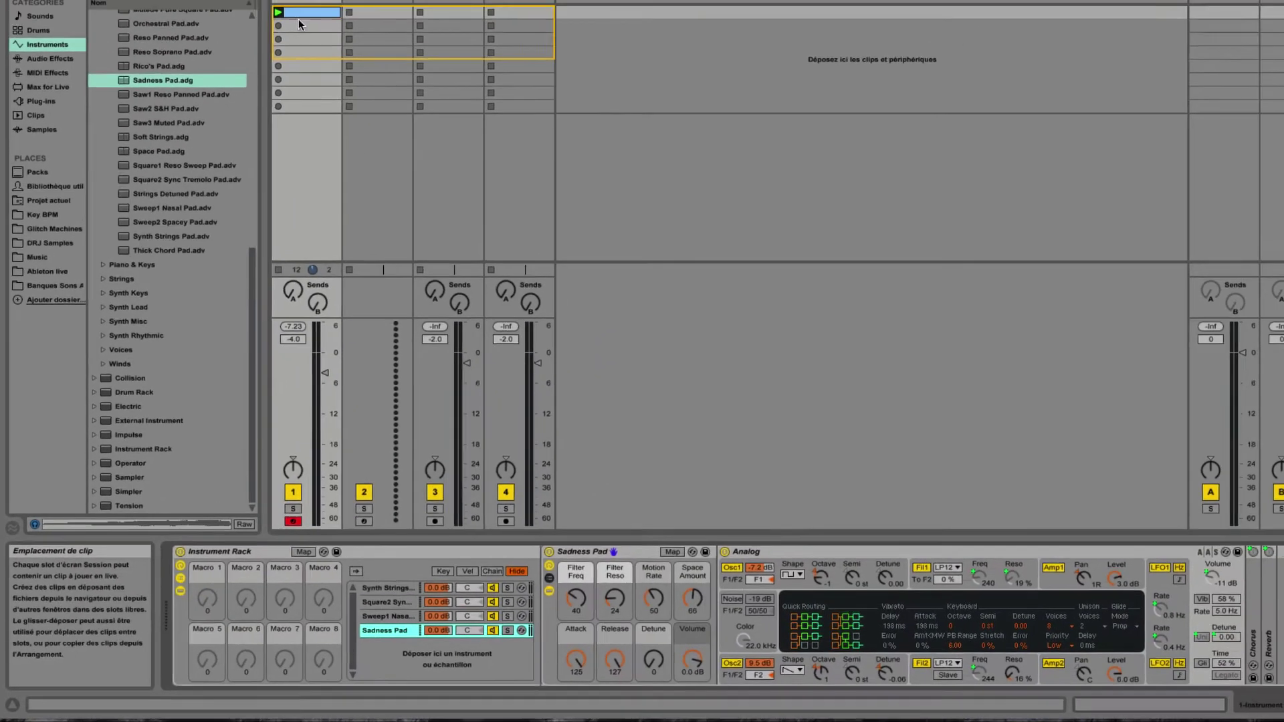
# Open the MIDI clip in the rack track's first slot, play it briefly and stop playback
pyautogui.doubleClick(302, 12)
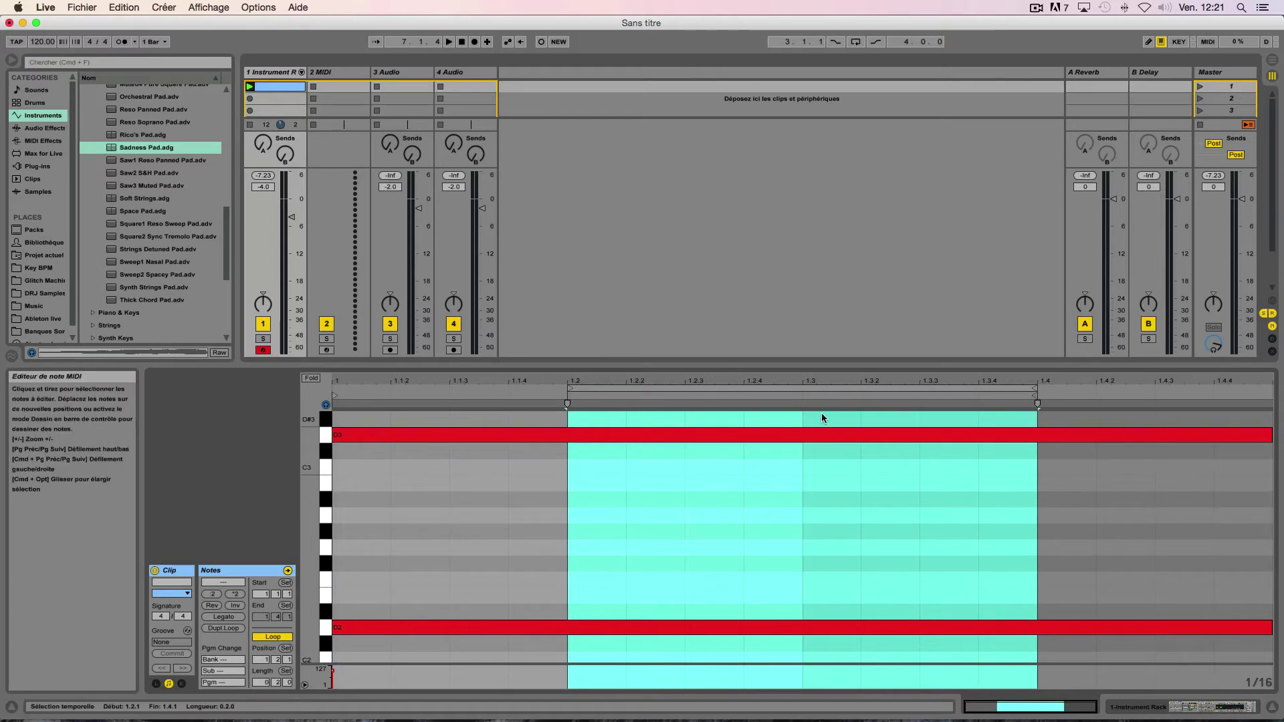
pyautogui.click(250, 88)
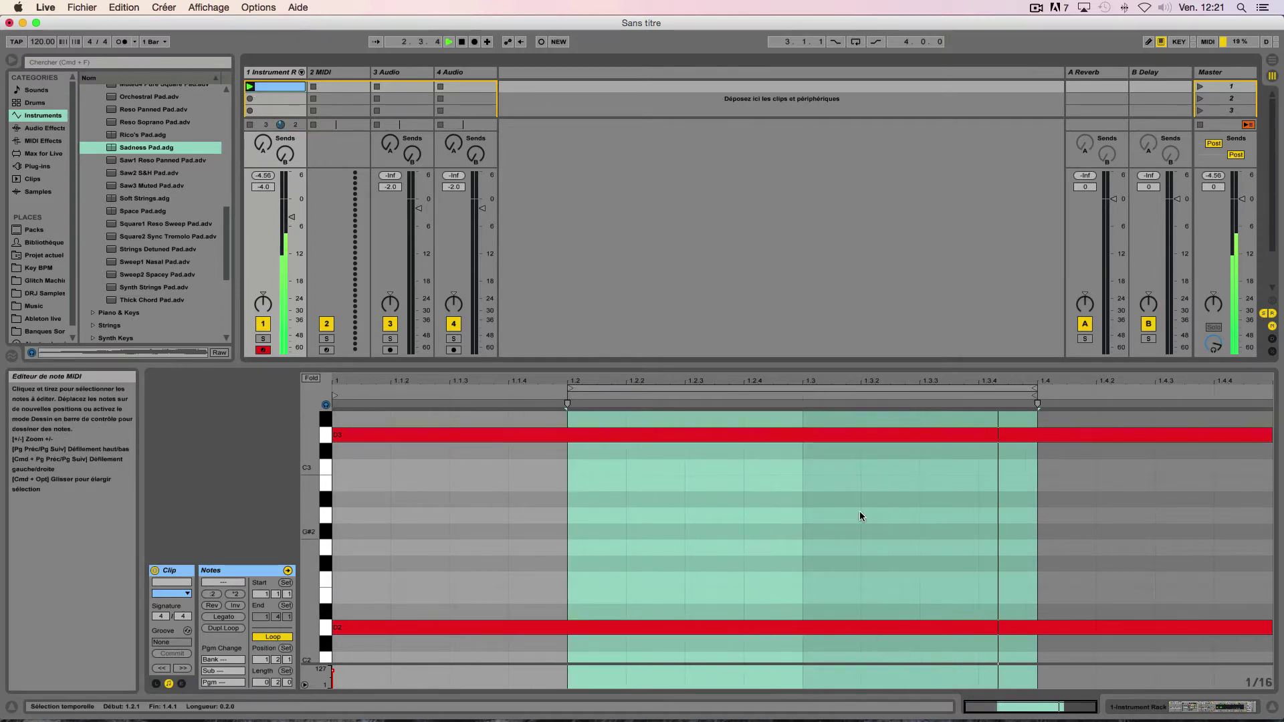
pyautogui.press('space')
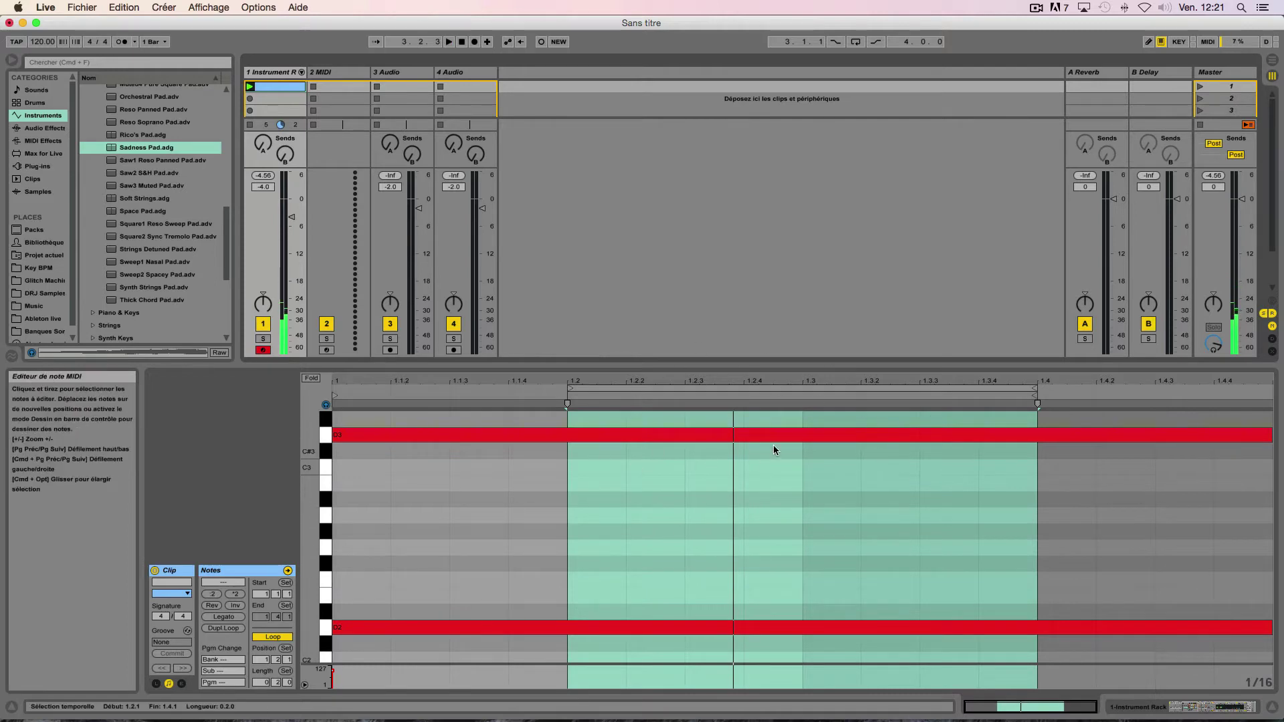
# Try the clip with its loop end extended to 2.1.1, audition it, and return the loop end to 1.4.1
pyautogui.moveTo(1036, 402); pyautogui.dragTo(1269, 394)
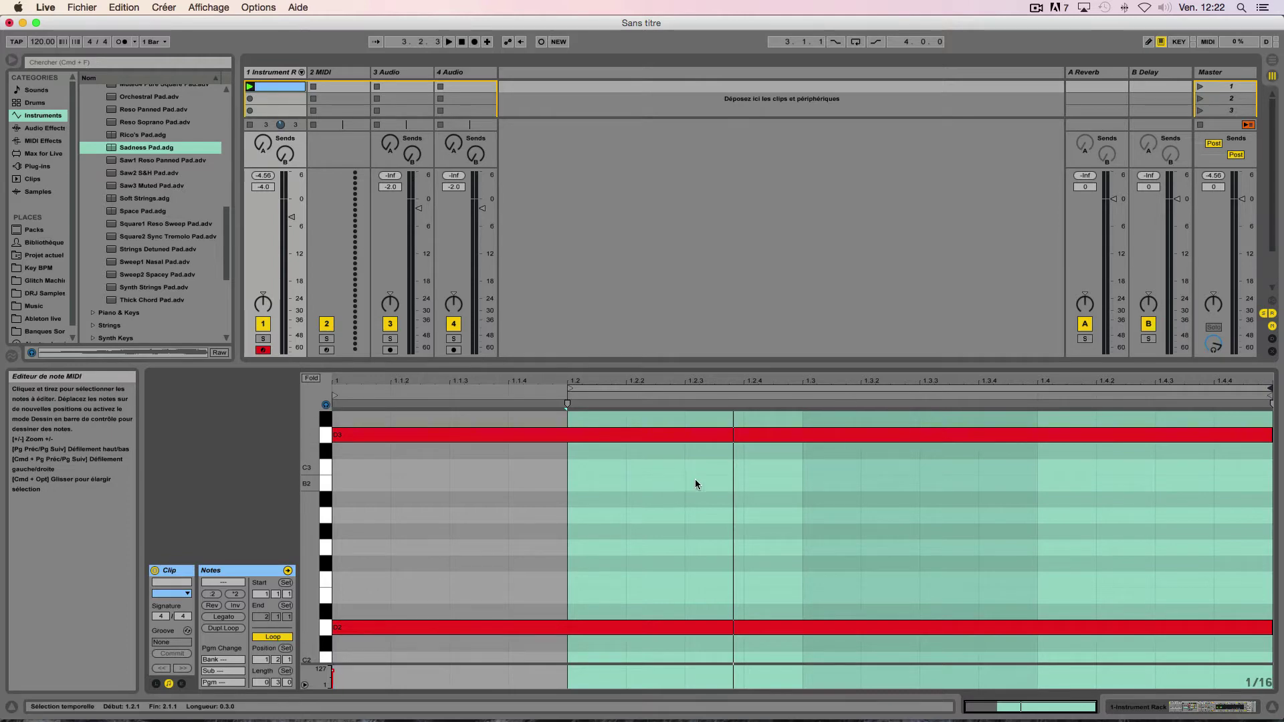
pyautogui.press('space')
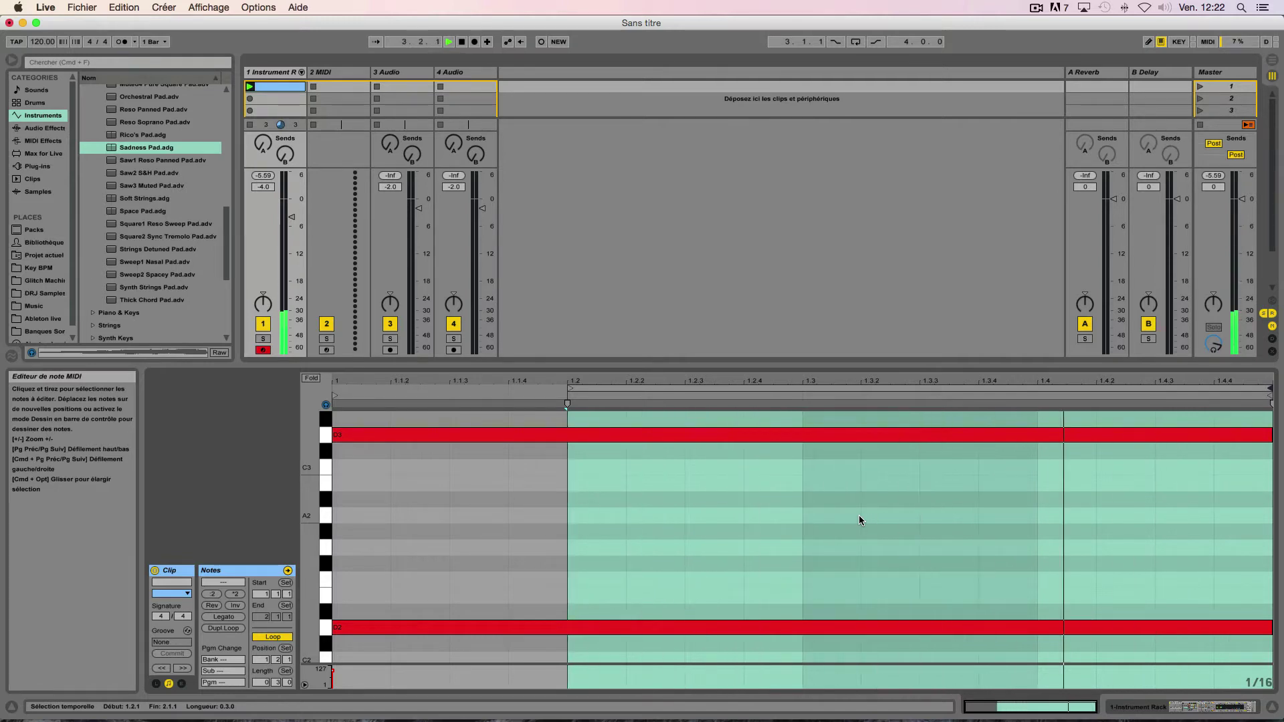
pyautogui.press('space')
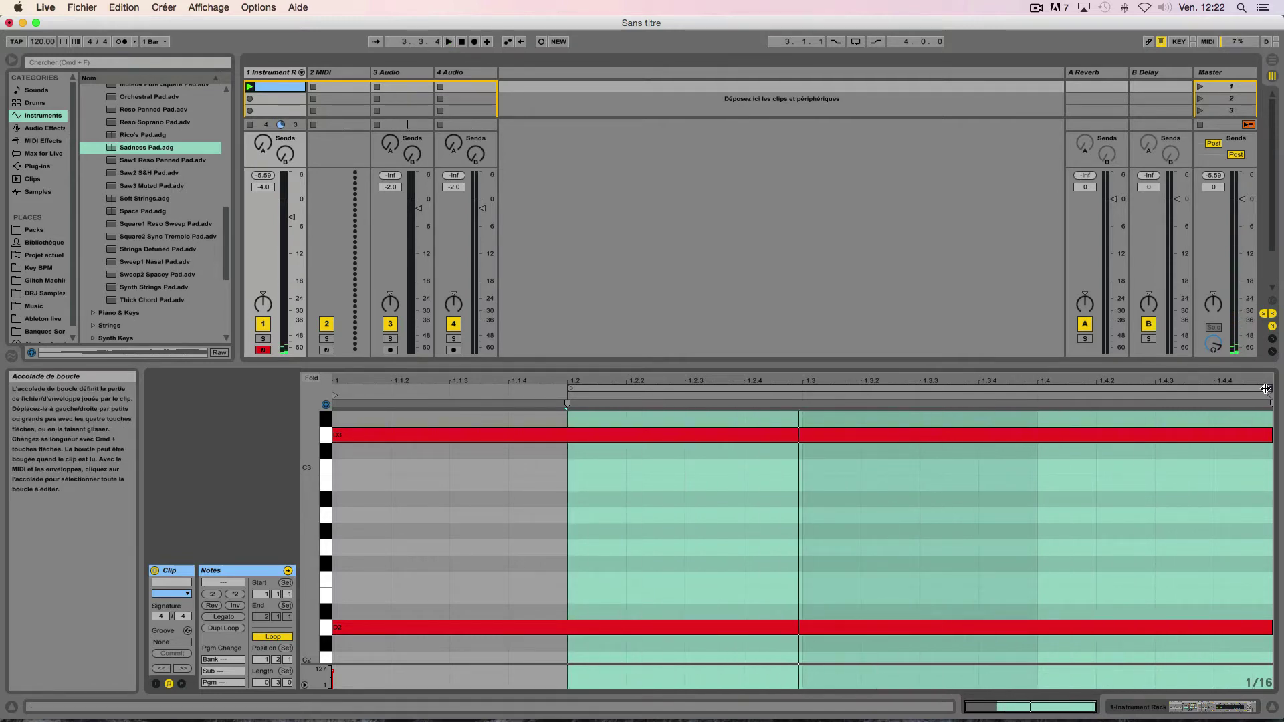
pyautogui.moveTo(1269, 391); pyautogui.dragTo(1036, 391)
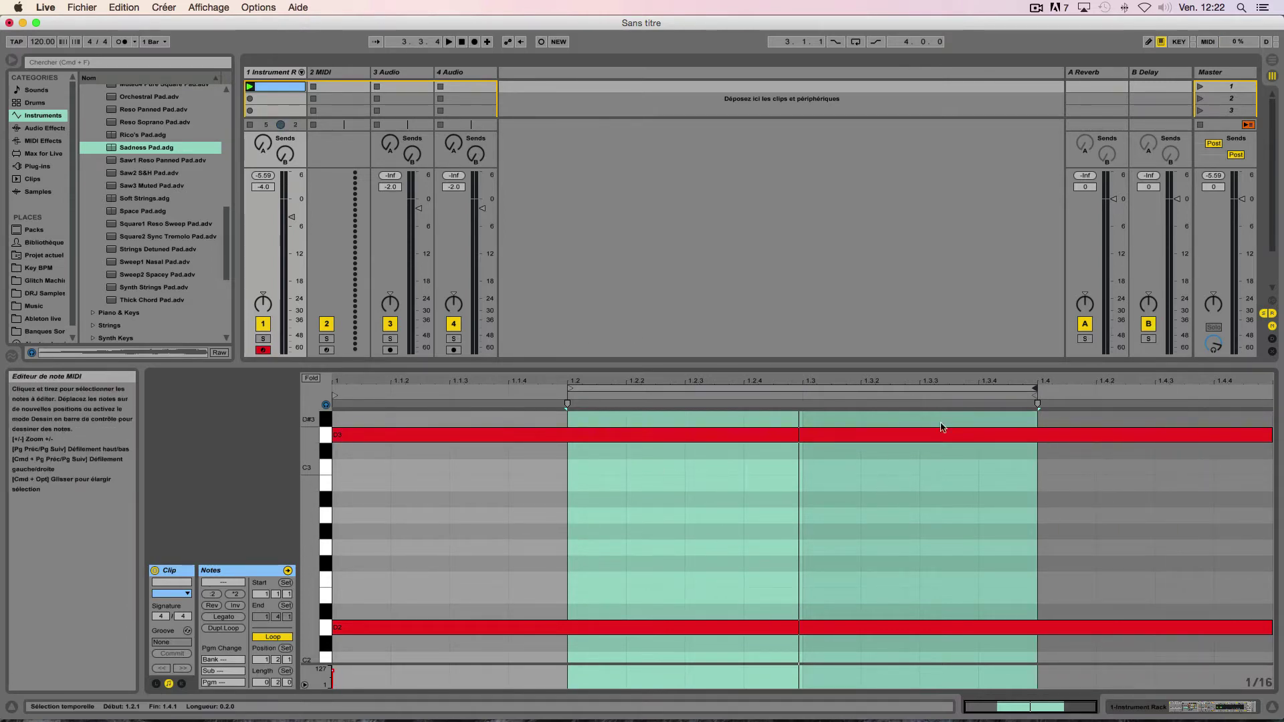
# Show the Instrument Rack's chain zones and extend the zones of all four chains to 127
pyautogui.click(279, 75)
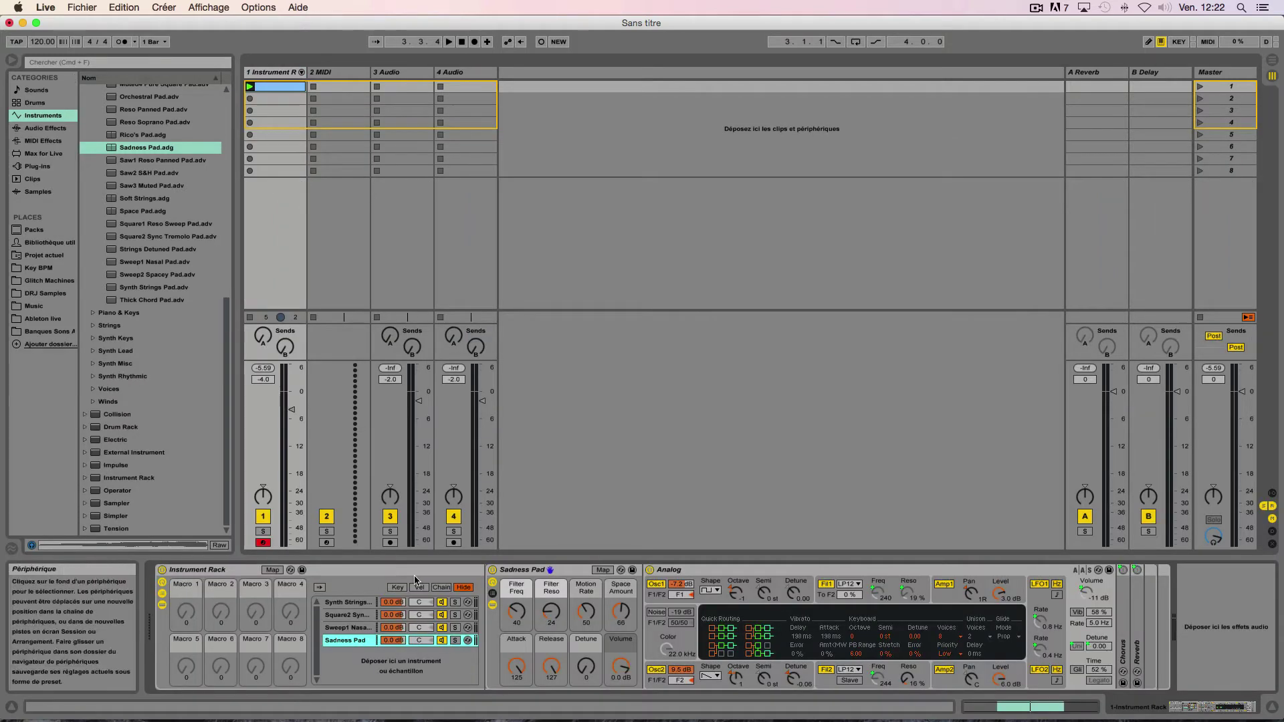
pyautogui.click(440, 587)
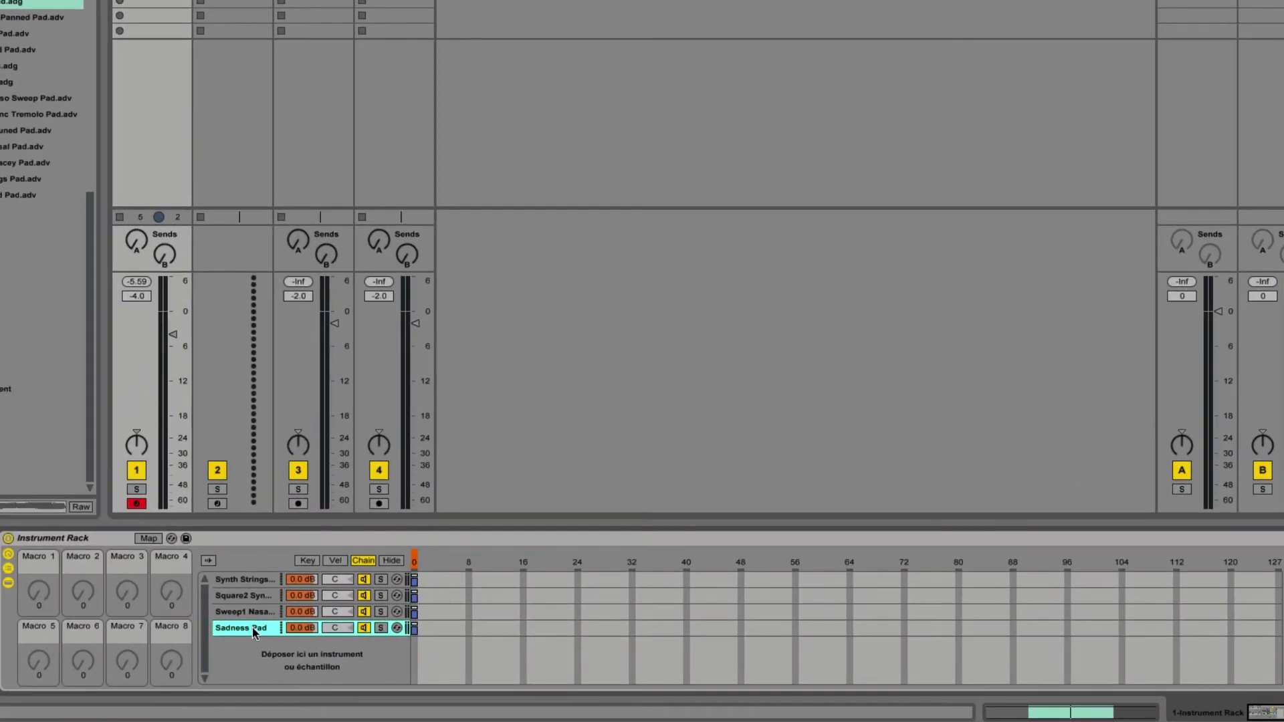
pyautogui.keyDown('shift'); pyautogui.click(243, 580); pyautogui.keyUp('shift')
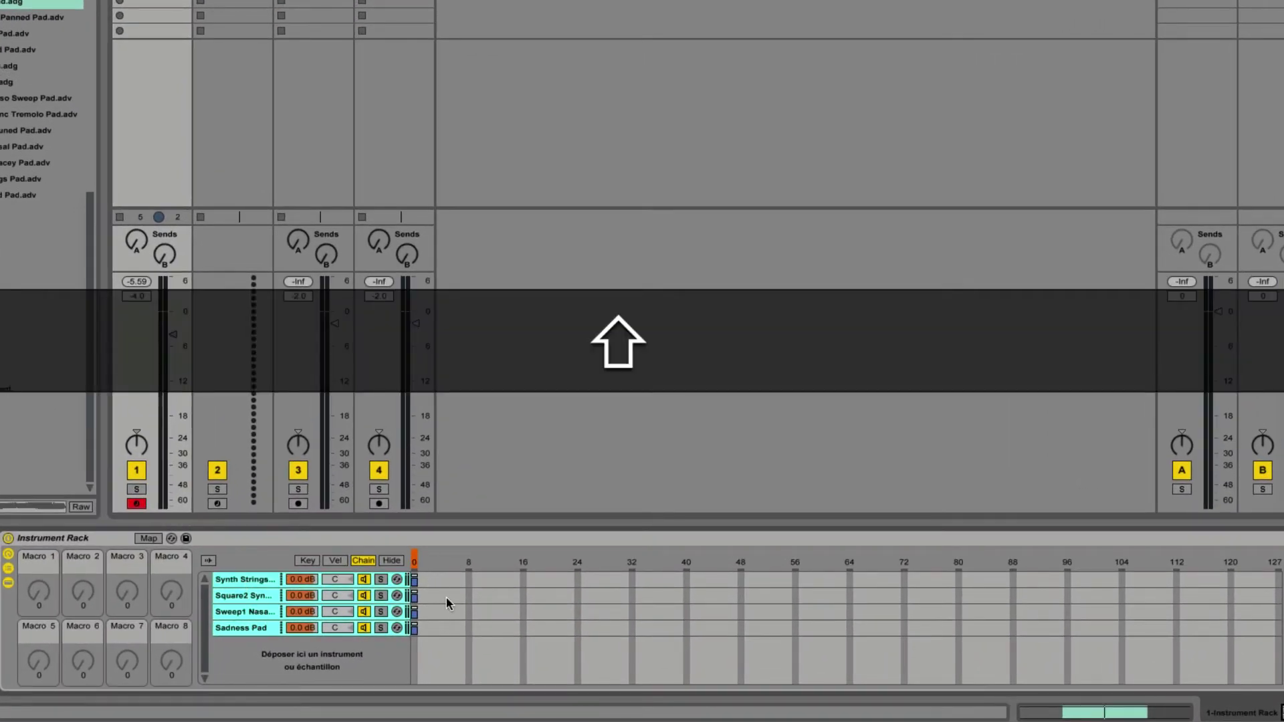
pyautogui.moveTo(417, 580); pyautogui.dragTo(1278, 581)
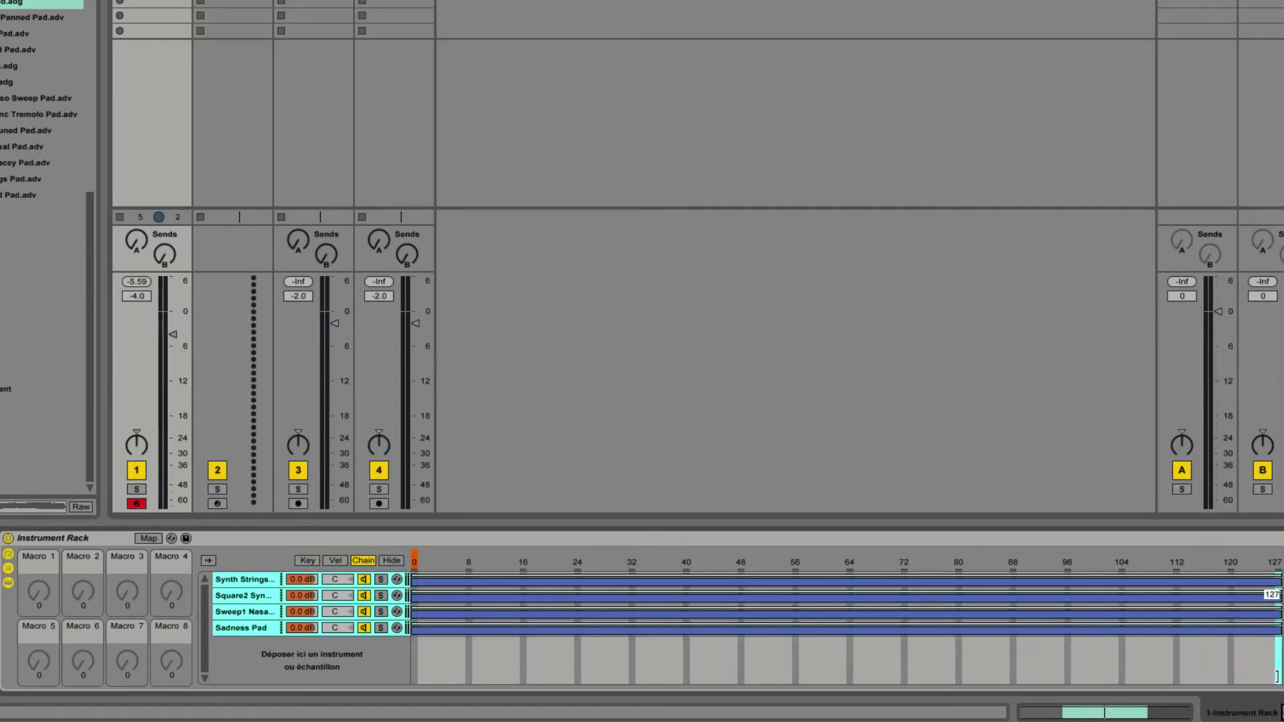
# Distribute the zone ranges of the four selected chains equally, then select only the Sadness Pad chain
pyautogui.rightClick(1031, 597)
pyautogui.click(1031, 628)
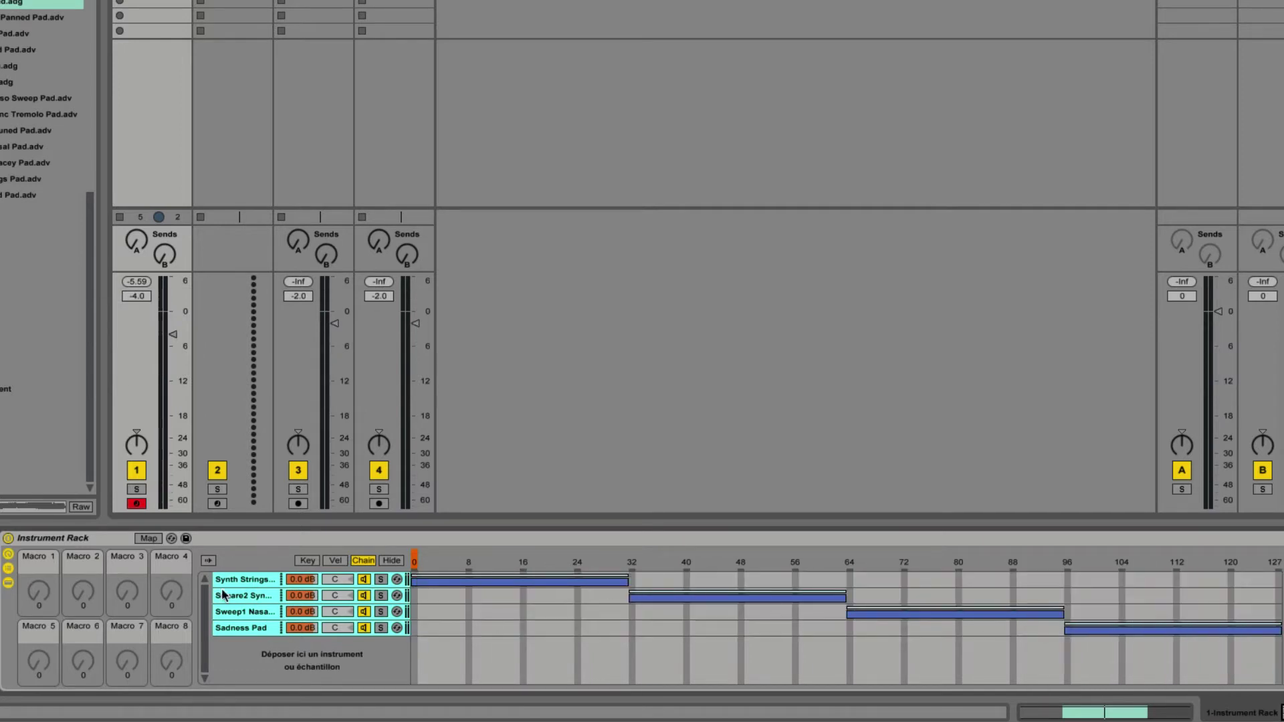
pyautogui.click(250, 636)
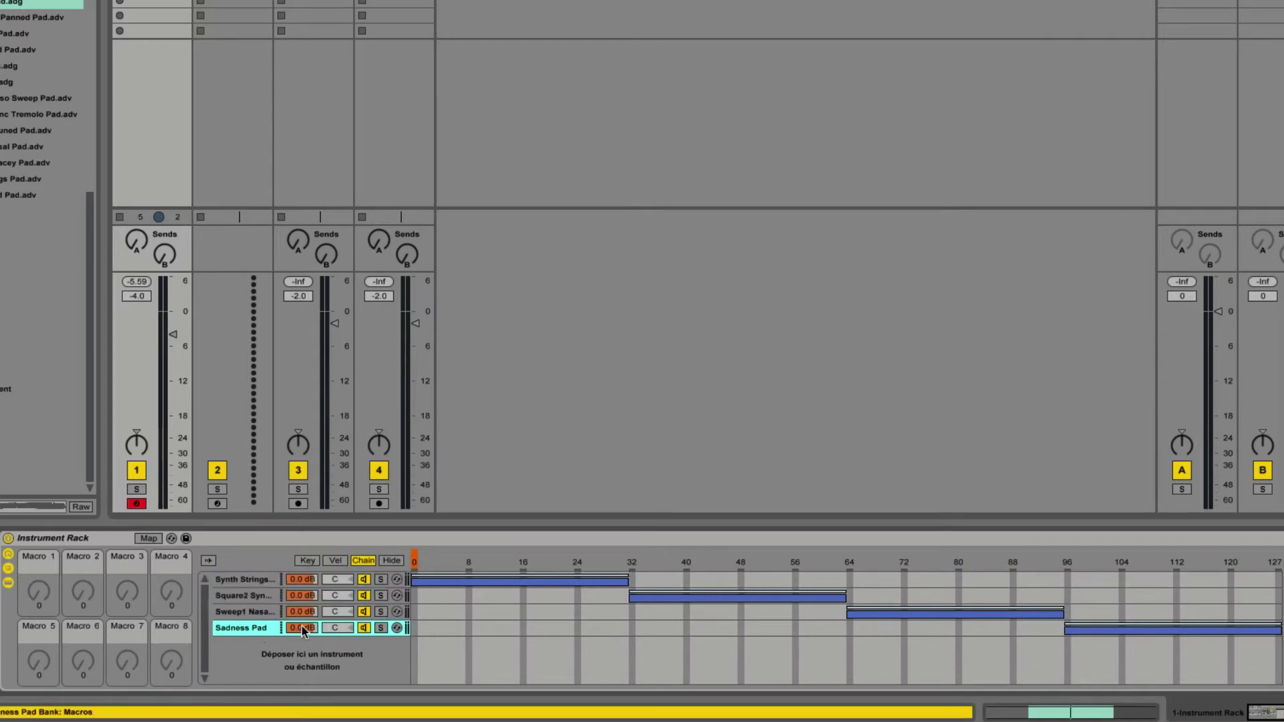
# Overlap the first two chain zones by starting Square2 at 24 and ending Synth Strings at 40, and crossfade them
pyautogui.moveTo(628, 582); pyautogui.dragTo(574, 600)
pyautogui.click(582, 610)
pyautogui.click(681, 576)
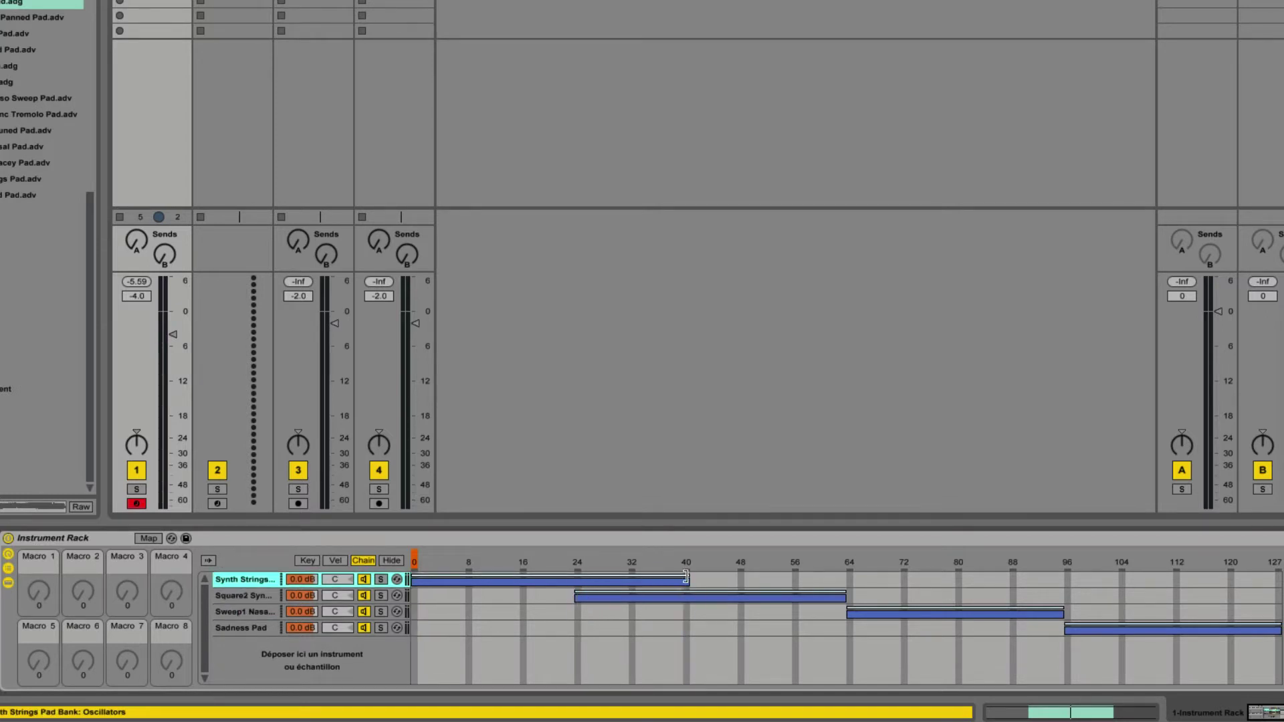
pyautogui.moveTo(686, 577); pyautogui.dragTo(640, 577)
pyautogui.moveTo(577, 602); pyautogui.dragTo(635, 598)
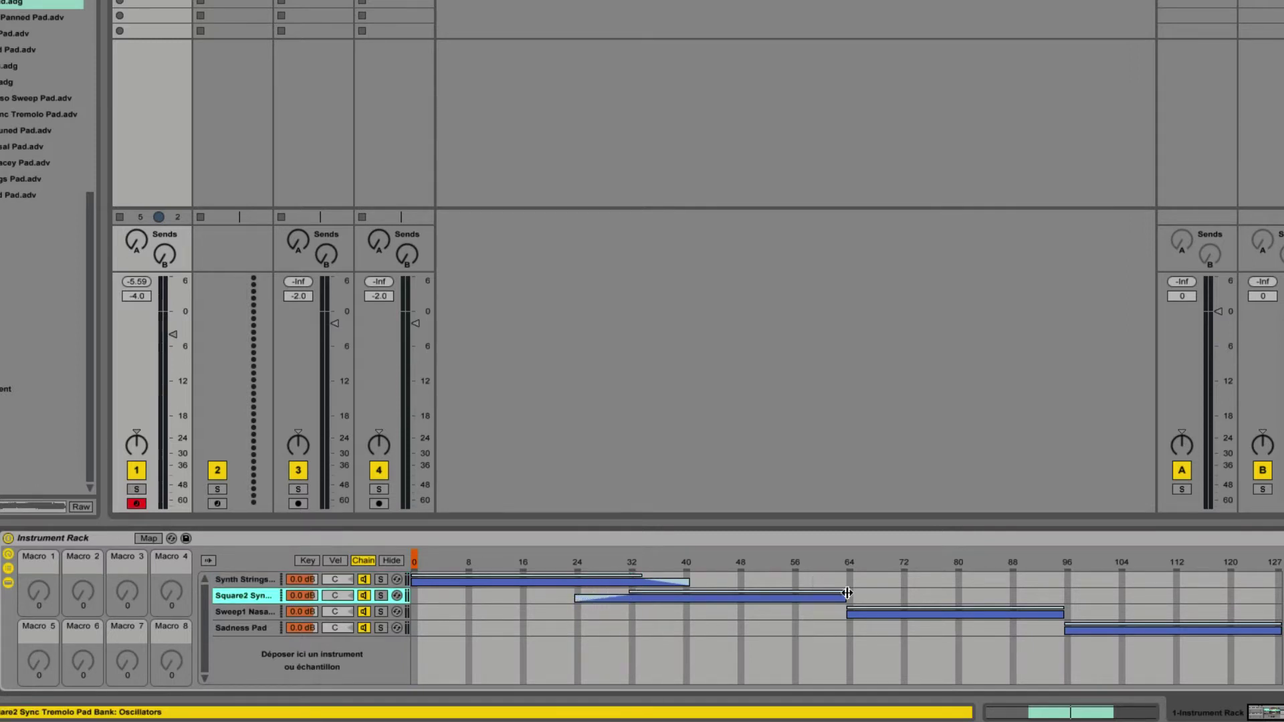
# Overlap and crossfade the remaining chain zones, from about 56 to 72 for Square2/Sweep1 and 88 to 104 for Sweep1/Sadness Pad
pyautogui.moveTo(847, 593)
pyautogui.mouseDown()
pyautogui.moveTo(907, 594)
pyautogui.moveTo(797, 607)
pyautogui.moveTo(901, 591)
pyautogui.moveTo(852, 591)
pyautogui.mouseUp()
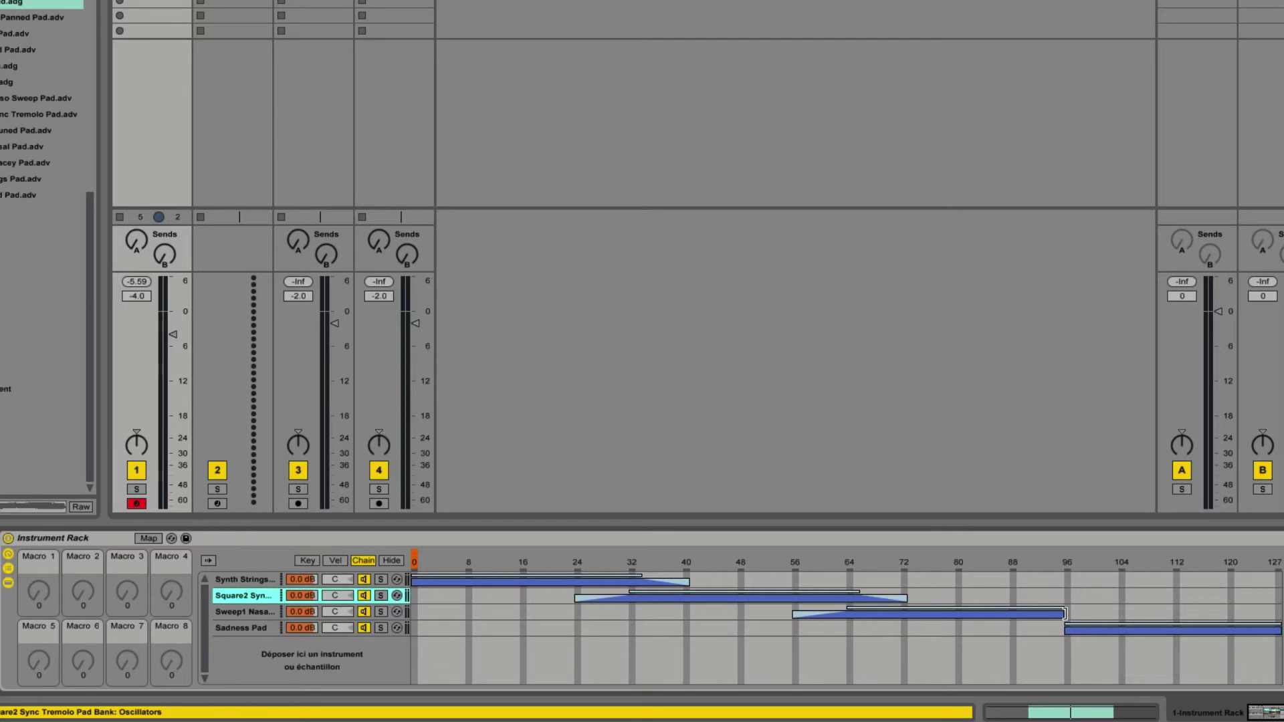
pyautogui.moveTo(1064, 613)
pyautogui.mouseDown()
pyautogui.moveTo(1125, 613)
pyautogui.moveTo(1018, 631)
pyautogui.moveTo(1117, 608)
pyautogui.moveTo(1071, 607)
pyautogui.mouseUp()
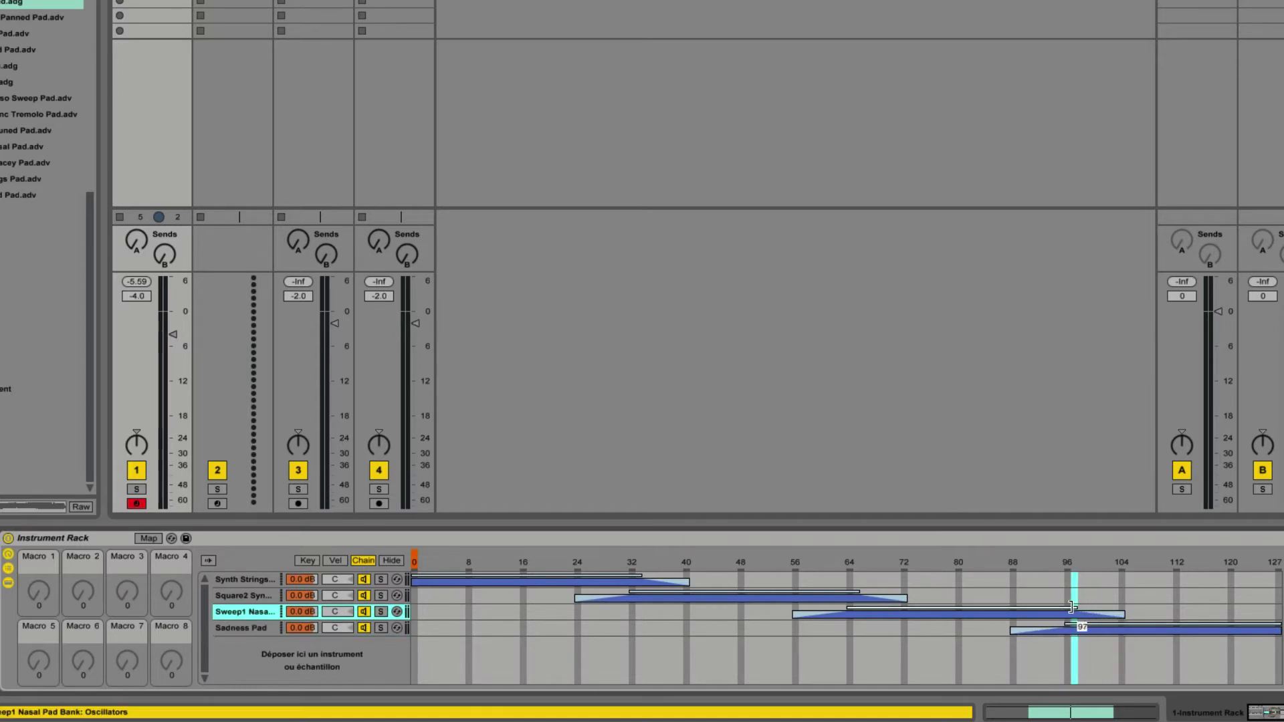
# Map the rack's chain selector to Macro 1
pyautogui.rightClick(413, 564)
pyautogui.click(431, 456)
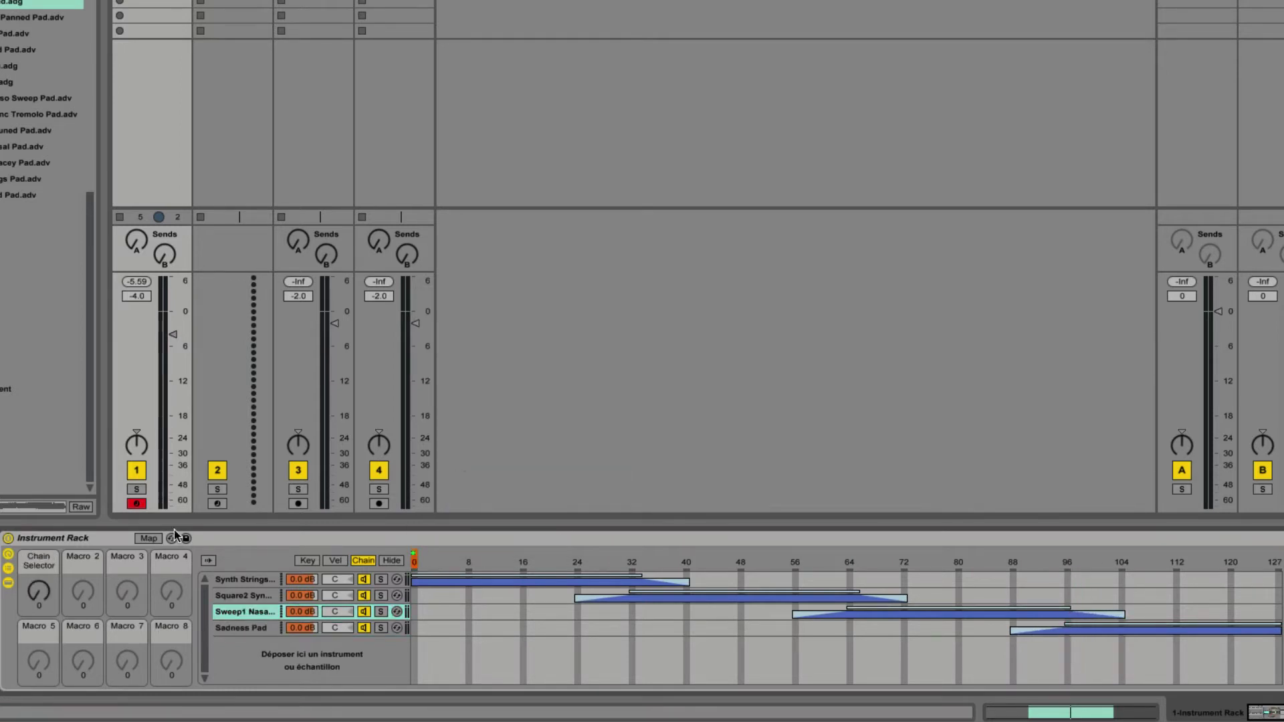
# Launch the clip on the Instrument Rack track and sweep the Chain Selector macro to audition the pad crossfades, returning it to 0
pyautogui.moveTo(28, 600)
pyautogui.mouseDown()
pyautogui.moveTo(28, 481)
pyautogui.moveTo(28, 592)
pyautogui.mouseUp()
pyautogui.click(246, 579)
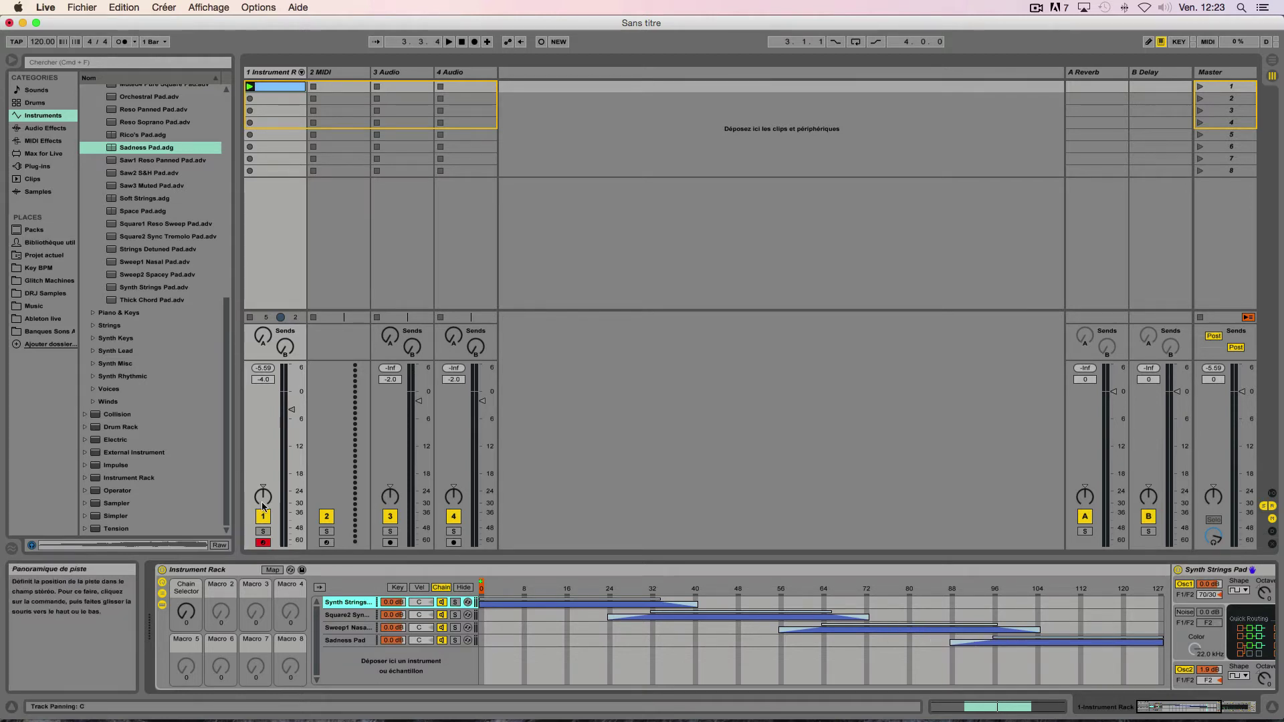
pyautogui.click(250, 88)
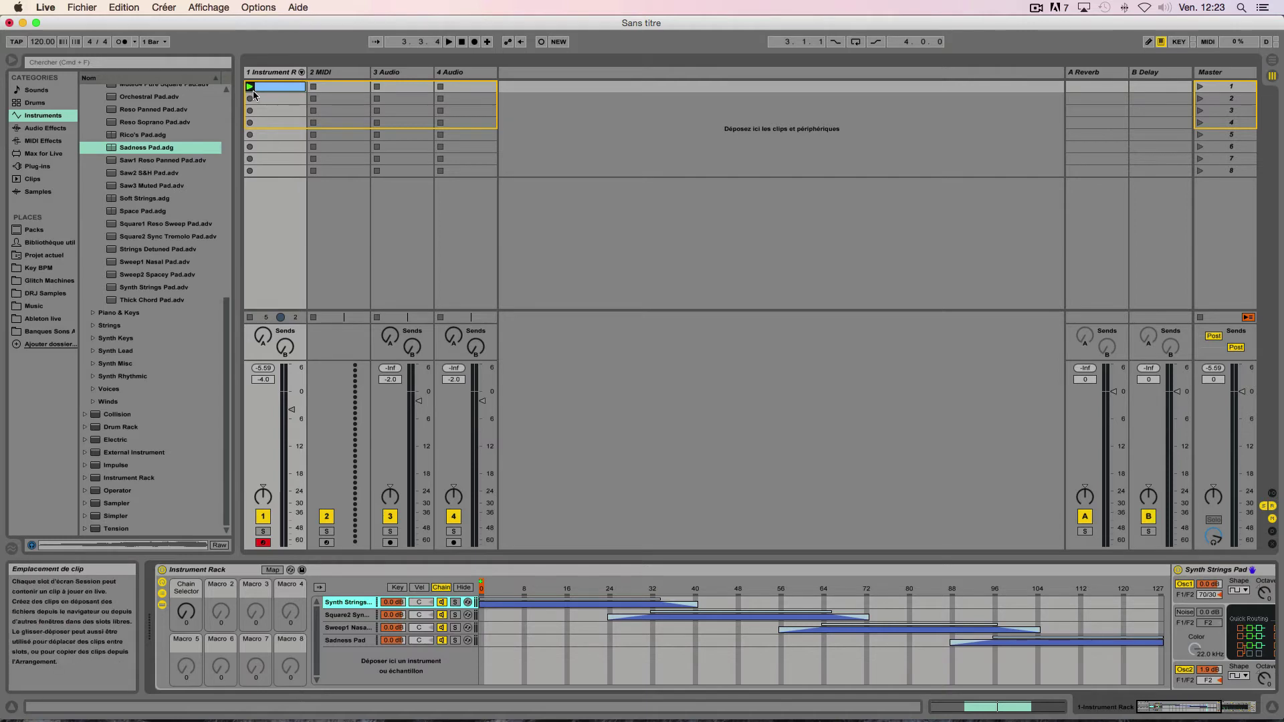
pyautogui.moveTo(184, 613); pyautogui.dragTo(184, 592)
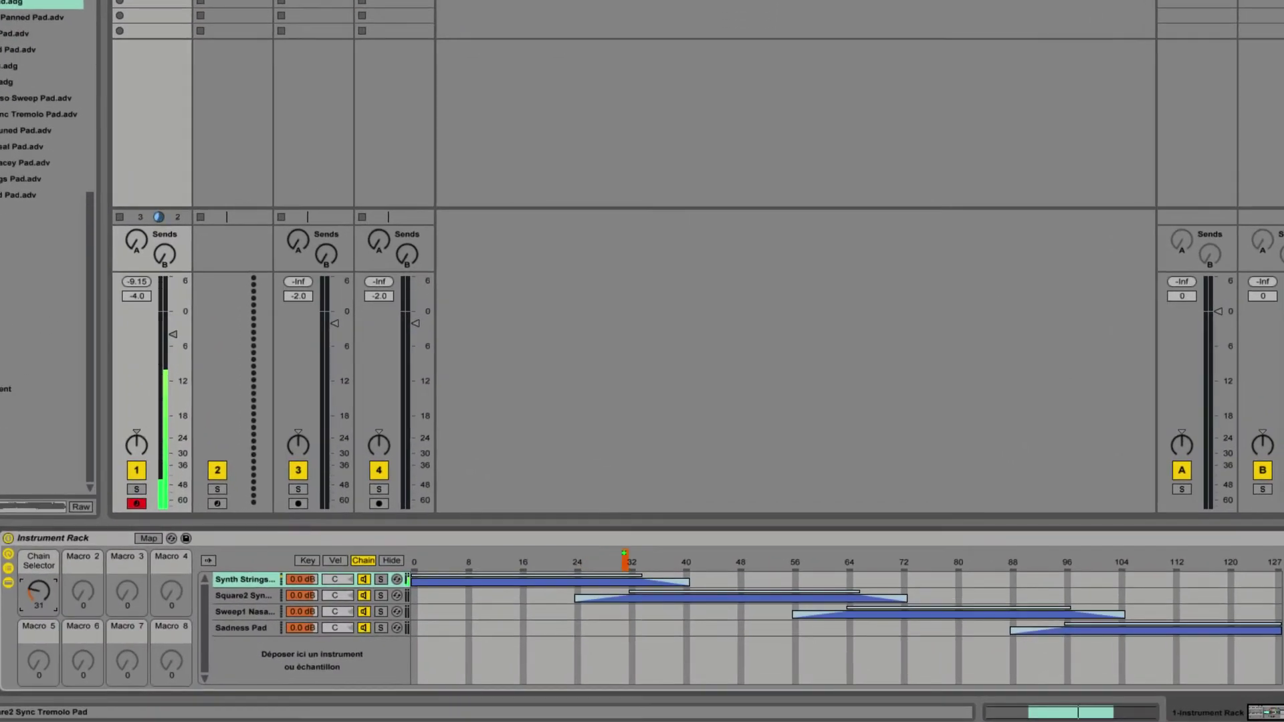
pyautogui.moveTo(38, 591); pyautogui.dragTo(38, 574)
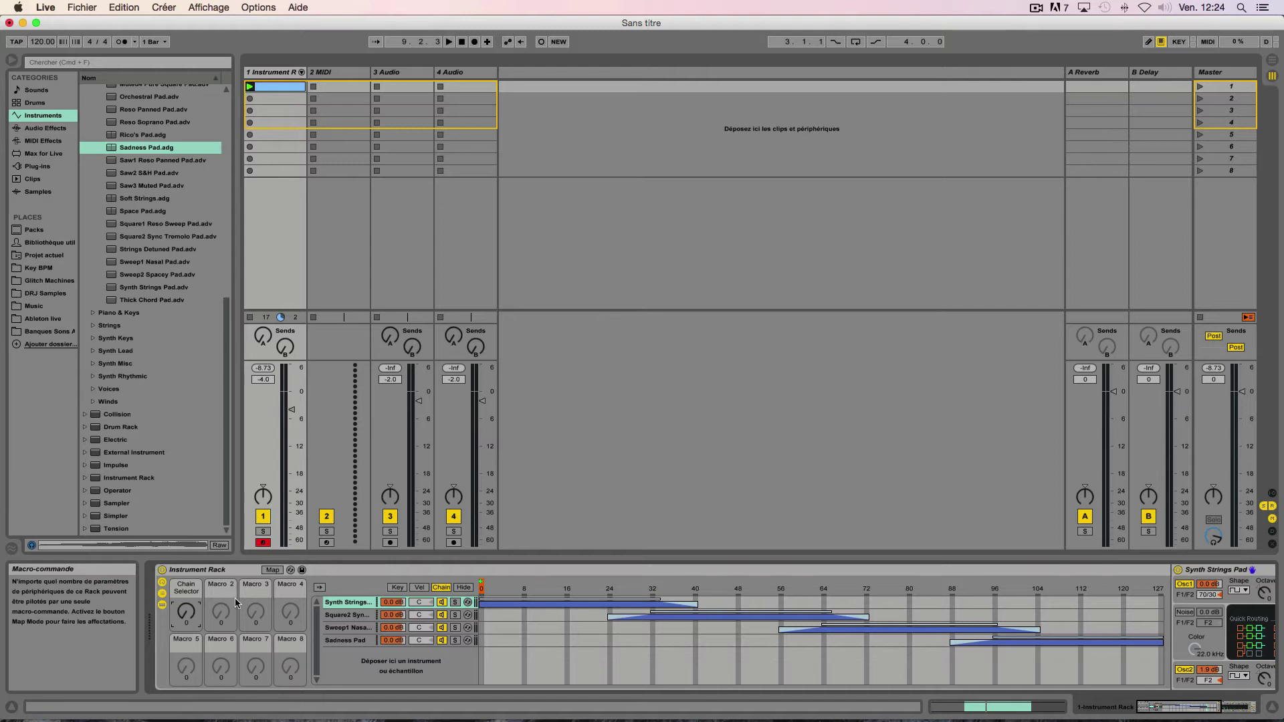
# Collapse the Instrument Rack by hiding its chain devices and its chain zone editor
pyautogui.click(162, 605)
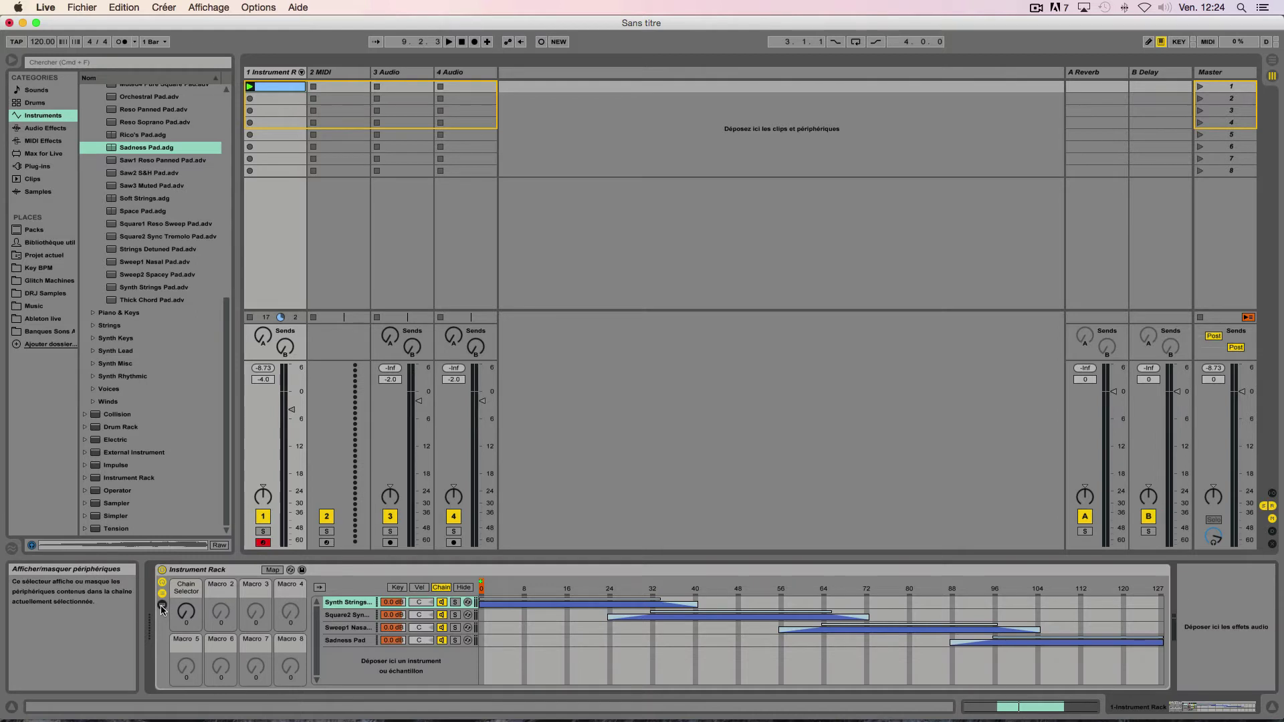
pyautogui.click(162, 605)
pyautogui.click(162, 605)
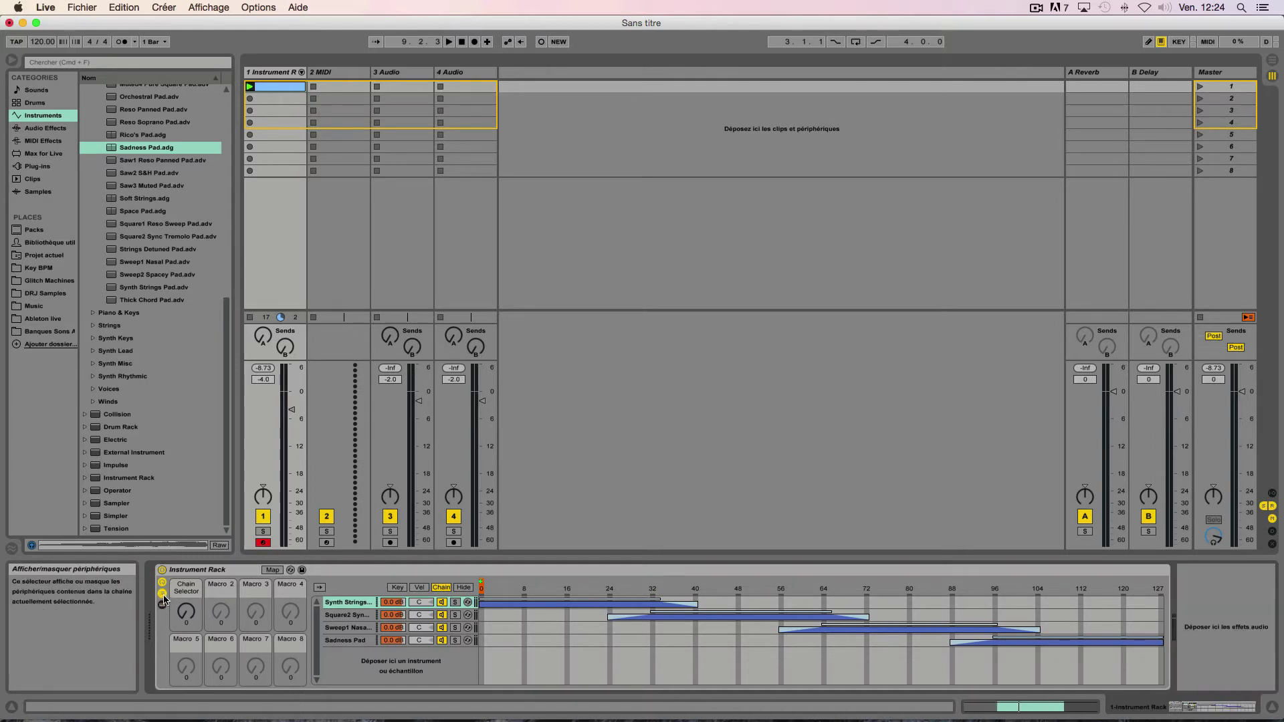
pyautogui.click(463, 587)
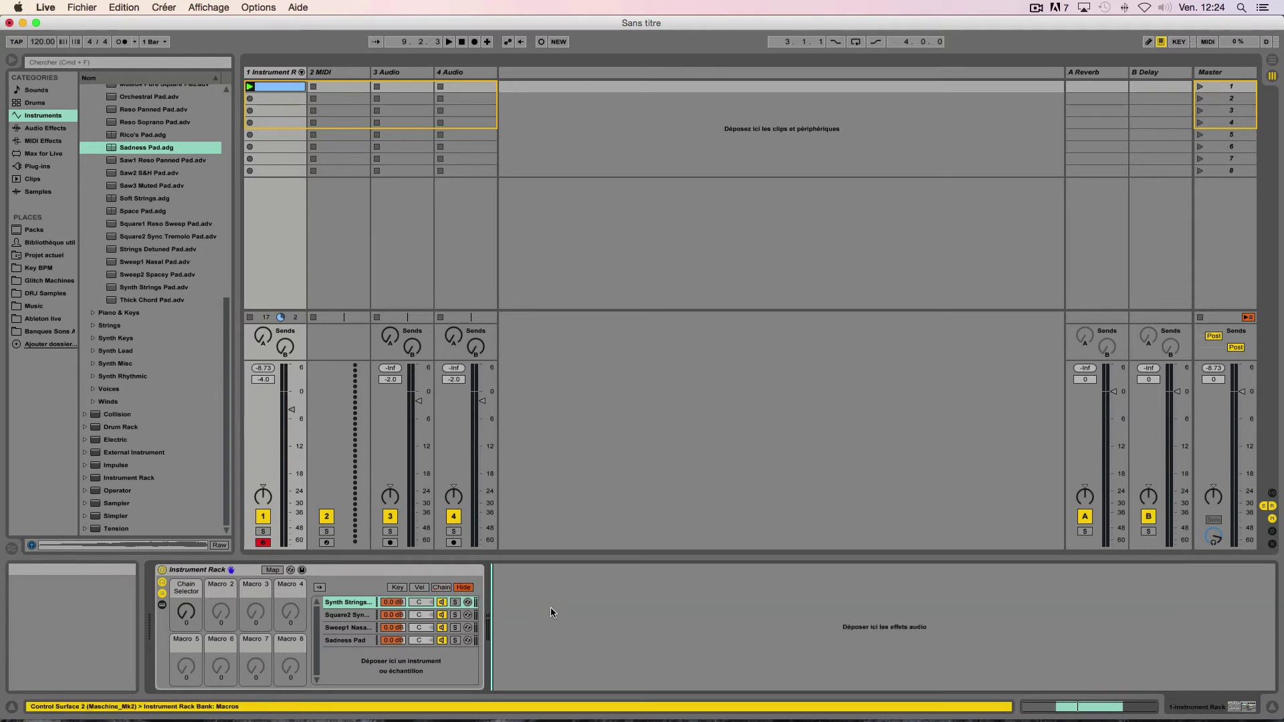
# Add an Audio Effect Rack after the Instrument Rack and place a Gate inside it
pyautogui.scroll(10, 164, 230)
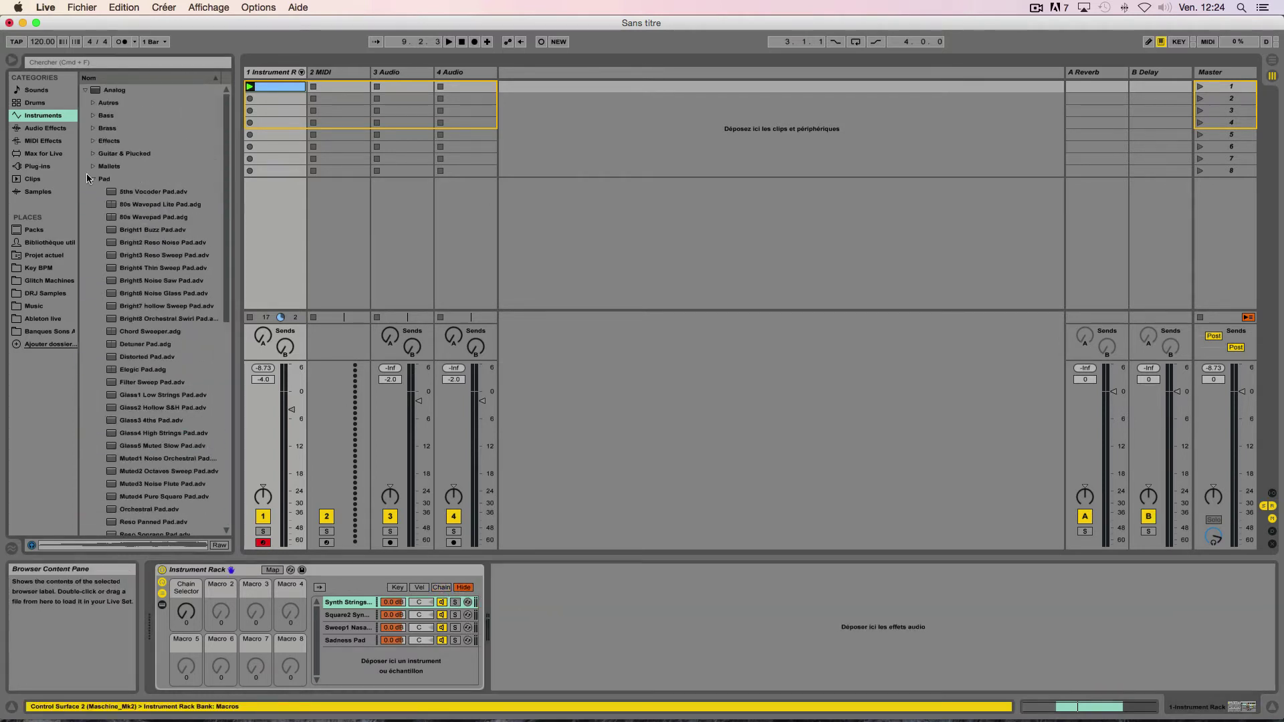
pyautogui.click(45, 128)
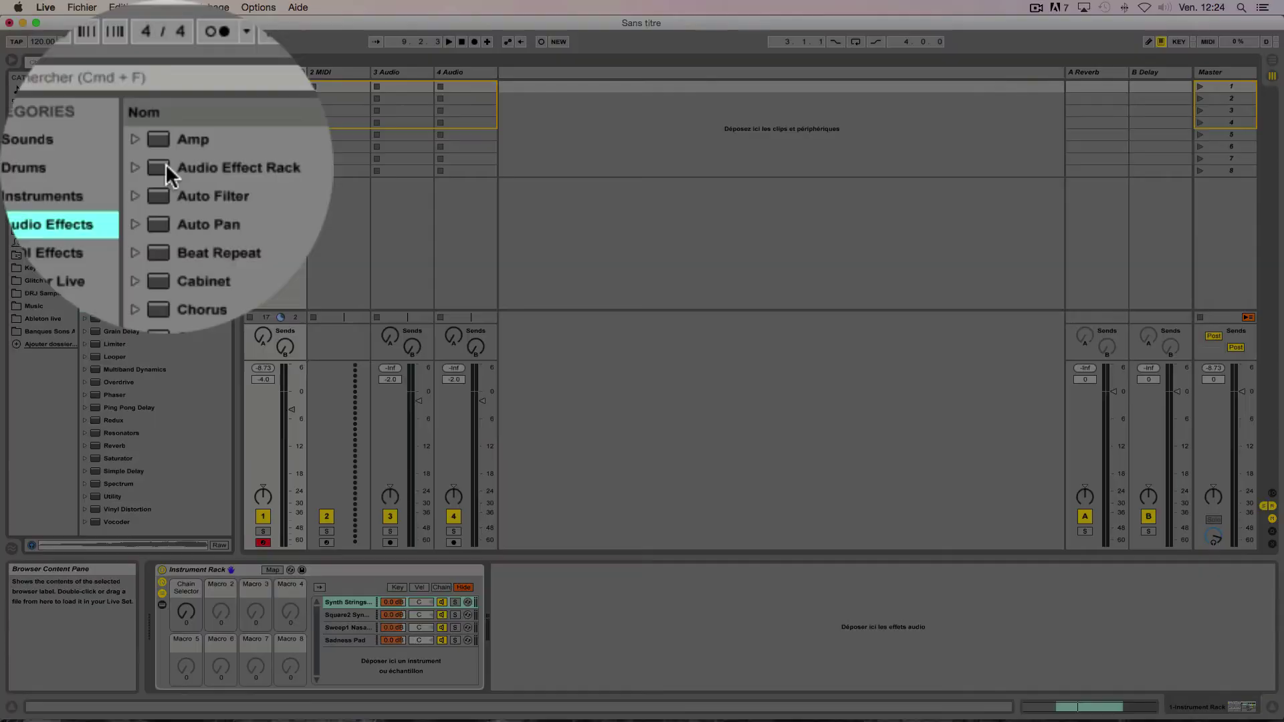
pyautogui.doubleClick(100, 103)
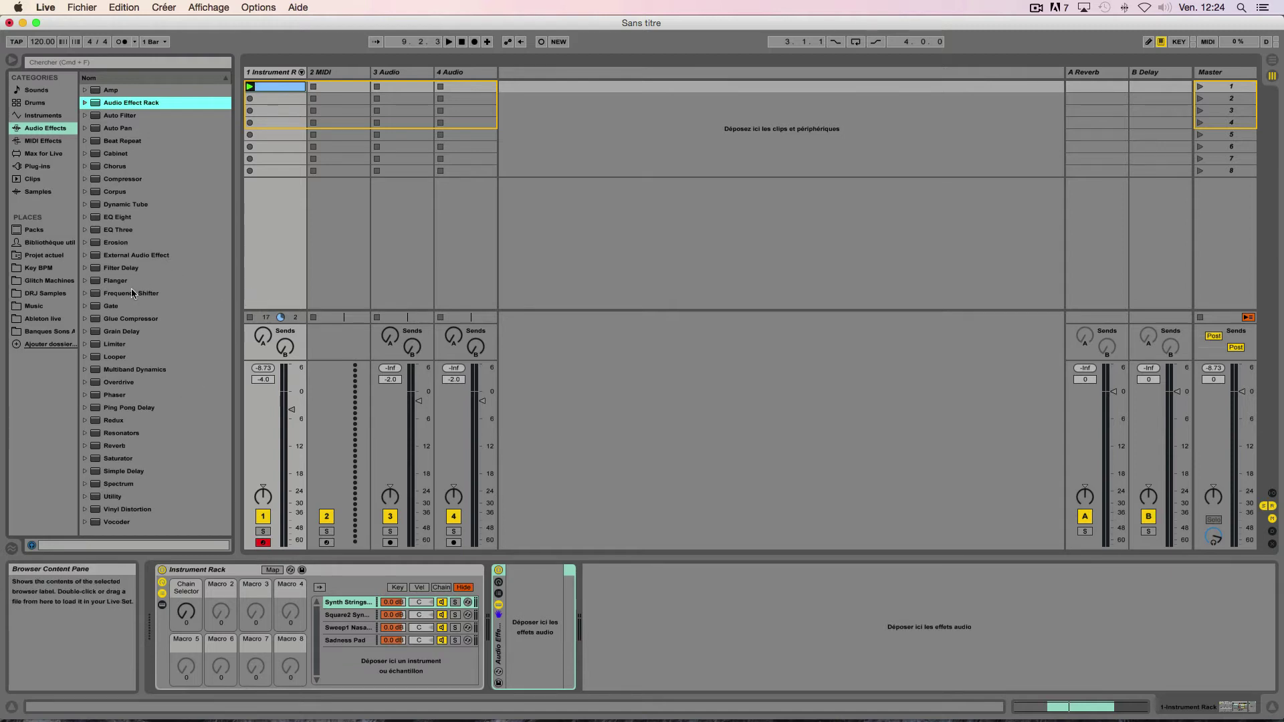
pyautogui.moveTo(106, 307); pyautogui.dragTo(555, 620)
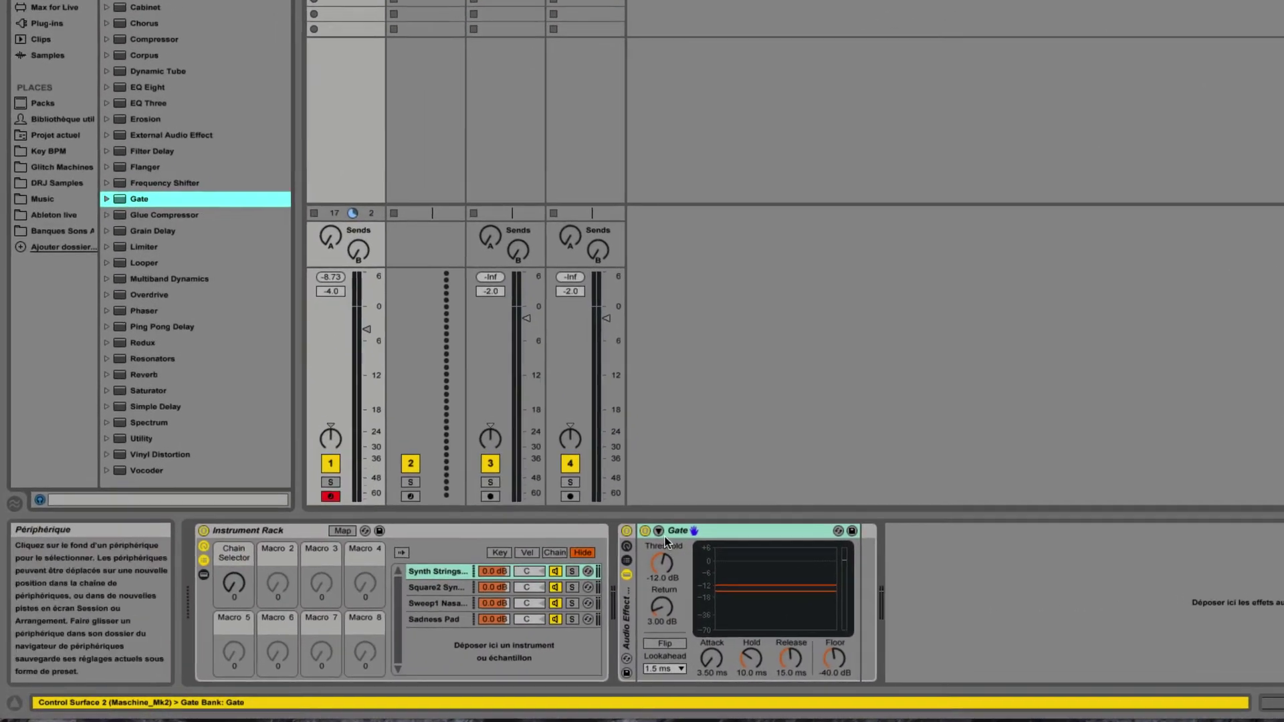
# Unfold the Gate's sidechain section and show the Audio Effect Rack's chain list
pyautogui.click(666, 530)
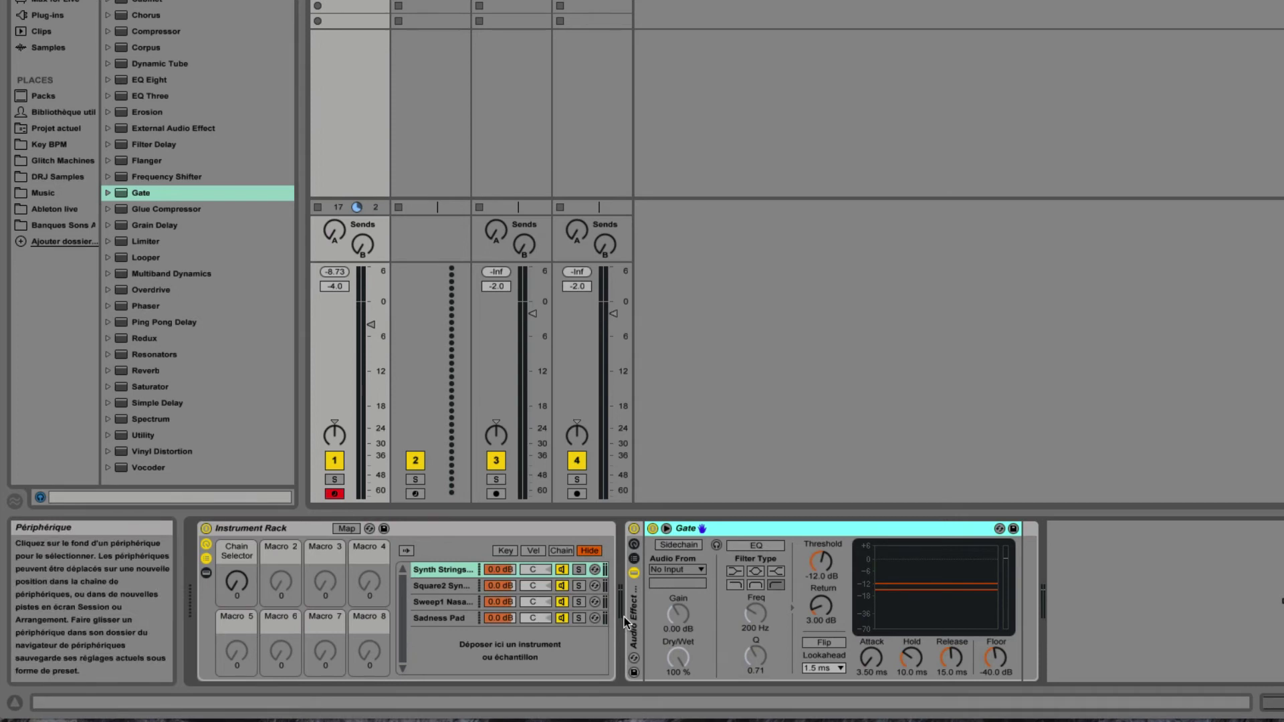
pyautogui.click(436, 572)
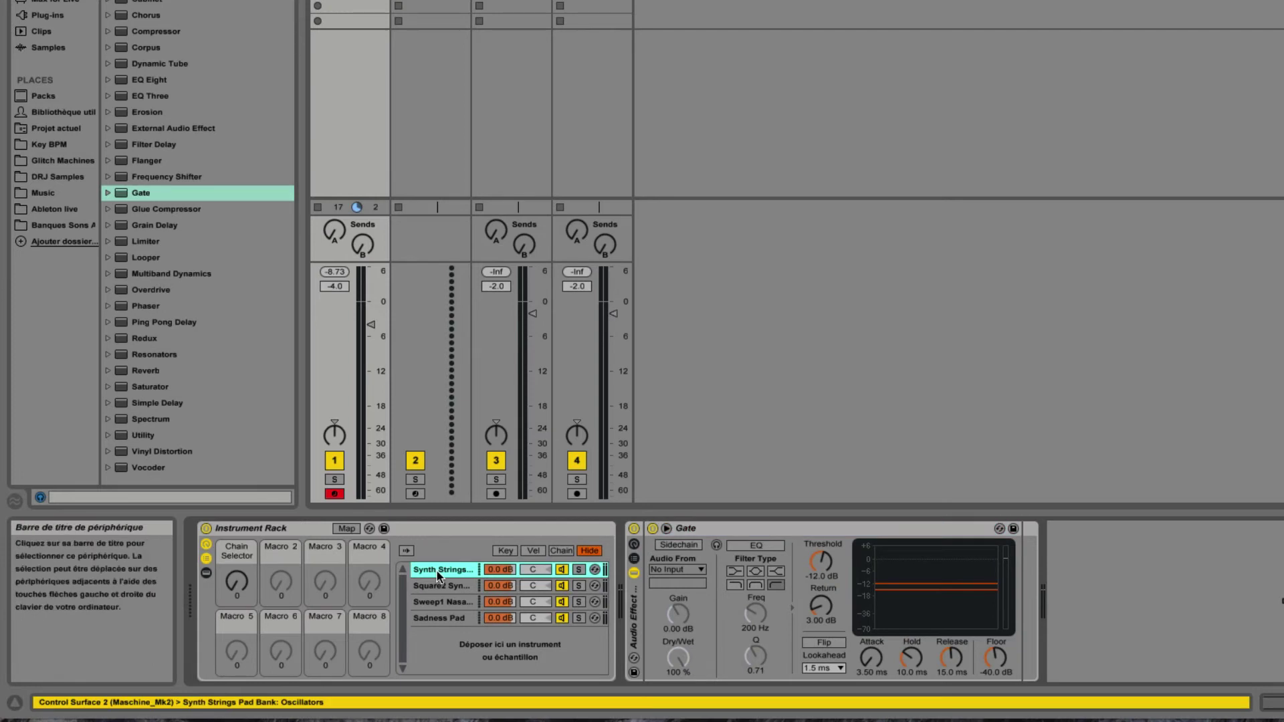
pyautogui.click(635, 558)
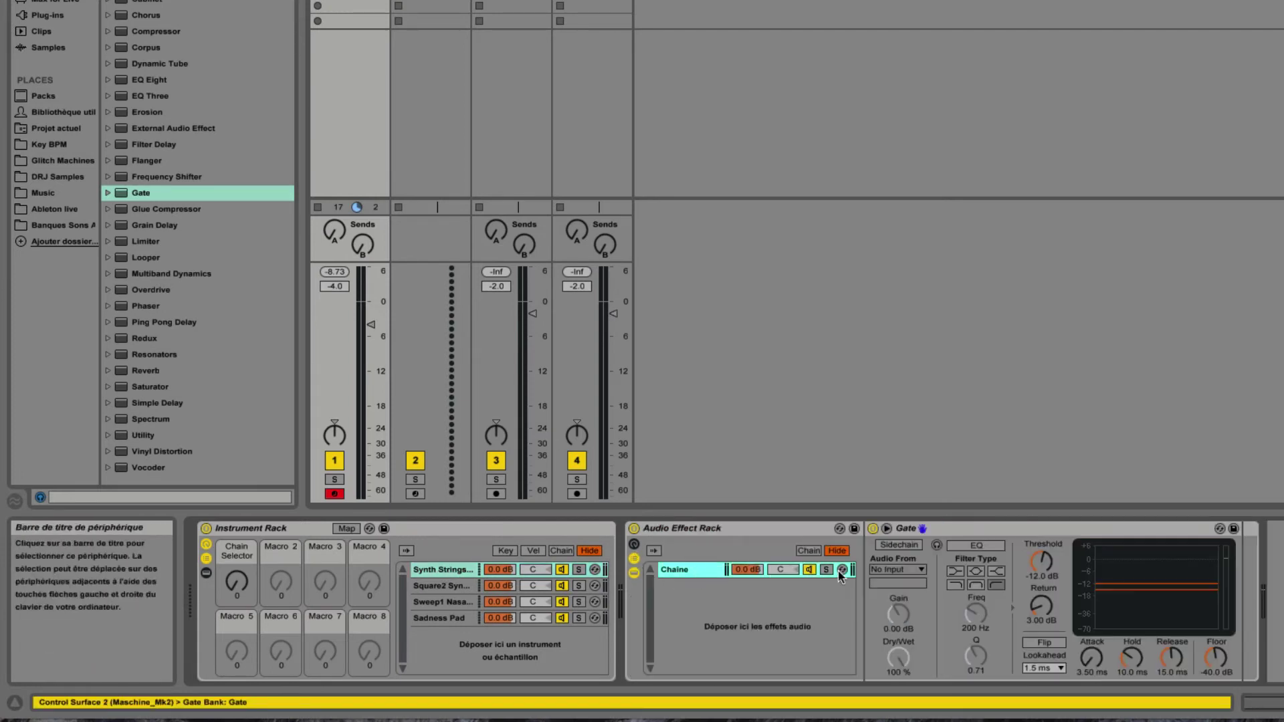
# Enable the Gate's sidechain and sidechain listen, with 1-Instrument Rack as the audio source
pyautogui.click(902, 545)
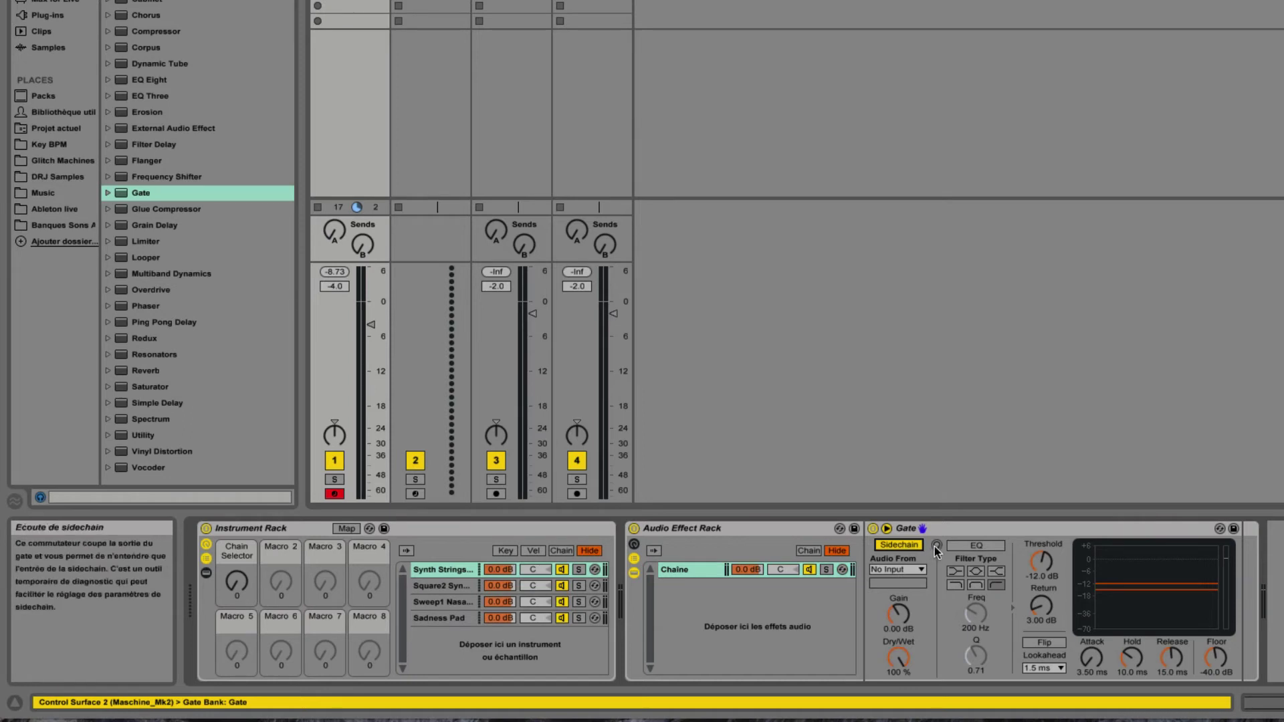
pyautogui.click(935, 547)
pyautogui.click(917, 571)
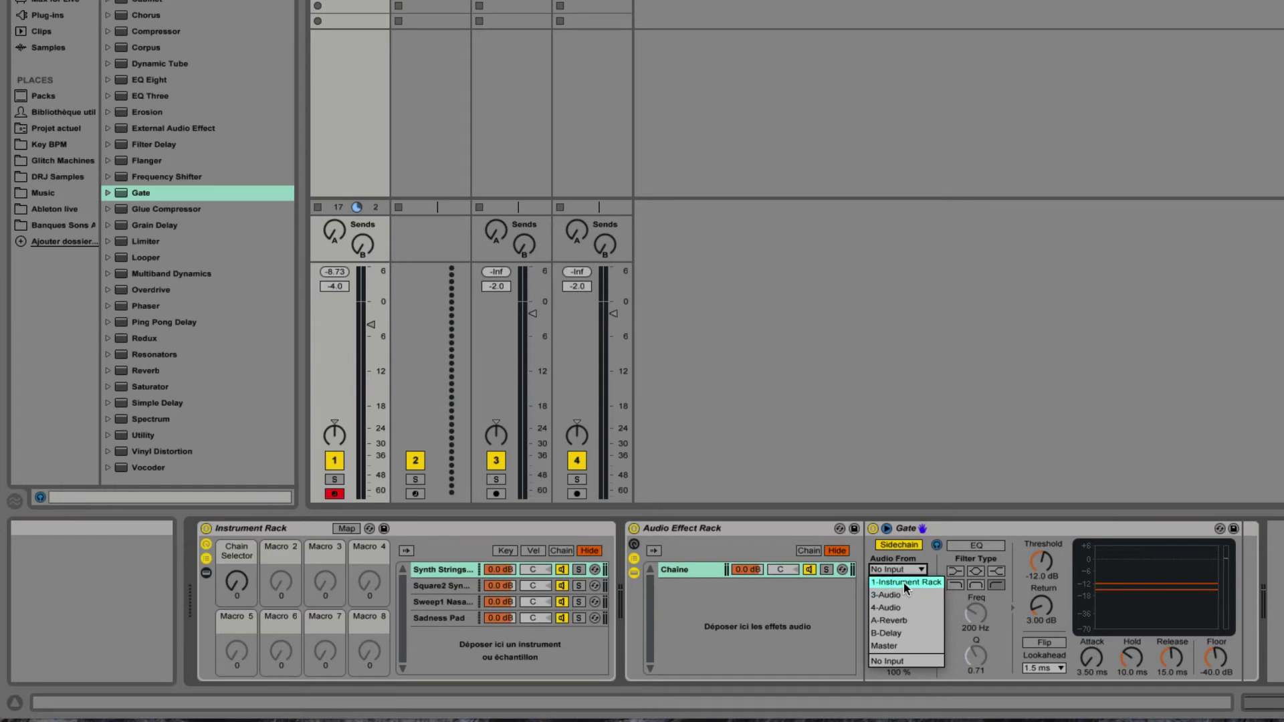
pyautogui.click(904, 583)
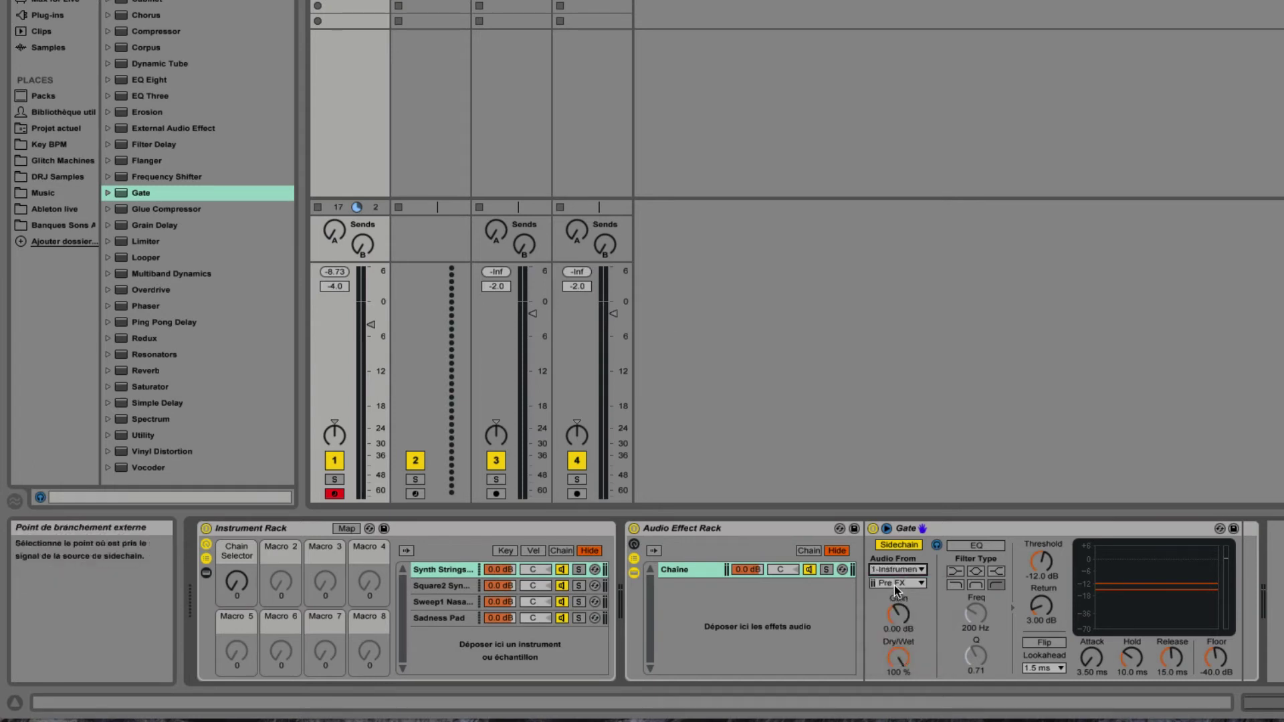
# Duplicate the Audio Effect Rack's Gate chain three times to get four chains
pyautogui.click(699, 570)
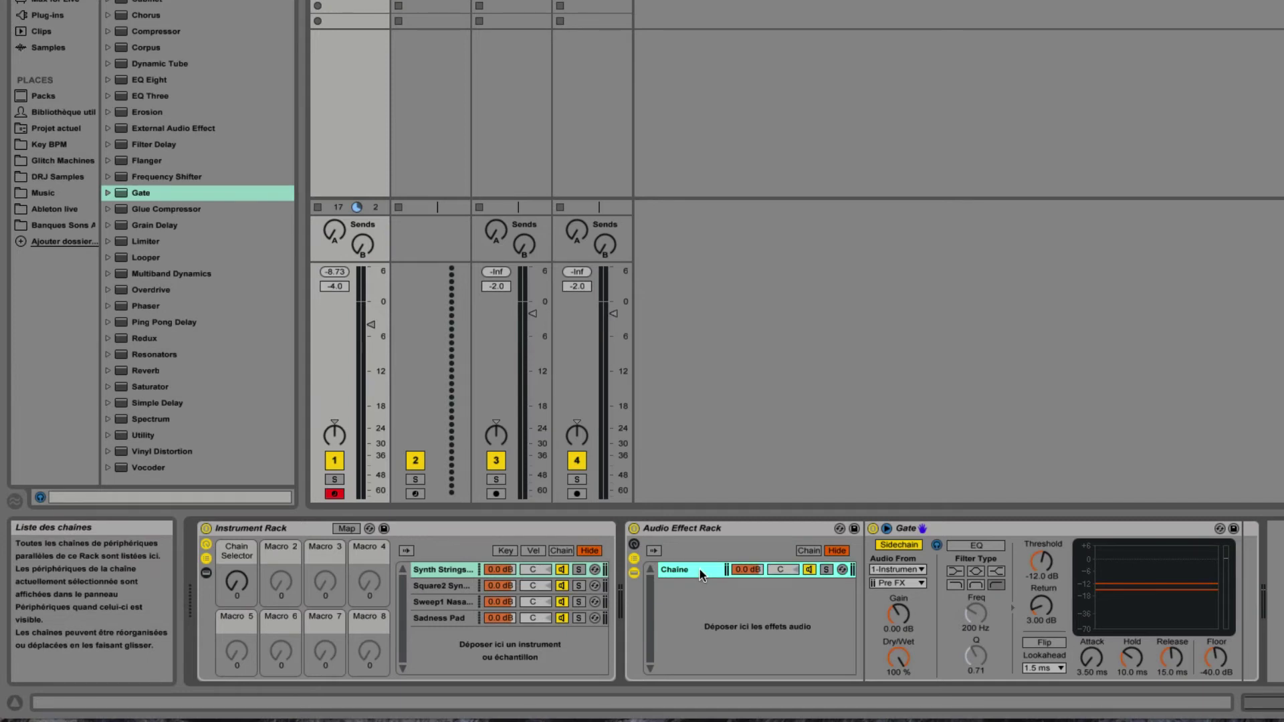
pyautogui.press('super+d')
pyautogui.press('super+d')
pyautogui.press('super+d')
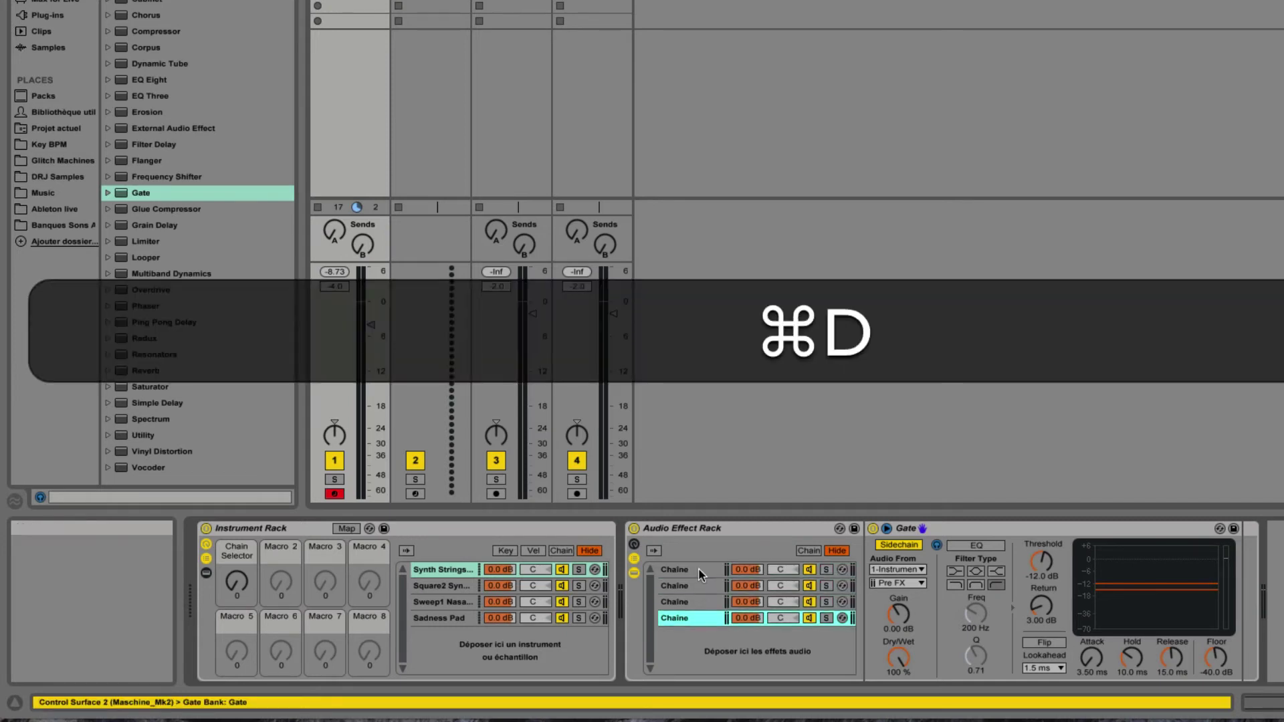
# Set the first chain's Gate sidechain tap point to Instrument Rack | Synth Strings Pad | Post FX
pyautogui.click(699, 570)
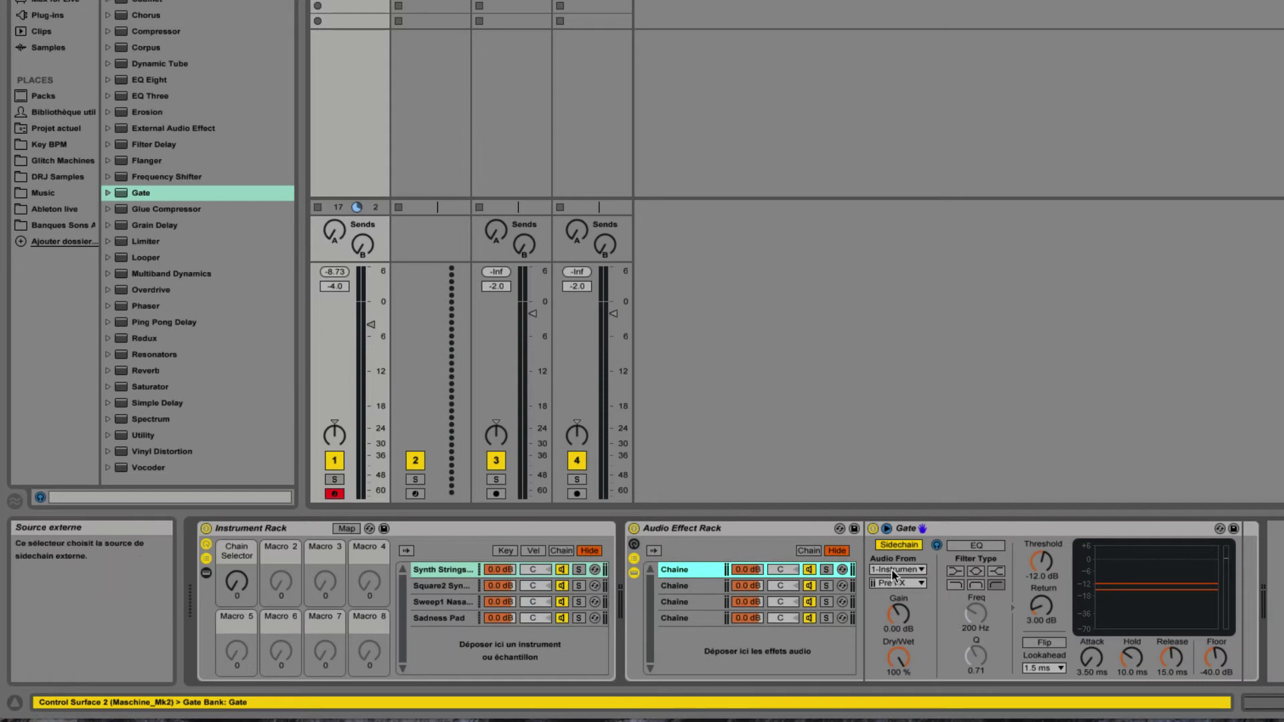
pyautogui.click(893, 585)
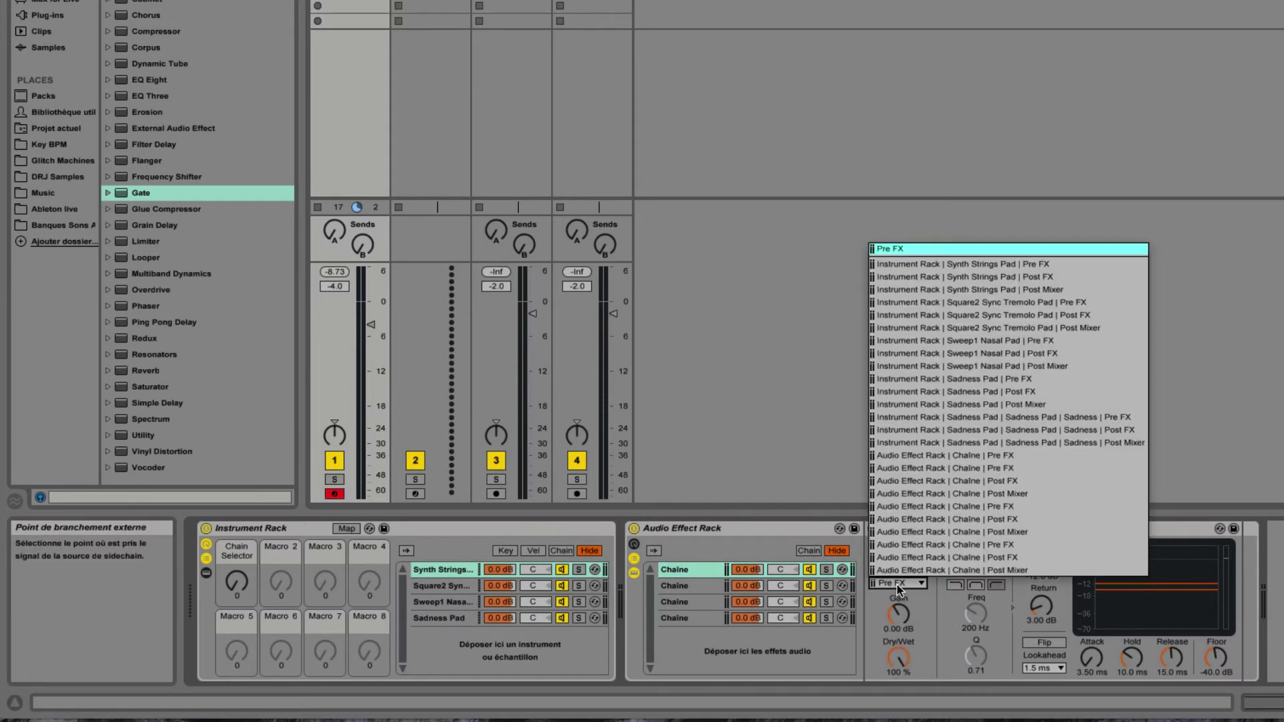
pyautogui.click(1004, 278)
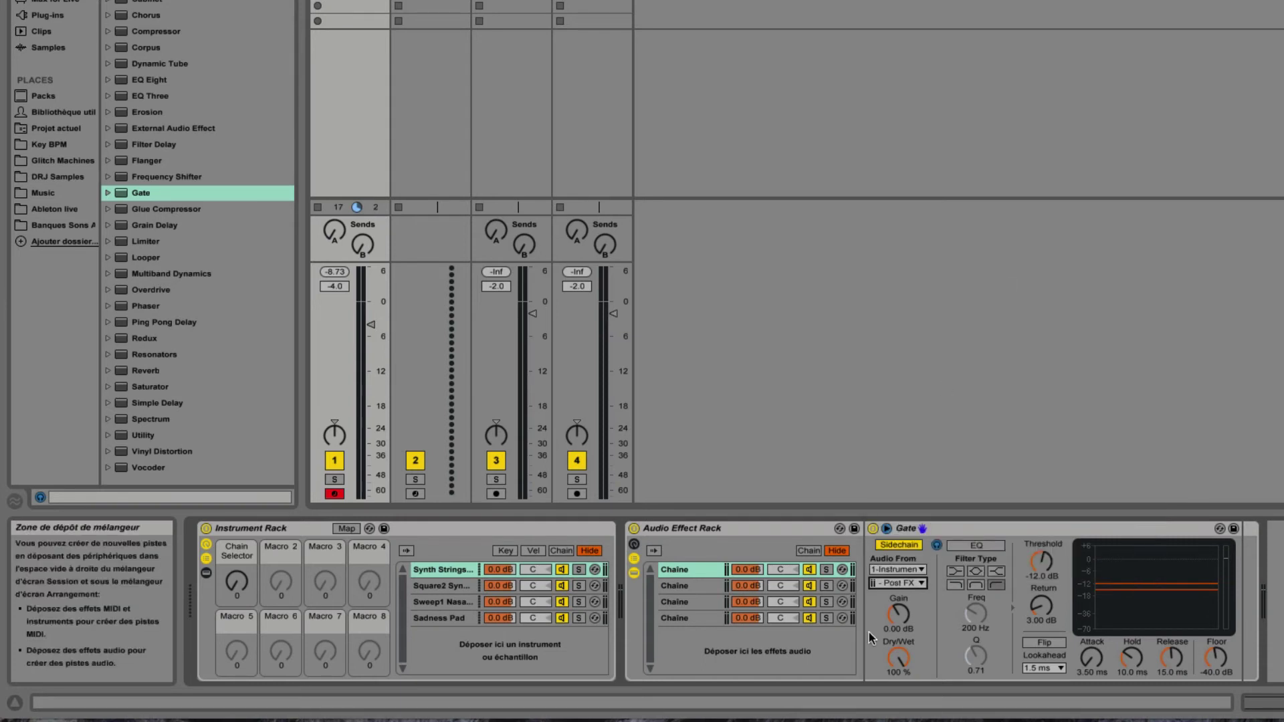
# Route the second chain's Gate sidechain from 1-Instrument Rack, tapping Square2 Sync Tremolo Pad | Post FX
pyautogui.click(700, 590)
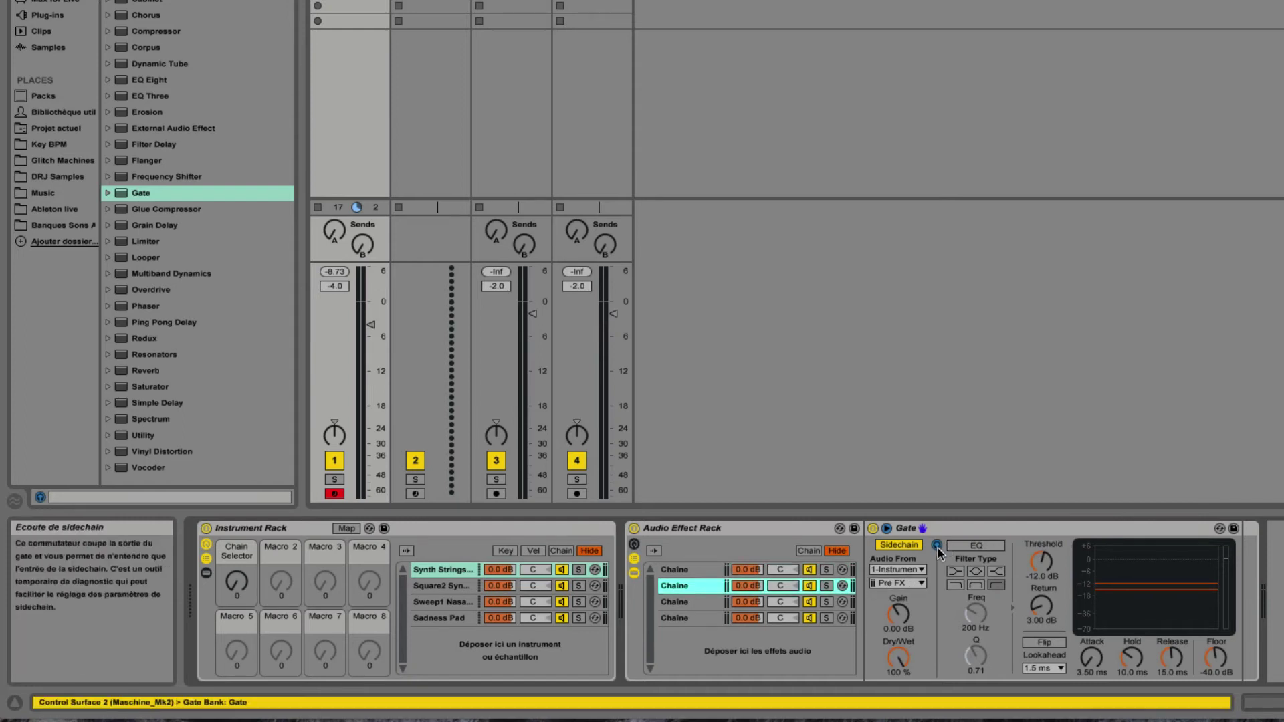
pyautogui.click(897, 583)
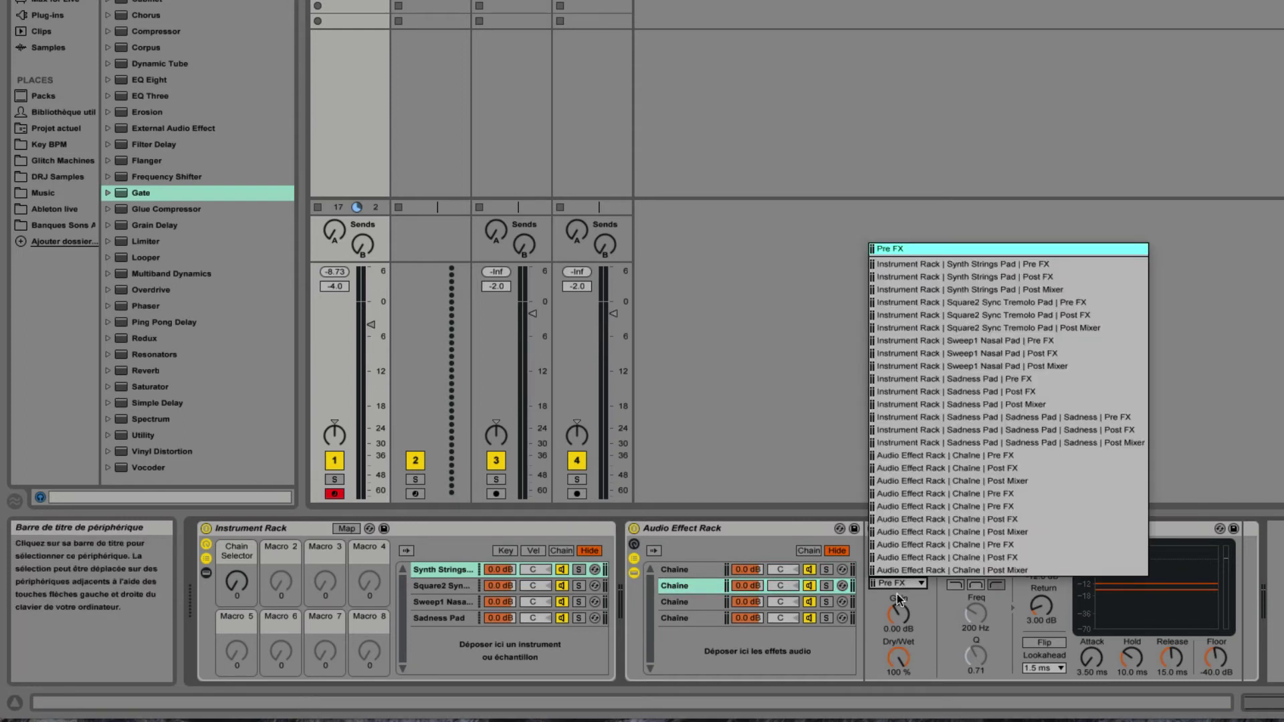
pyautogui.click(937, 612)
pyautogui.click(903, 570)
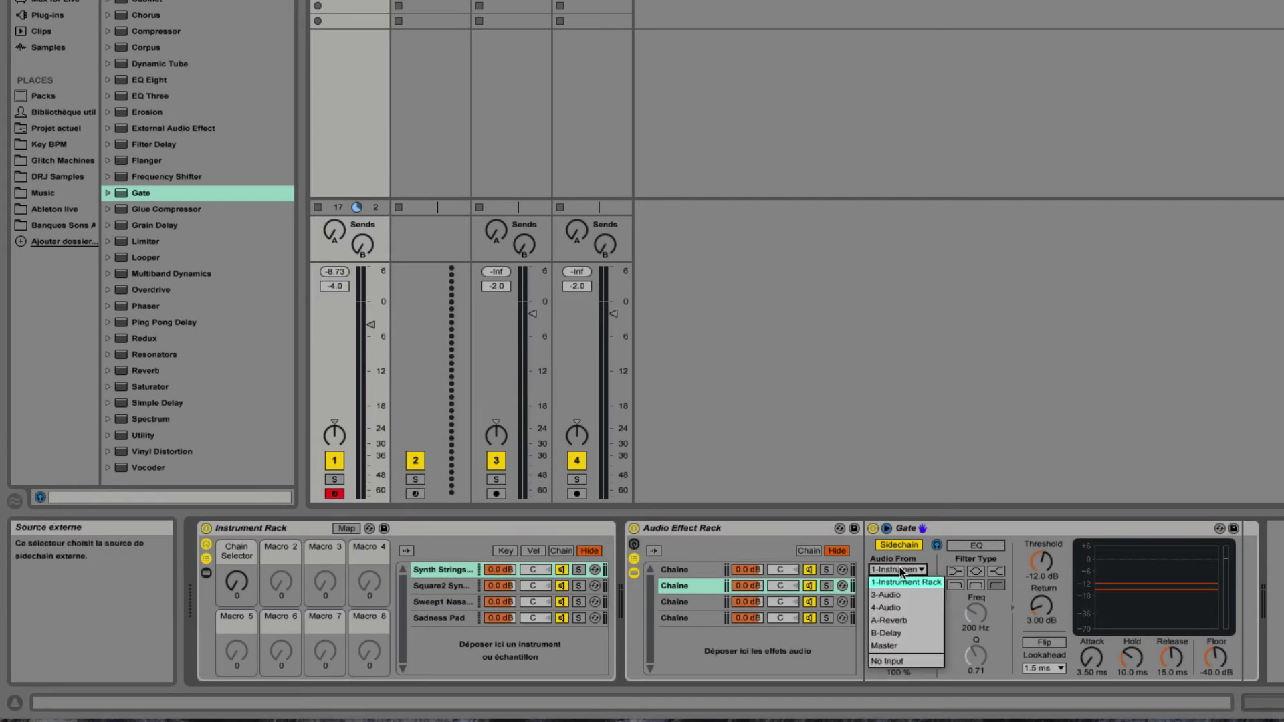
pyautogui.click(909, 583)
pyautogui.click(909, 583)
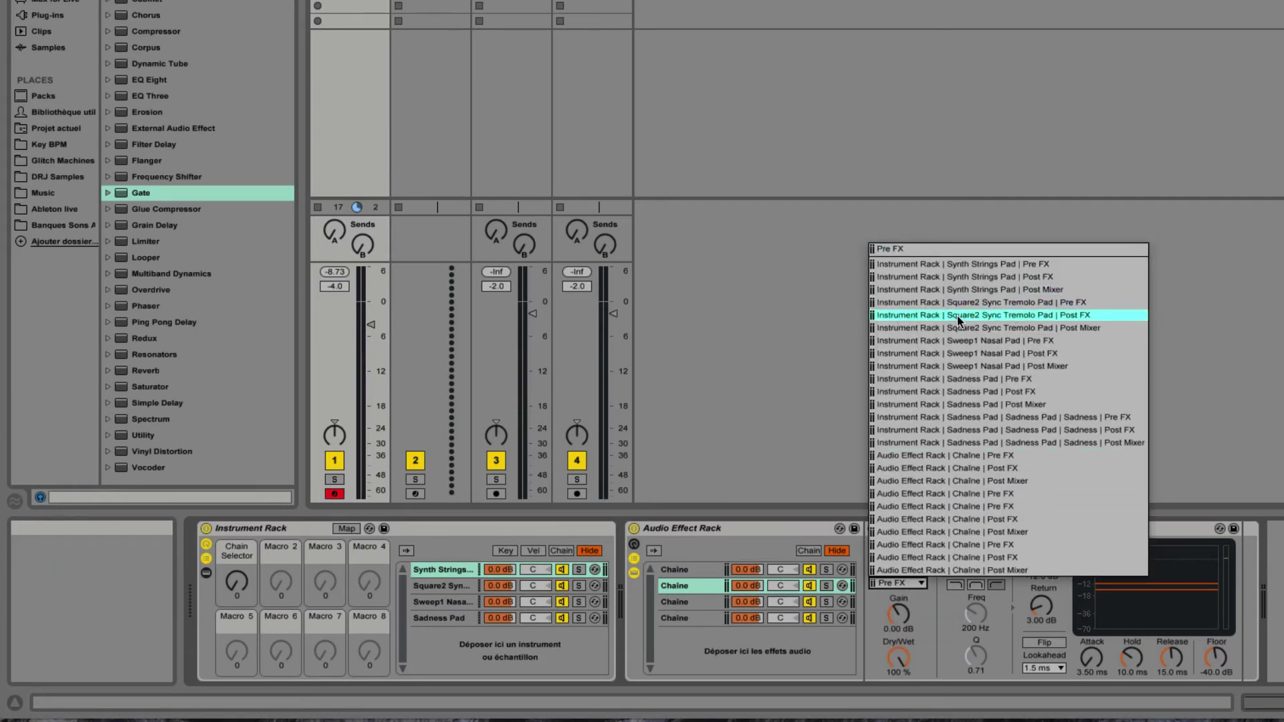
pyautogui.click(1045, 320)
# Route the third chain's Gate sidechain from 1-Instrument Rack, tapping Sweep1 Nasal Pad | Post FX
pyautogui.click(684, 602)
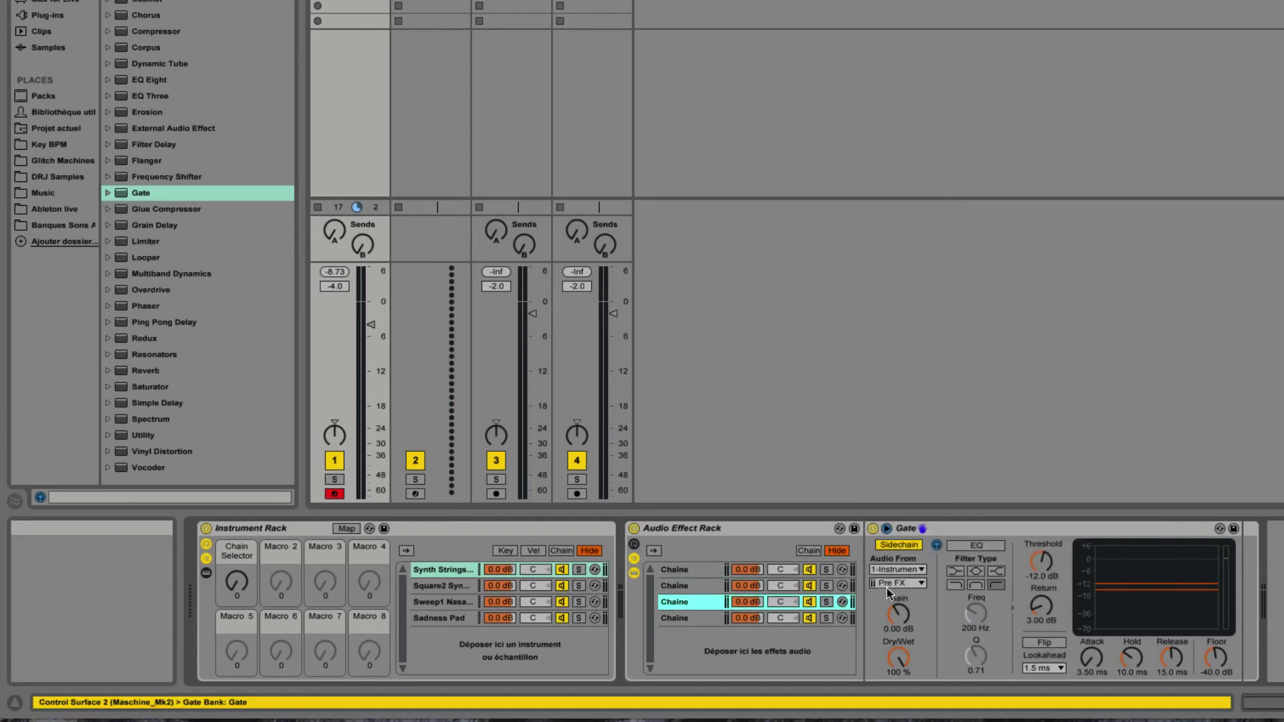
pyautogui.click(916, 570)
pyautogui.click(910, 585)
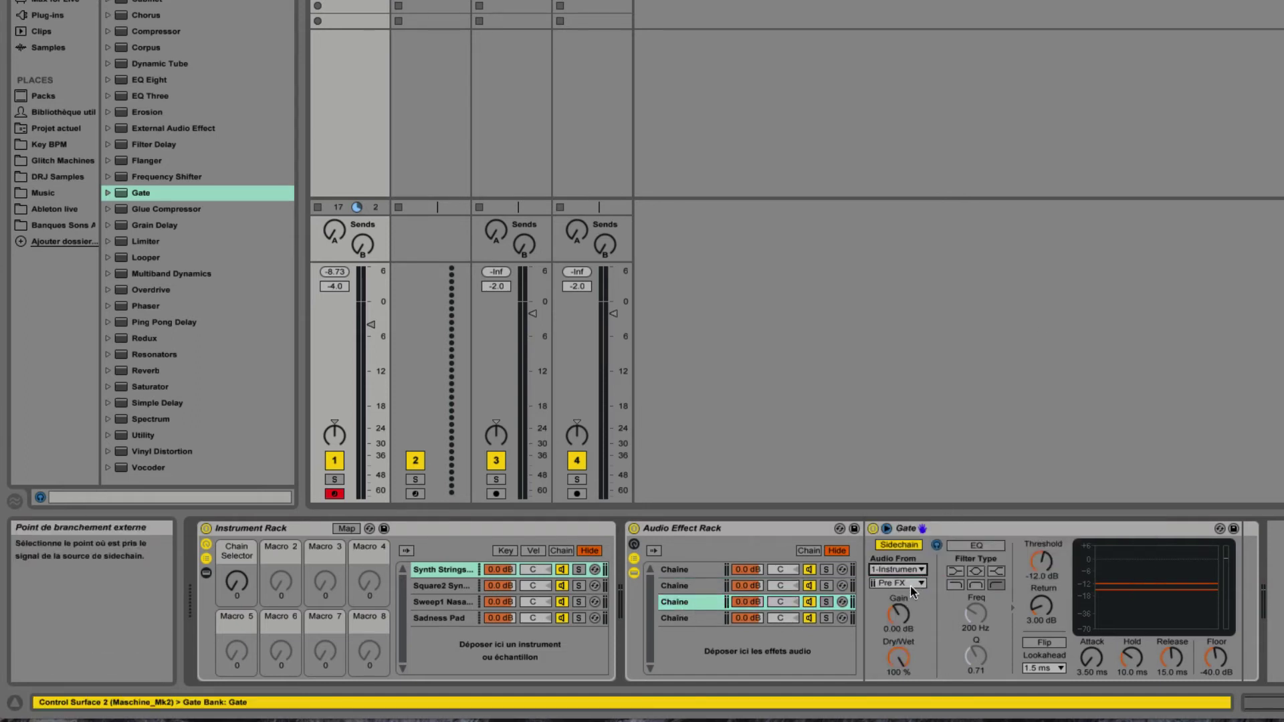
pyautogui.click(910, 584)
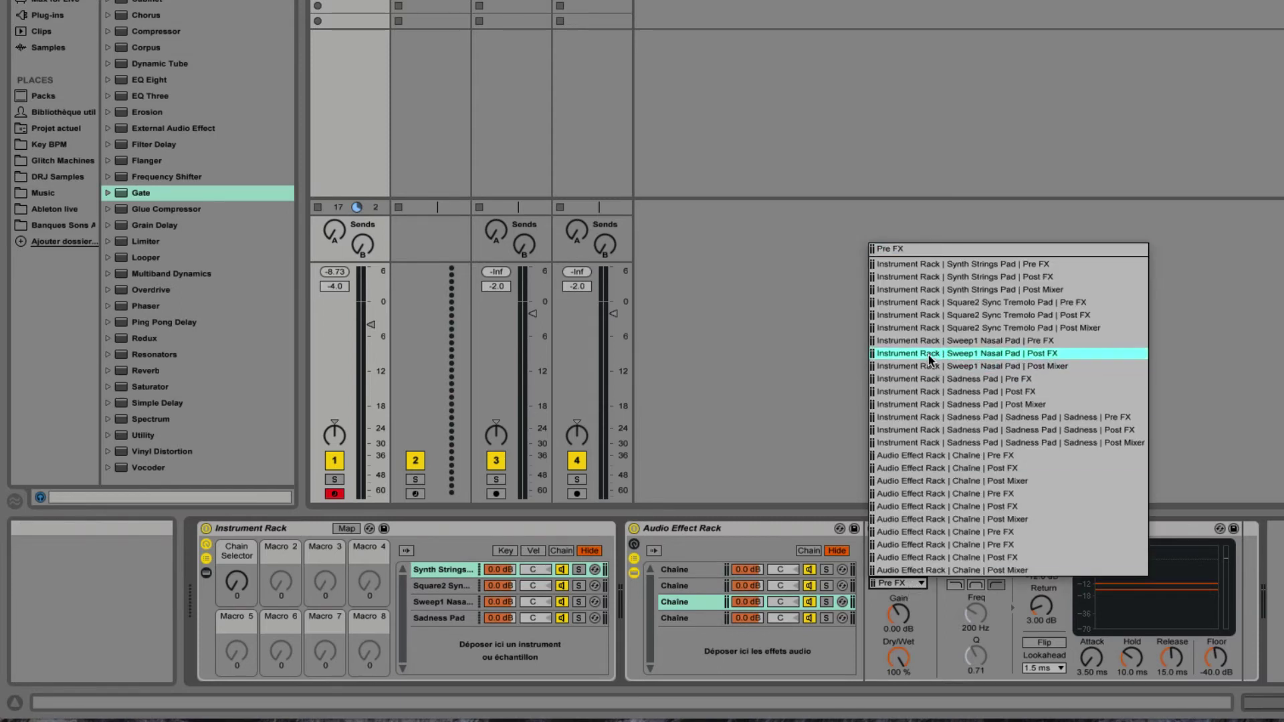
pyautogui.click(1015, 356)
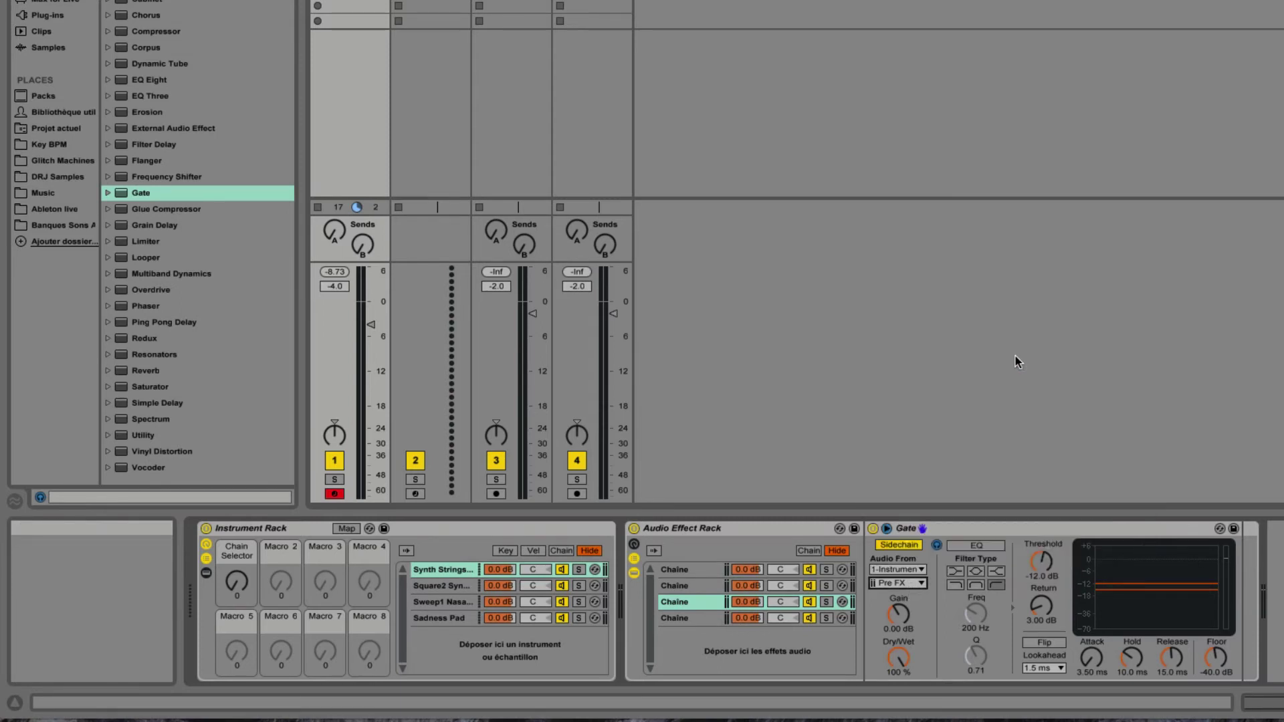
# Route the fourth chain's Gate sidechain from 1-Instrument Rack, tapping Instrument Rack | Sadness Pad | Post FX
pyautogui.click(690, 618)
pyautogui.click(916, 570)
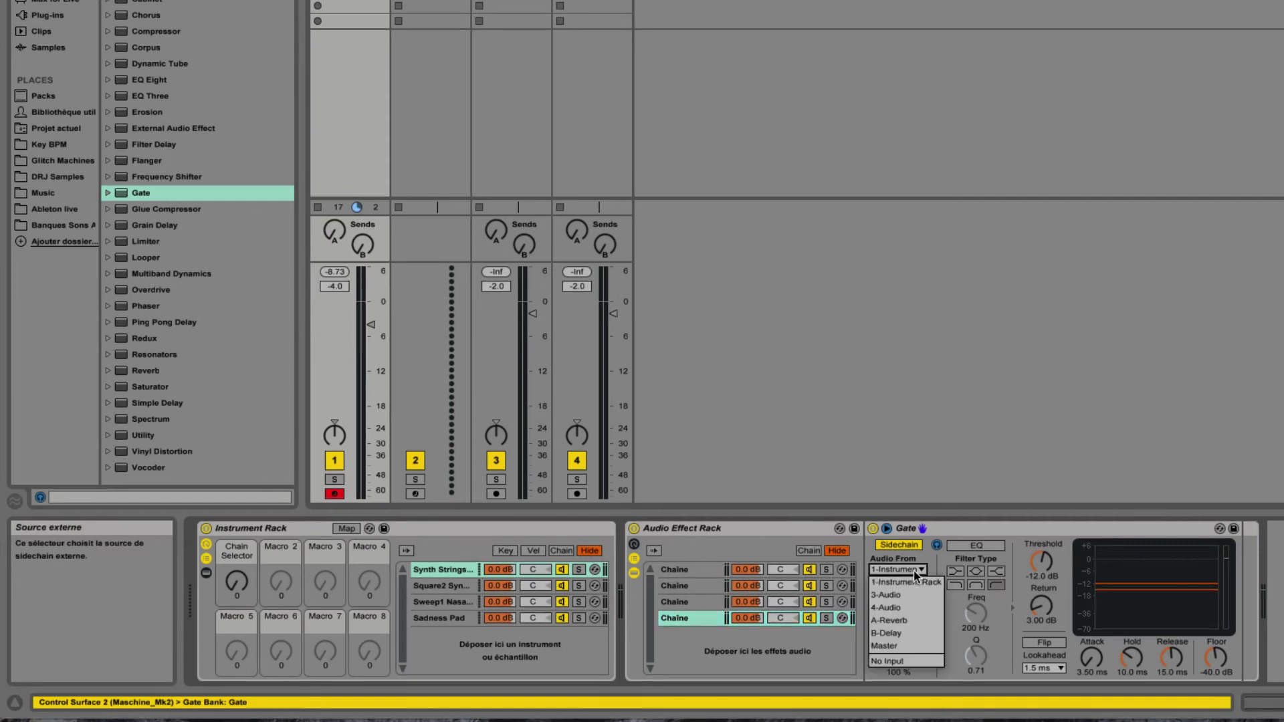
pyautogui.click(913, 582)
pyautogui.click(909, 583)
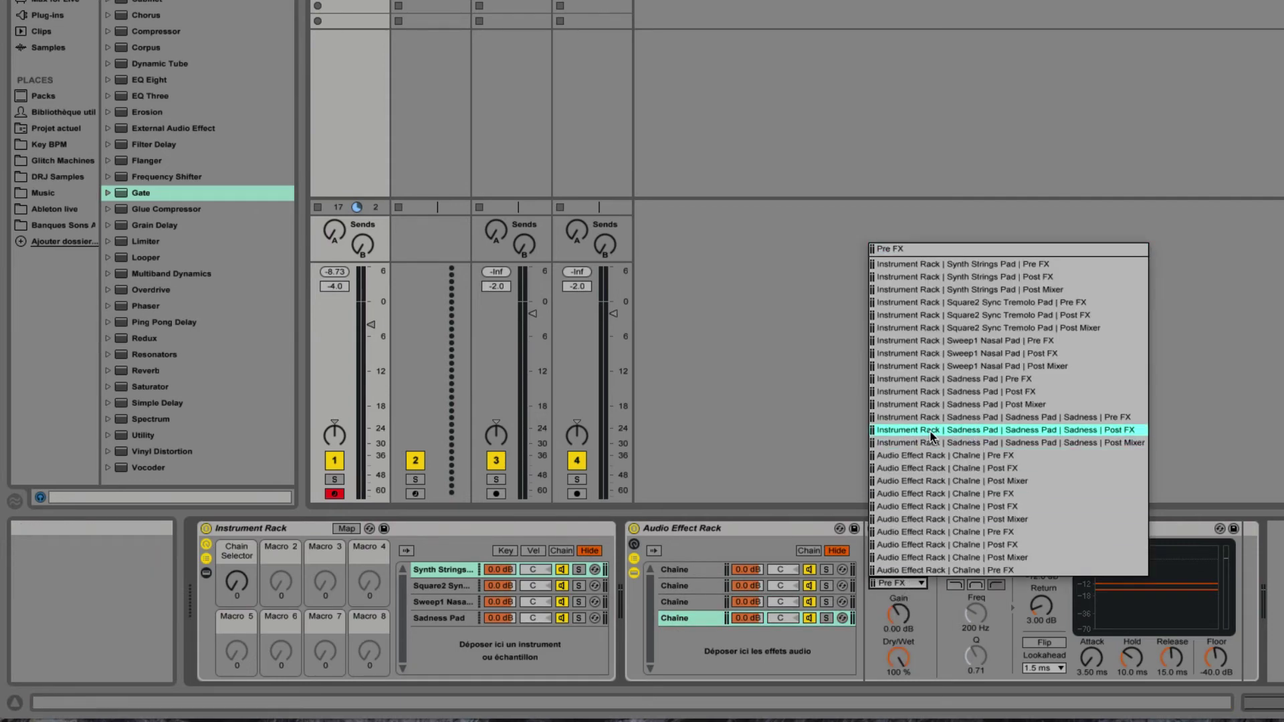
pyautogui.click(926, 392)
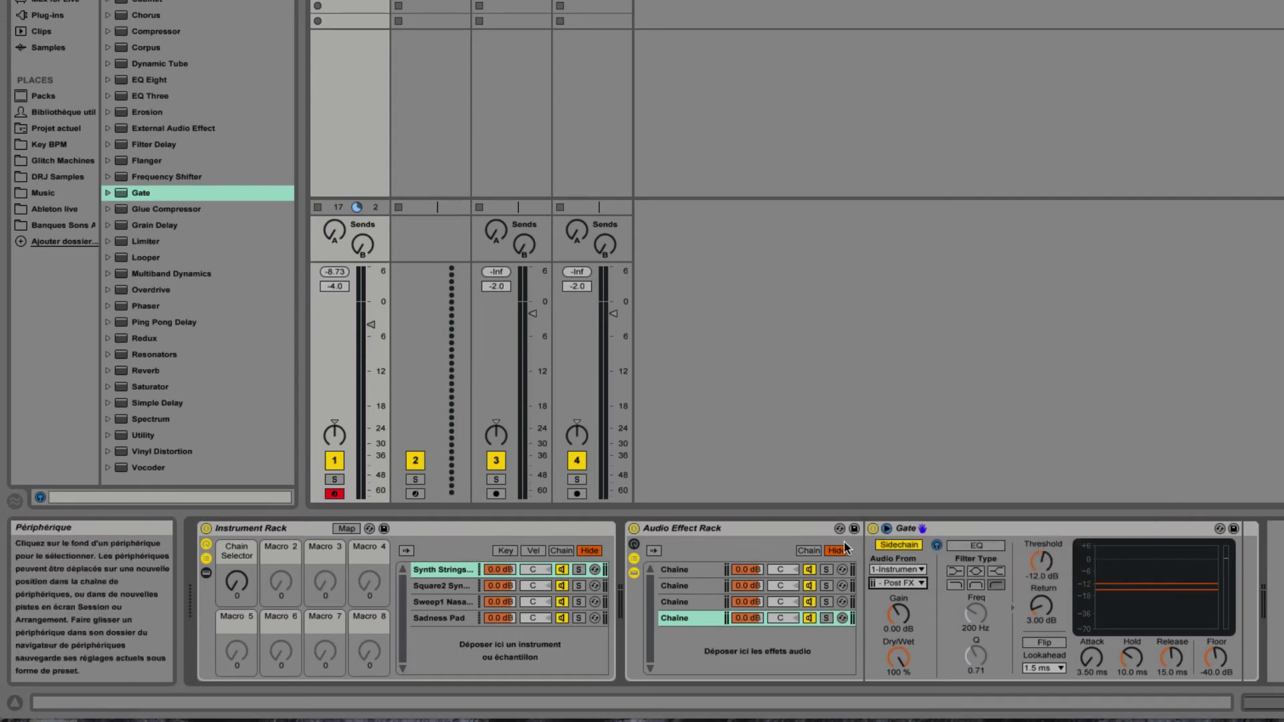
# Show the Audio Effect Rack's macros and chain zone editor, and hide its devices
pyautogui.click(634, 544)
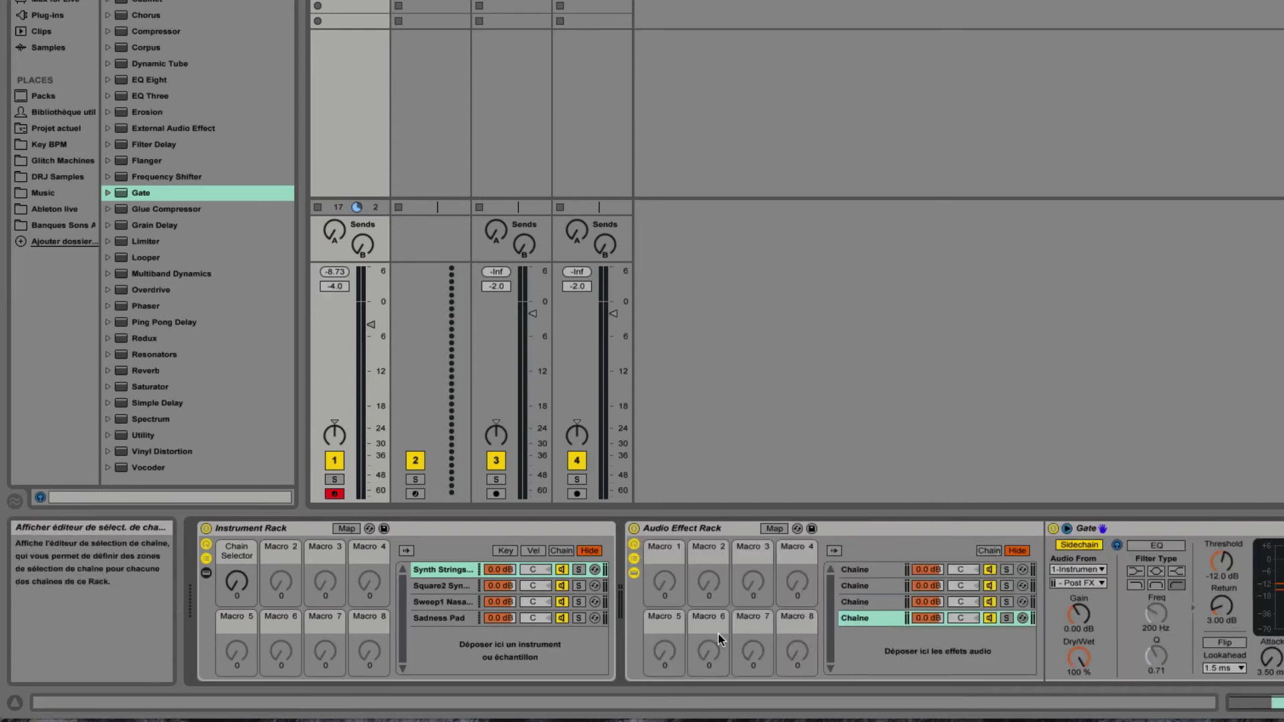
pyautogui.click(637, 575)
pyautogui.click(989, 552)
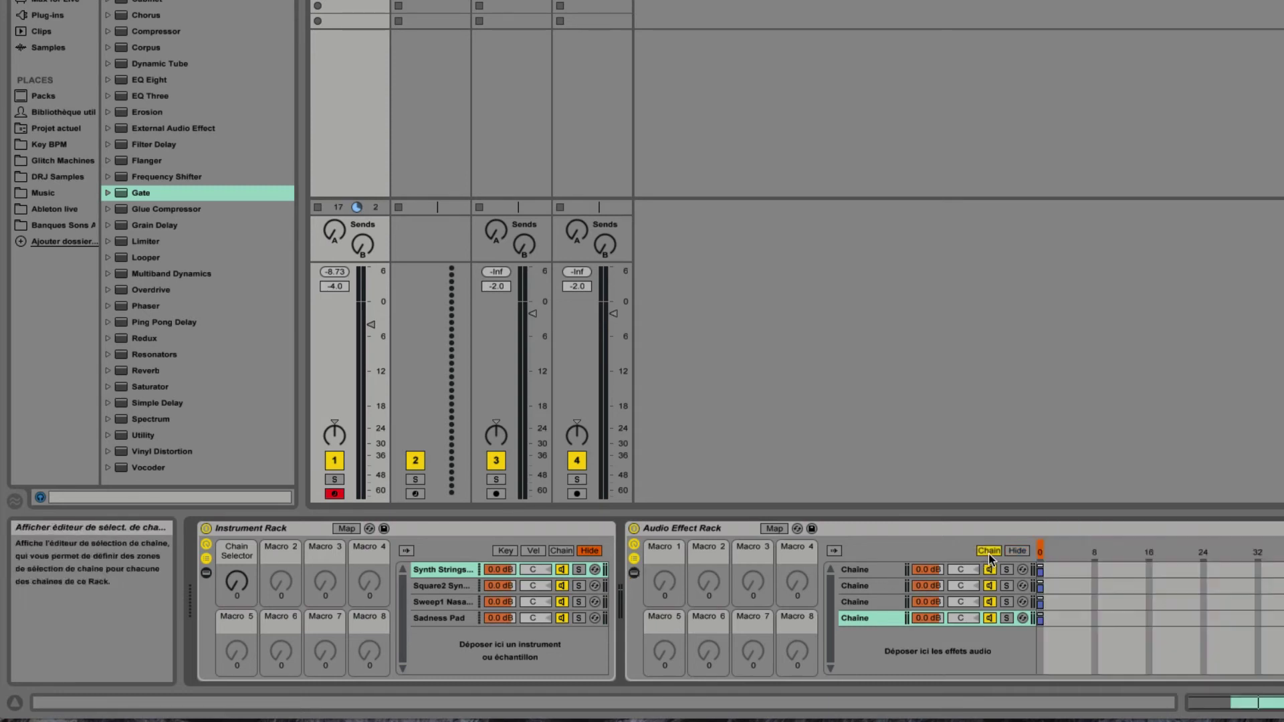
# Extend all four Audio Effect Rack chain zones across the full 0–127 range and distribute the ranges evenly between the chains
pyautogui.hscroll(5, 971, 591)
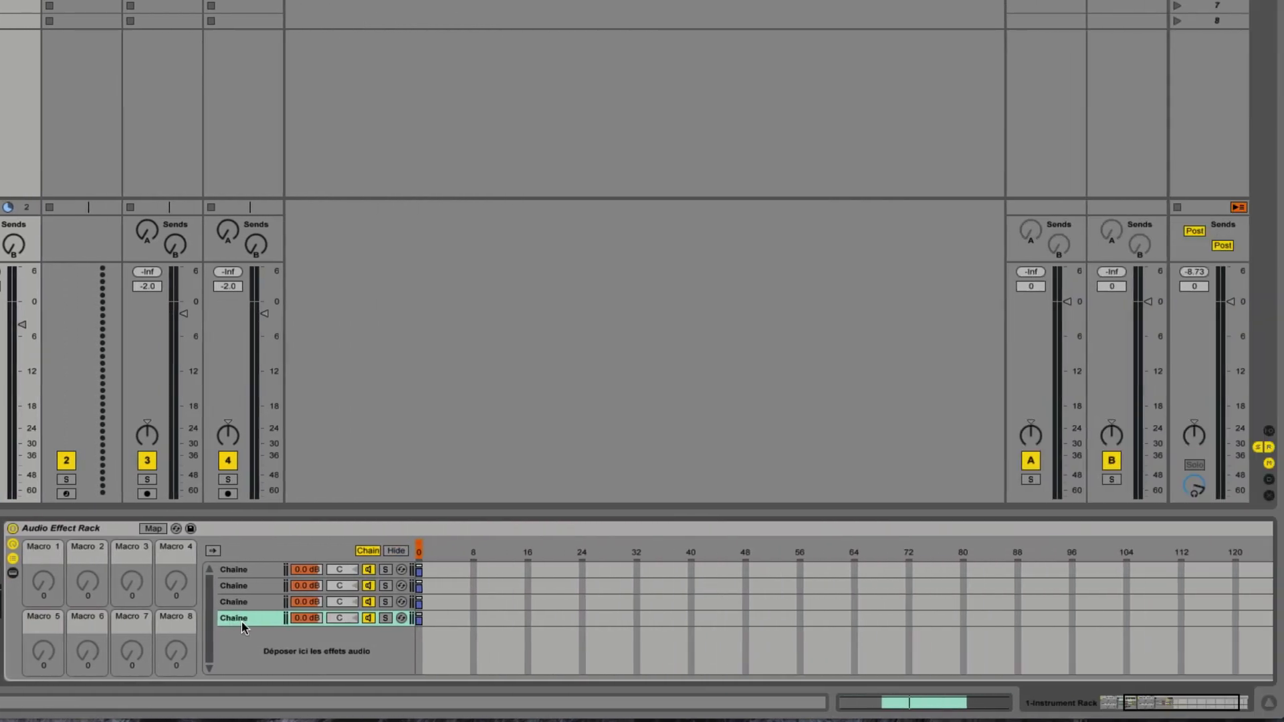
pyautogui.keyDown('shift'); pyautogui.click(254, 569); pyautogui.keyUp('shift')
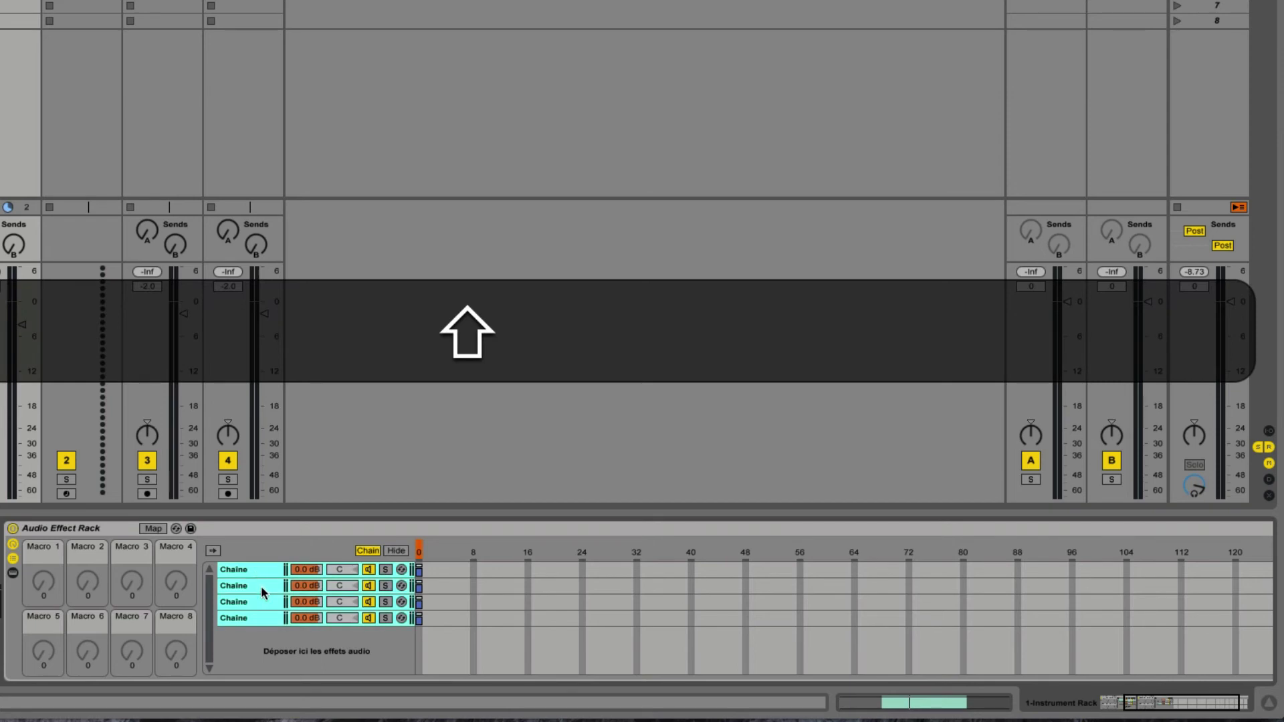
pyautogui.click(422, 573)
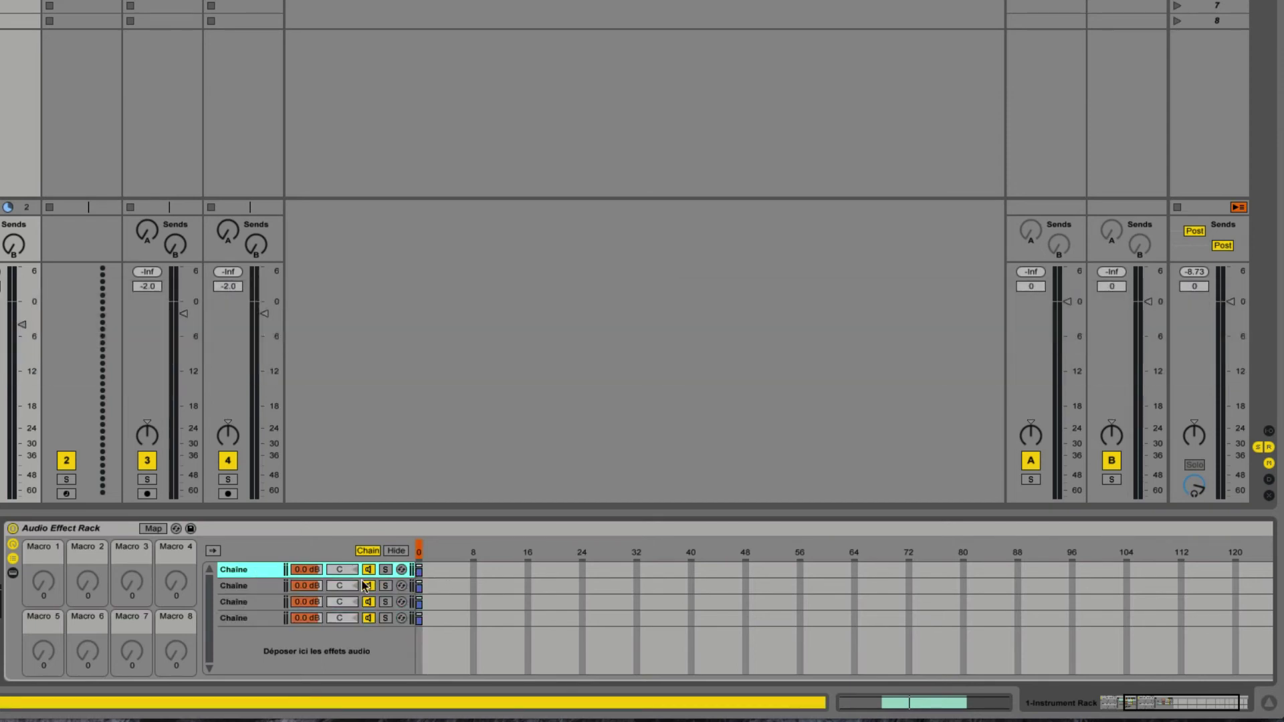
pyautogui.keyDown('shift'); pyautogui.click(254, 619); pyautogui.keyUp('shift')
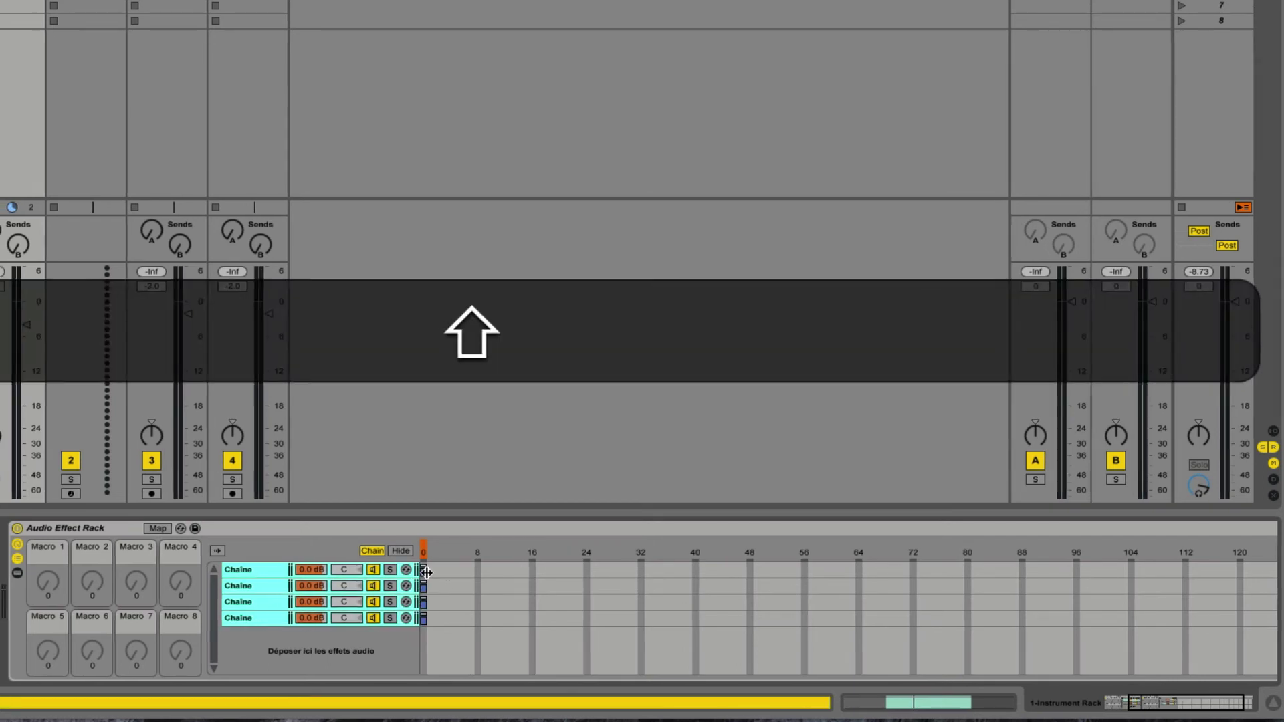
pyautogui.hscroll(3, 446, 598)
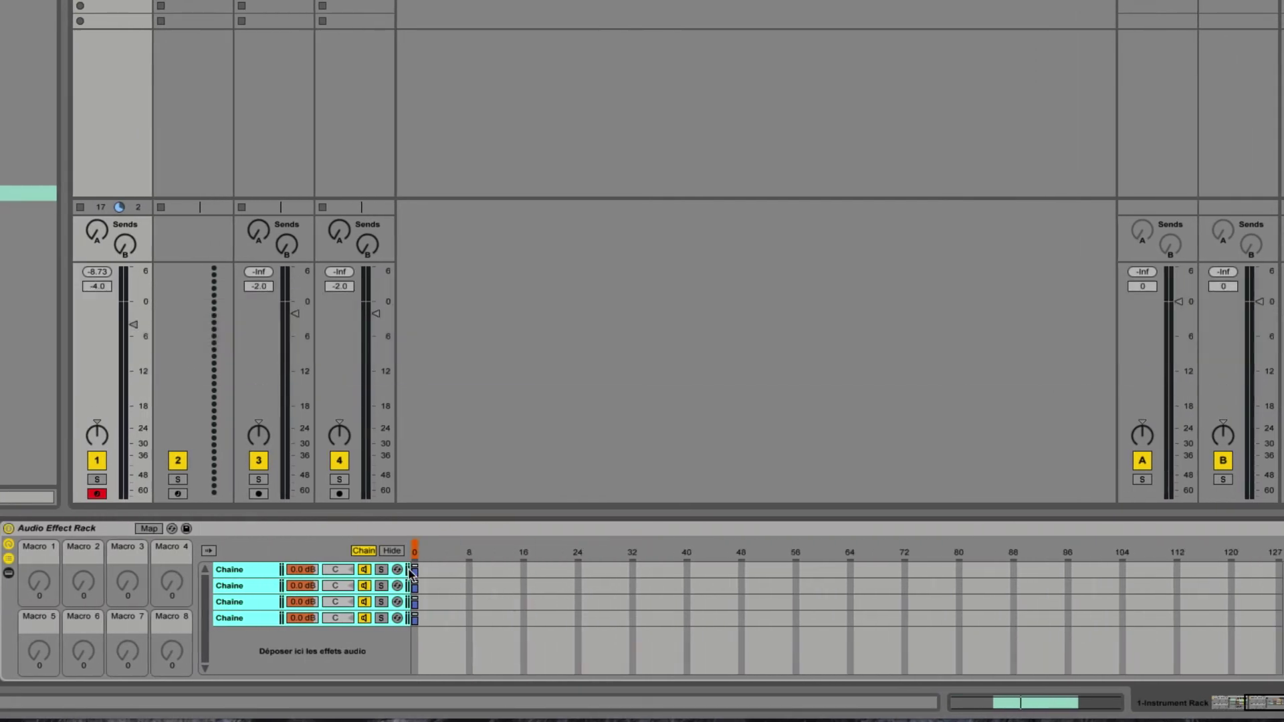
pyautogui.moveTo(415, 580); pyautogui.dragTo(1280, 583)
pyautogui.rightClick(1083, 592)
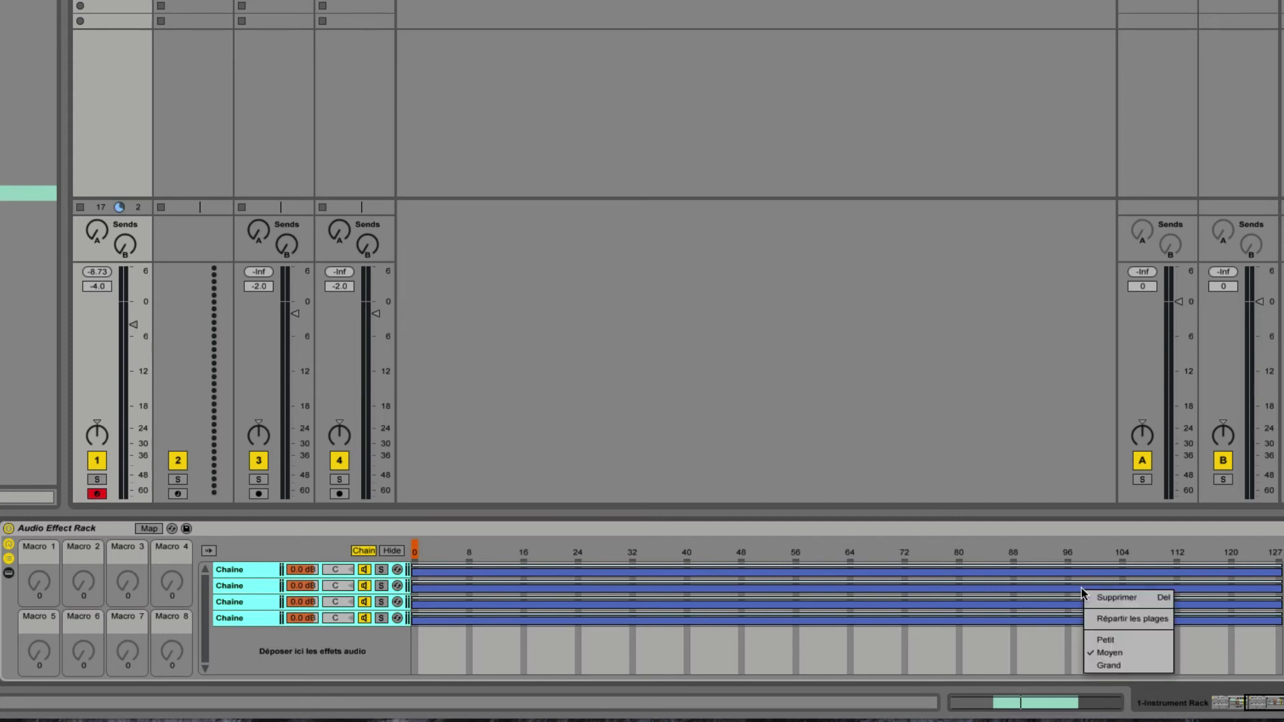
pyautogui.click(1109, 614)
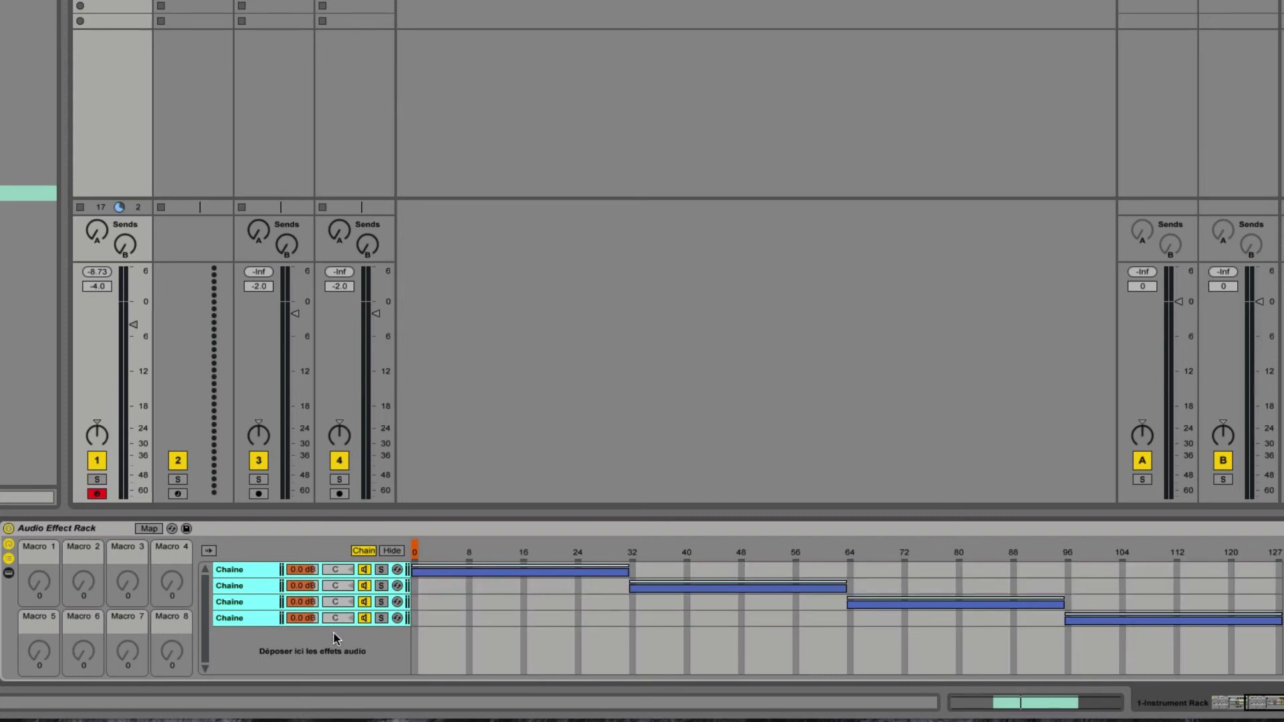
# Overlap the Audio Effect Rack's neighbouring chain zones at about 24–40, 56–72 and 88–104, with crossfade ramps on both sides
pyautogui.click(254, 621)
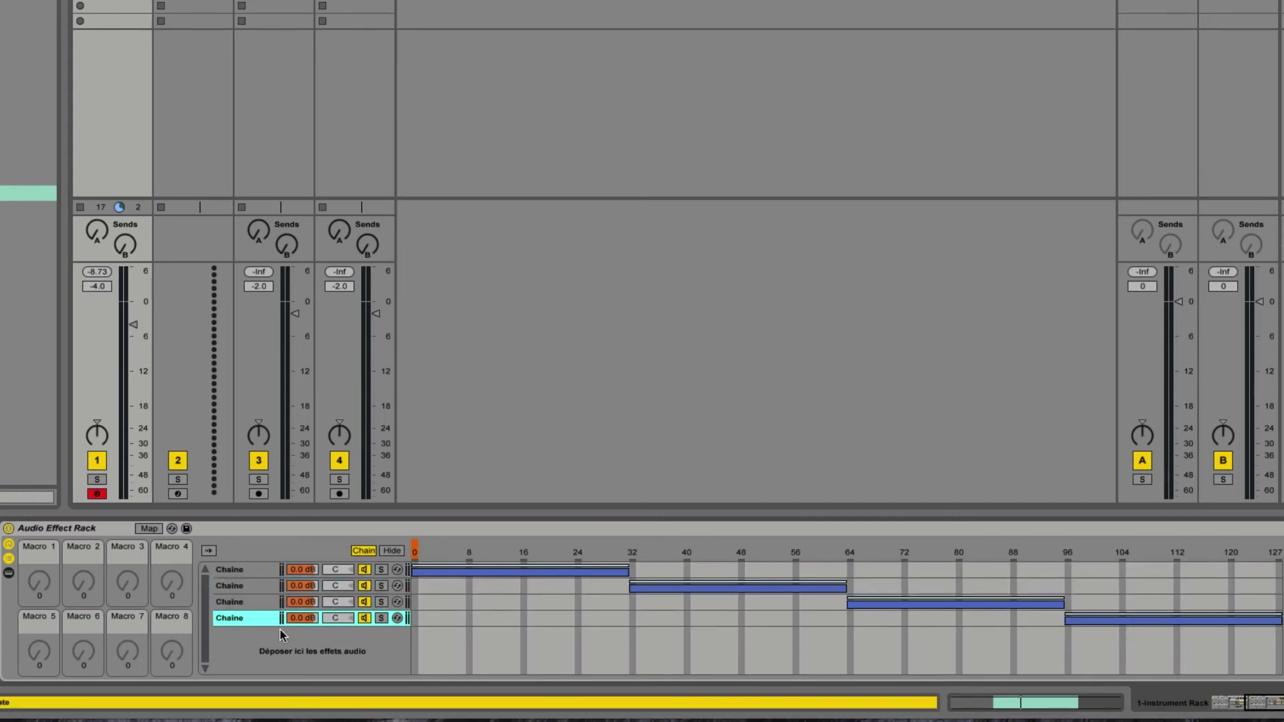
pyautogui.moveTo(631, 574)
pyautogui.mouseDown()
pyautogui.moveTo(689, 574)
pyautogui.moveTo(575, 588)
pyautogui.moveTo(688, 569)
pyautogui.moveTo(642, 570)
pyautogui.mouseUp()
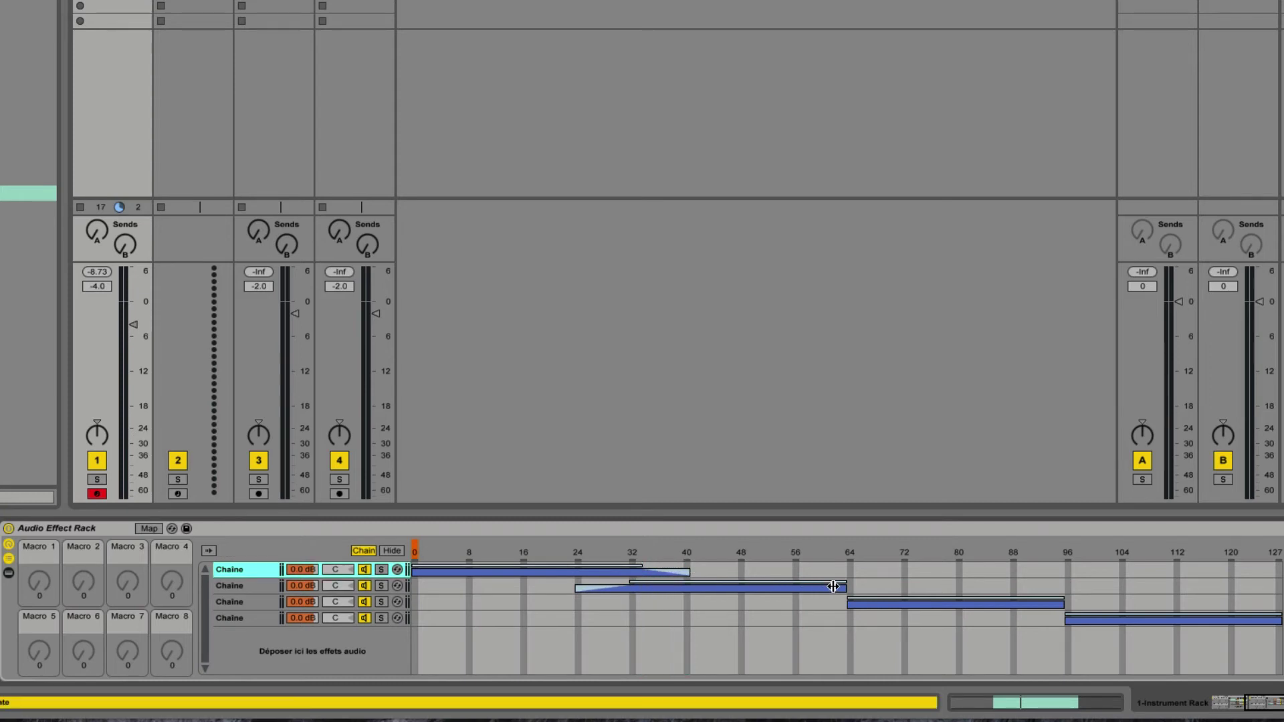
pyautogui.moveTo(832, 587)
pyautogui.mouseDown()
pyautogui.moveTo(906, 587)
pyautogui.moveTo(792, 603)
pyautogui.moveTo(904, 586)
pyautogui.moveTo(853, 580)
pyautogui.mouseUp()
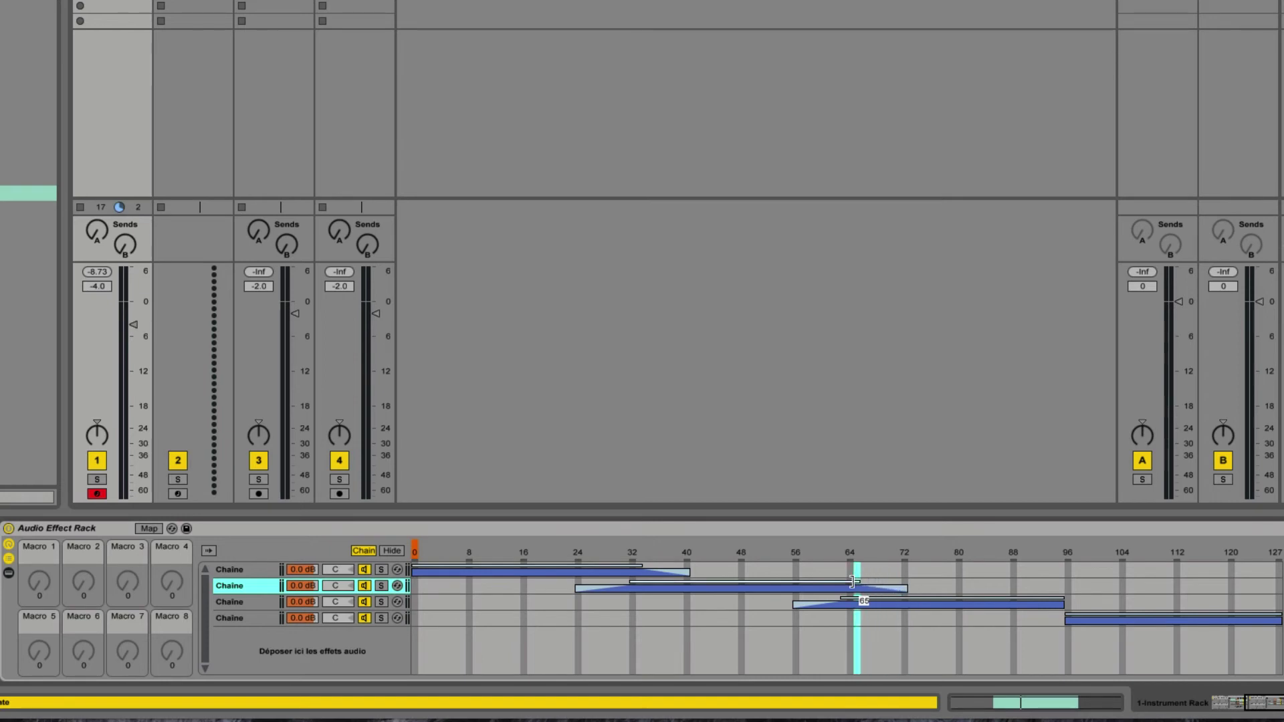
pyautogui.moveTo(1057, 606)
pyautogui.mouseDown()
pyautogui.moveTo(1123, 605)
pyautogui.moveTo(1081, 600)
pyautogui.moveTo(1011, 623)
pyautogui.moveTo(1064, 614)
pyautogui.mouseUp()
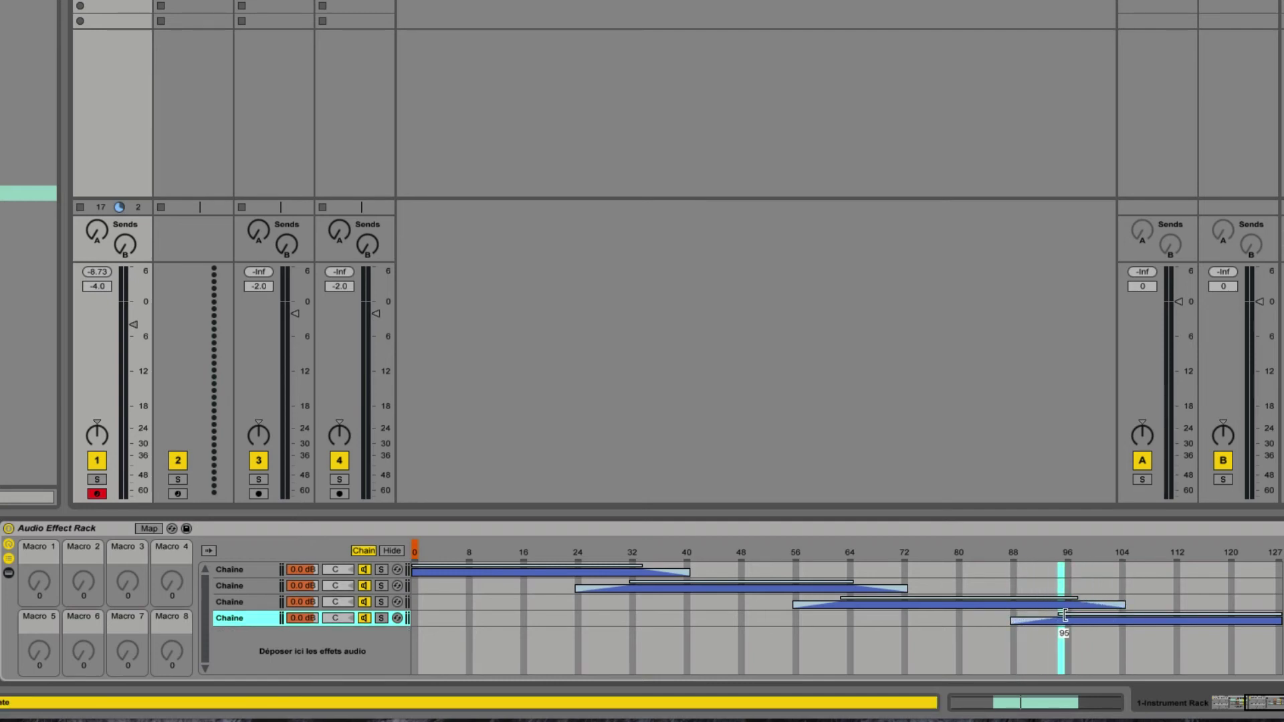
# Map the Audio Effect Rack's chain selector to Macro 1, turn it to 1, and show the rack's devices
pyautogui.rightClick(415, 554)
pyautogui.click(431, 450)
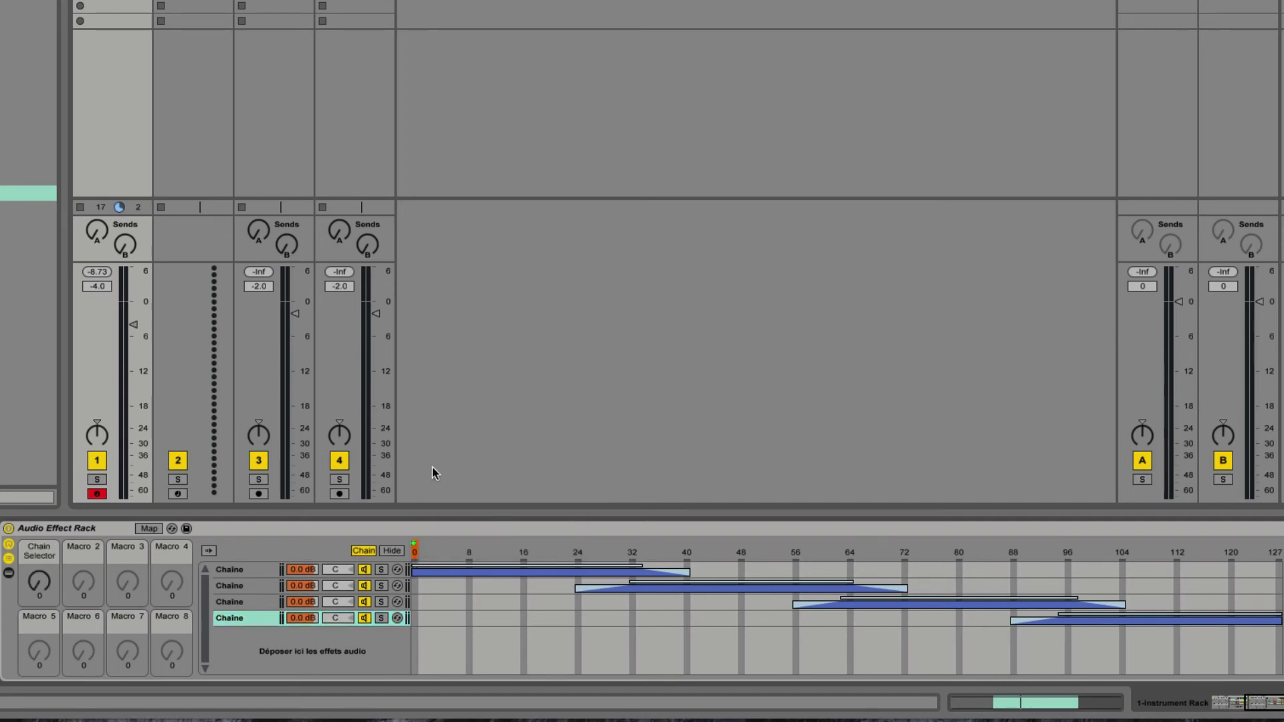
pyautogui.moveTo(53, 588)
pyautogui.mouseDown()
pyautogui.moveTo(53, 494)
pyautogui.moveTo(54, 578)
pyautogui.moveTo(39, 498)
pyautogui.moveTo(39, 565)
pyautogui.moveTo(78, 591)
pyautogui.mouseUp()
pyautogui.click(9, 573)
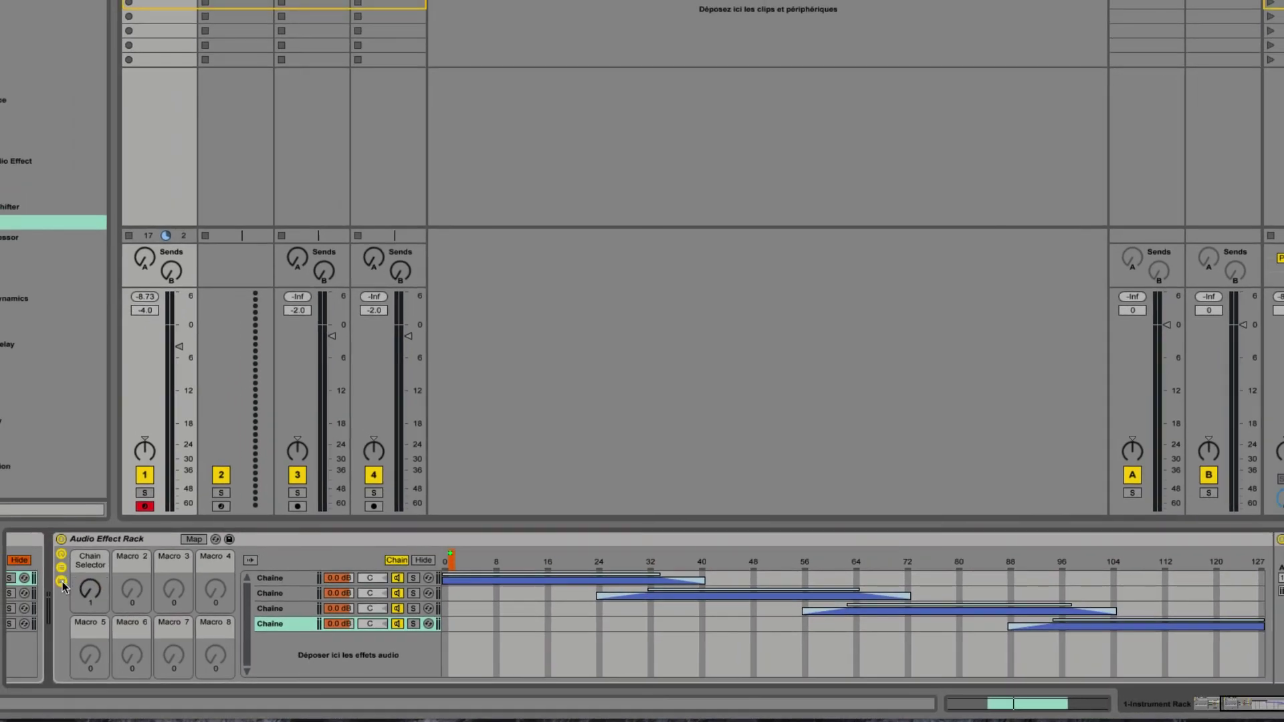
# Check the sidechained Gate on each of the four Audio Effect Rack chains in turn
pyautogui.hscroll(5, 411, 608)
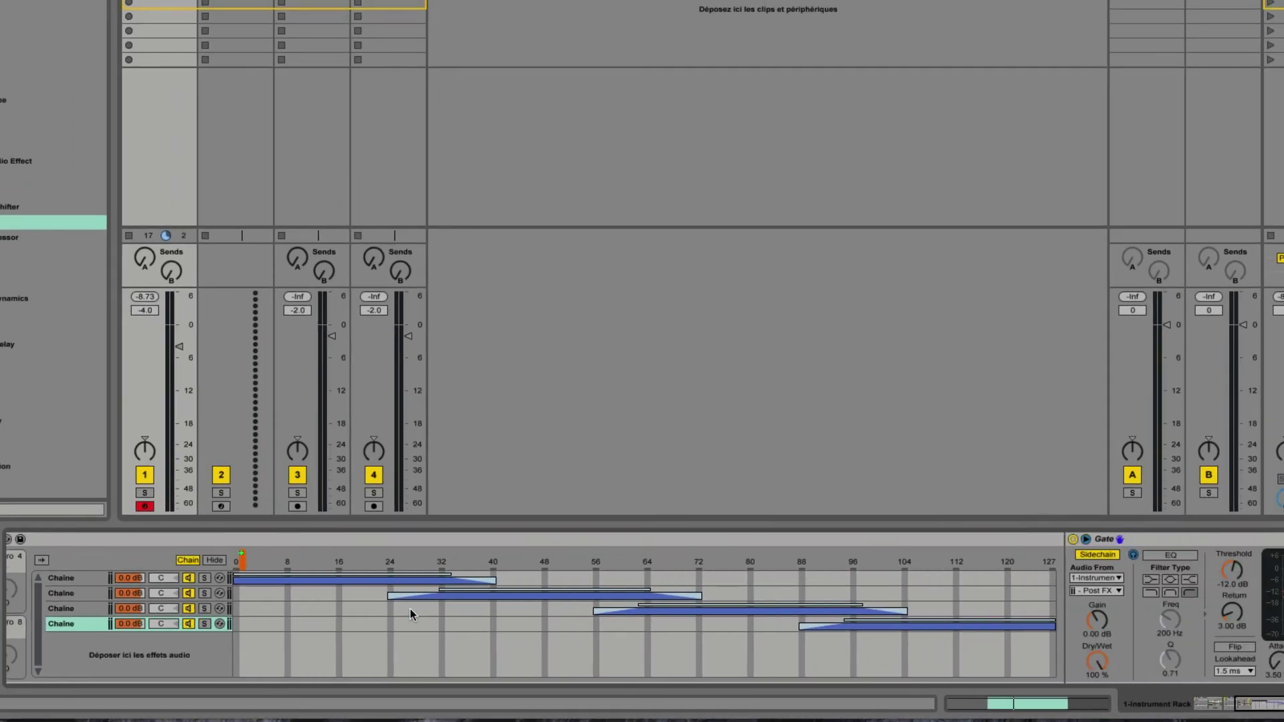
pyautogui.click(56, 577)
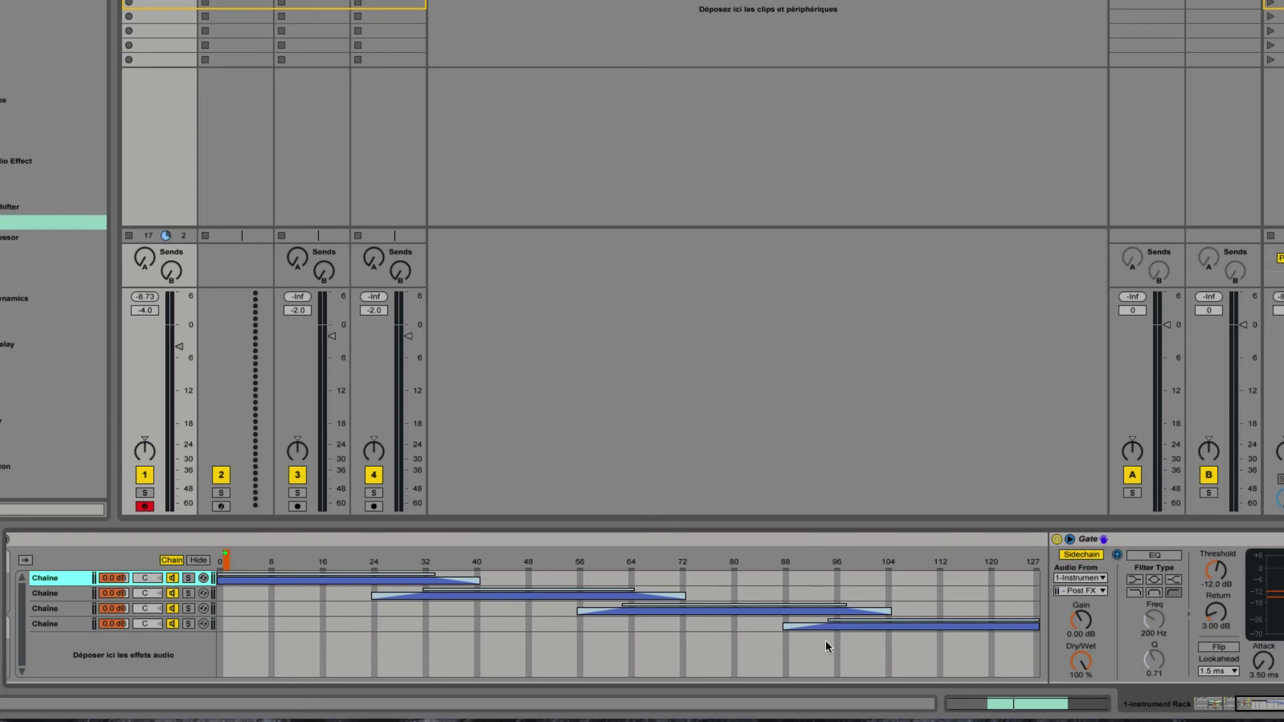
pyautogui.hscroll(-5, 840, 615)
pyautogui.hscroll(3, 612, 623)
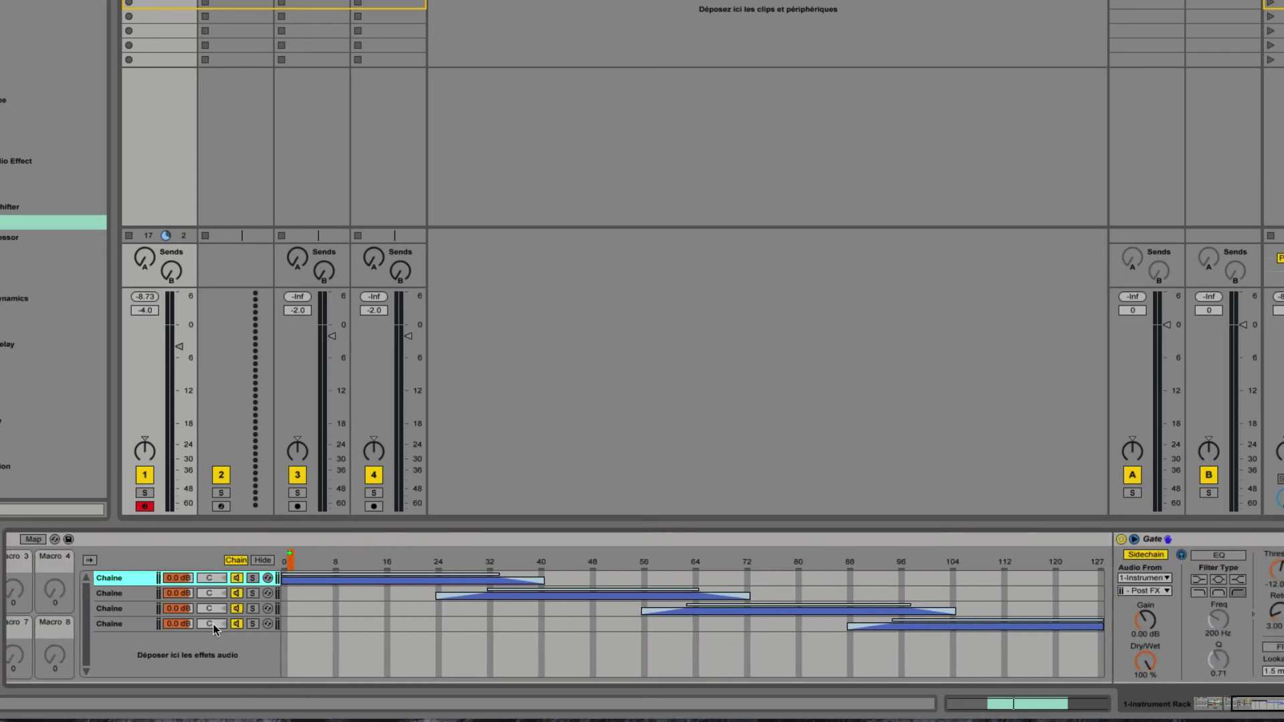
pyautogui.click(143, 594)
pyautogui.click(142, 610)
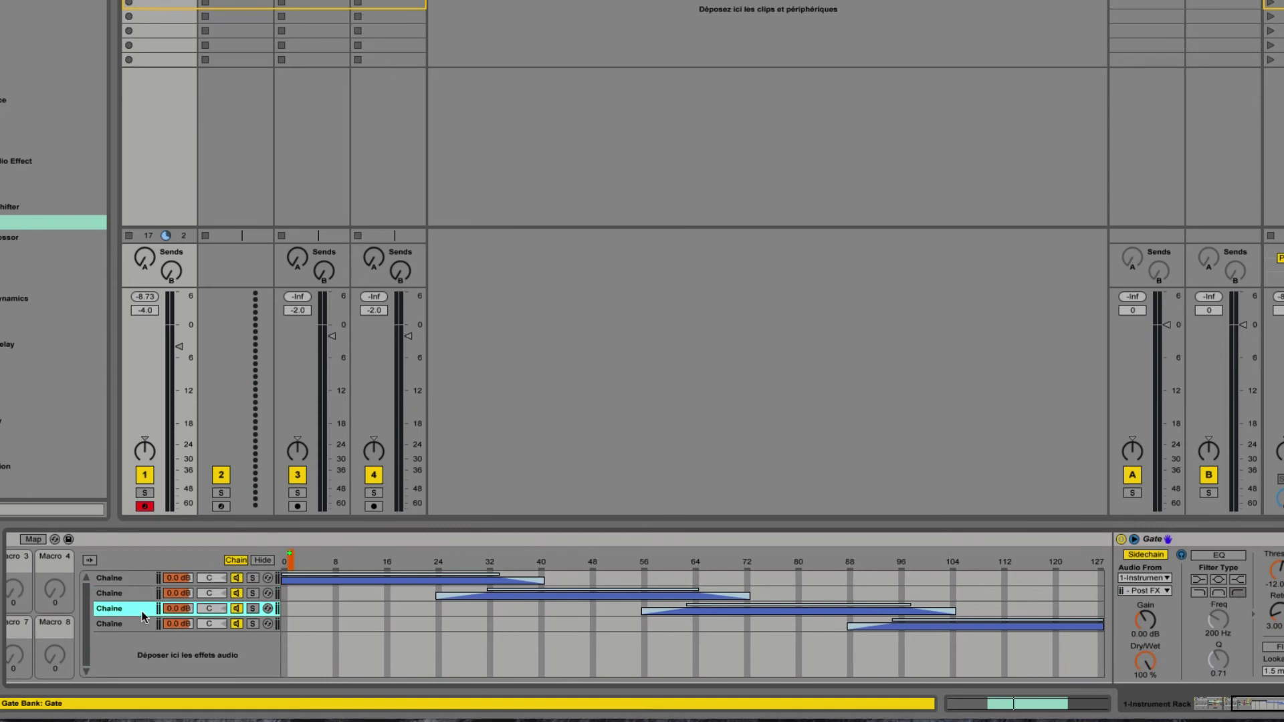
pyautogui.click(135, 623)
pyautogui.click(138, 578)
pyautogui.hscroll(-4, 292, 620)
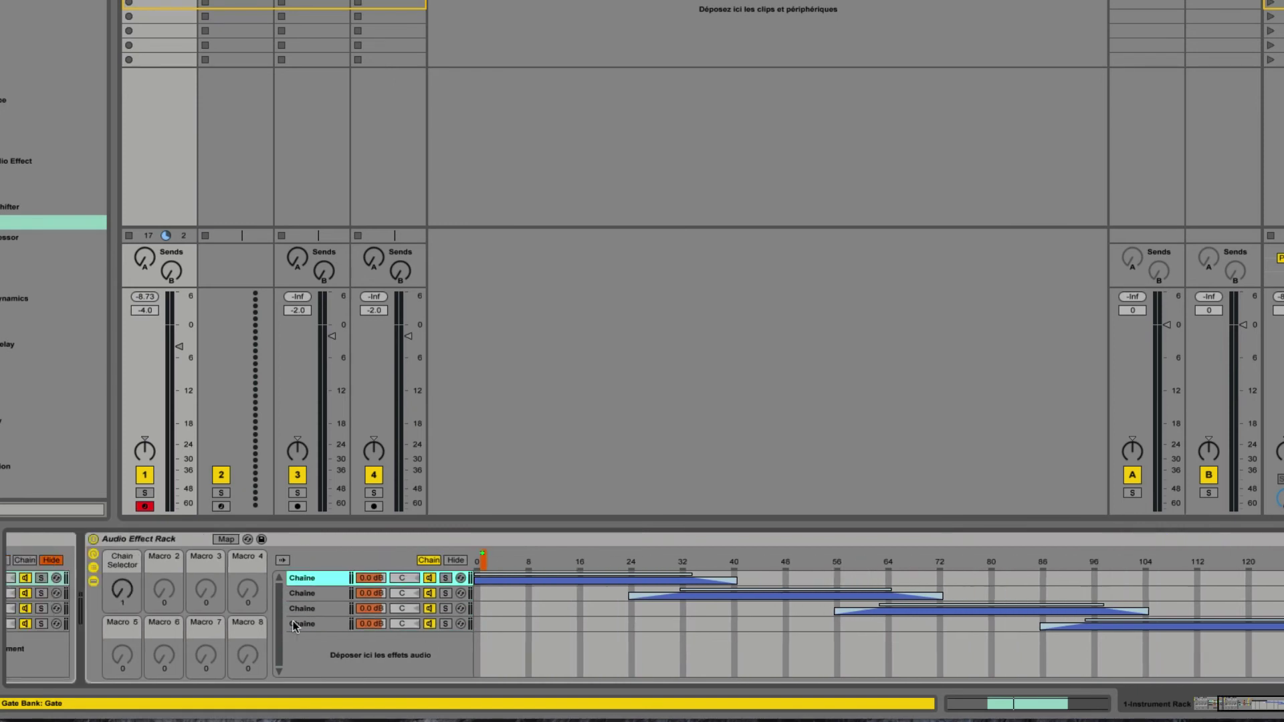
# Show the Instrument Rack's chain zone editor and set the Audio Effect Rack's Chain Selector macro to 0
pyautogui.hscroll(-5, 217, 623)
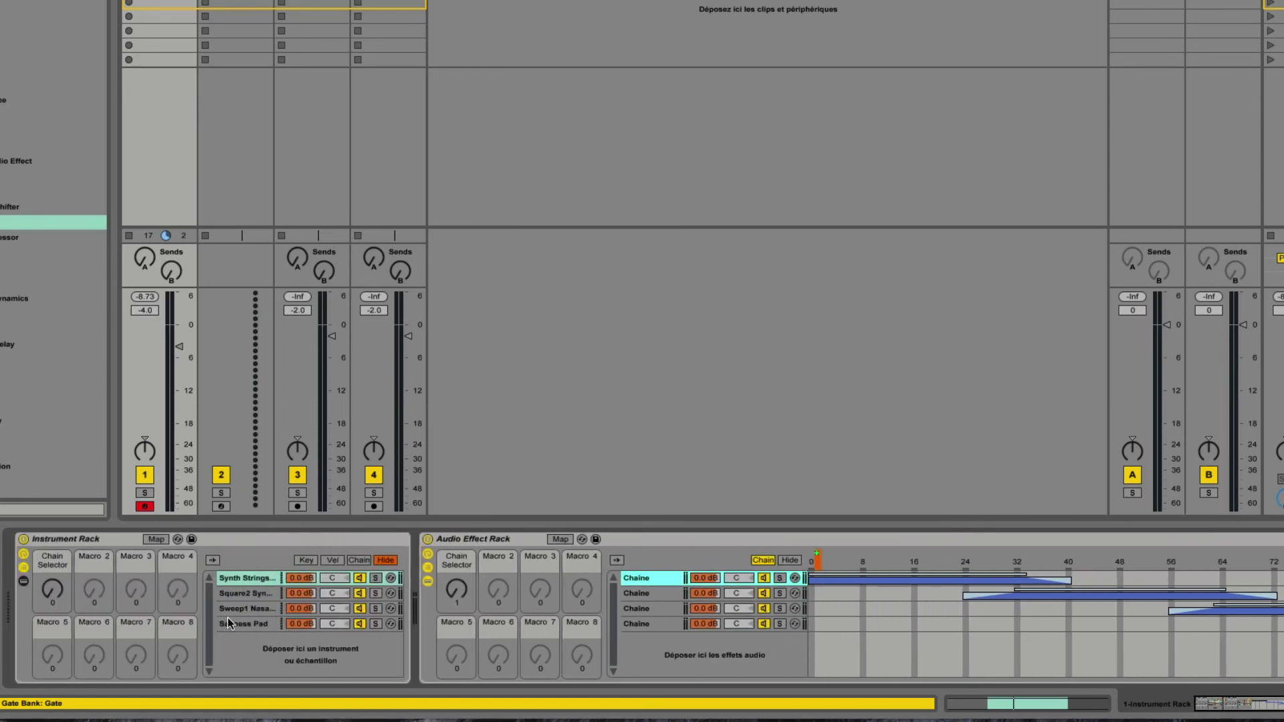
pyautogui.click(359, 560)
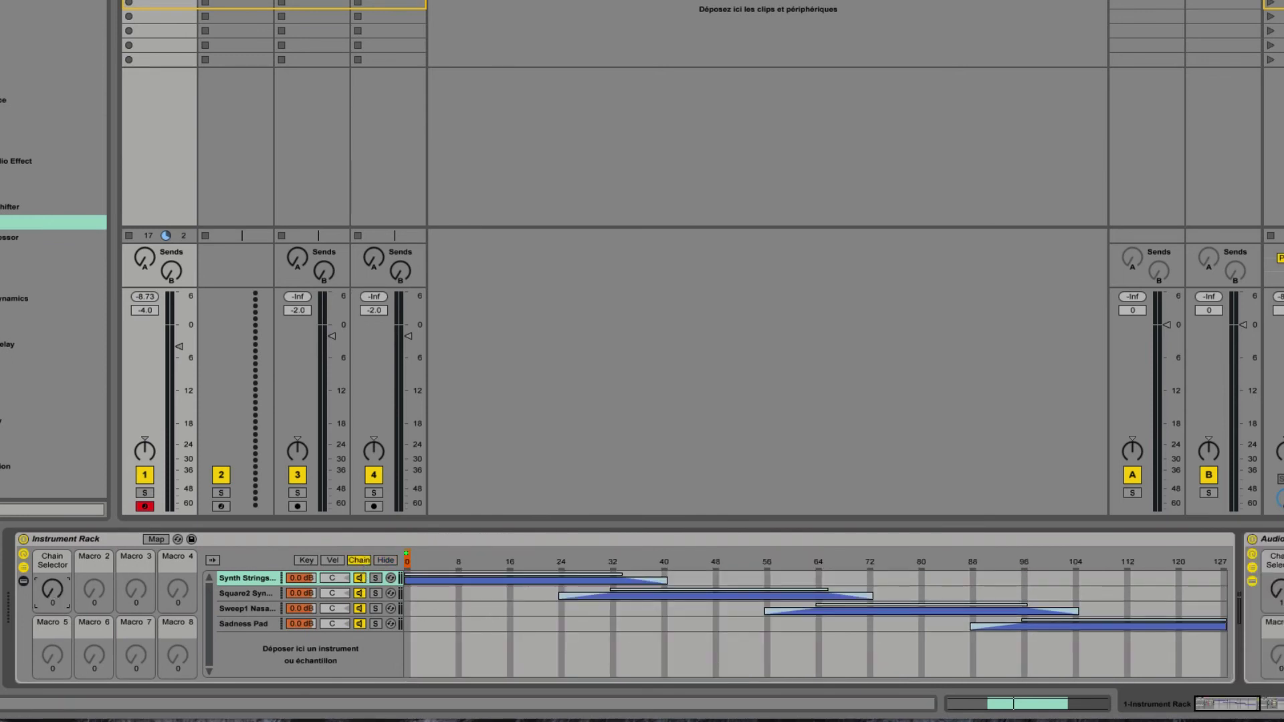
pyautogui.hscroll(5, 120, 589)
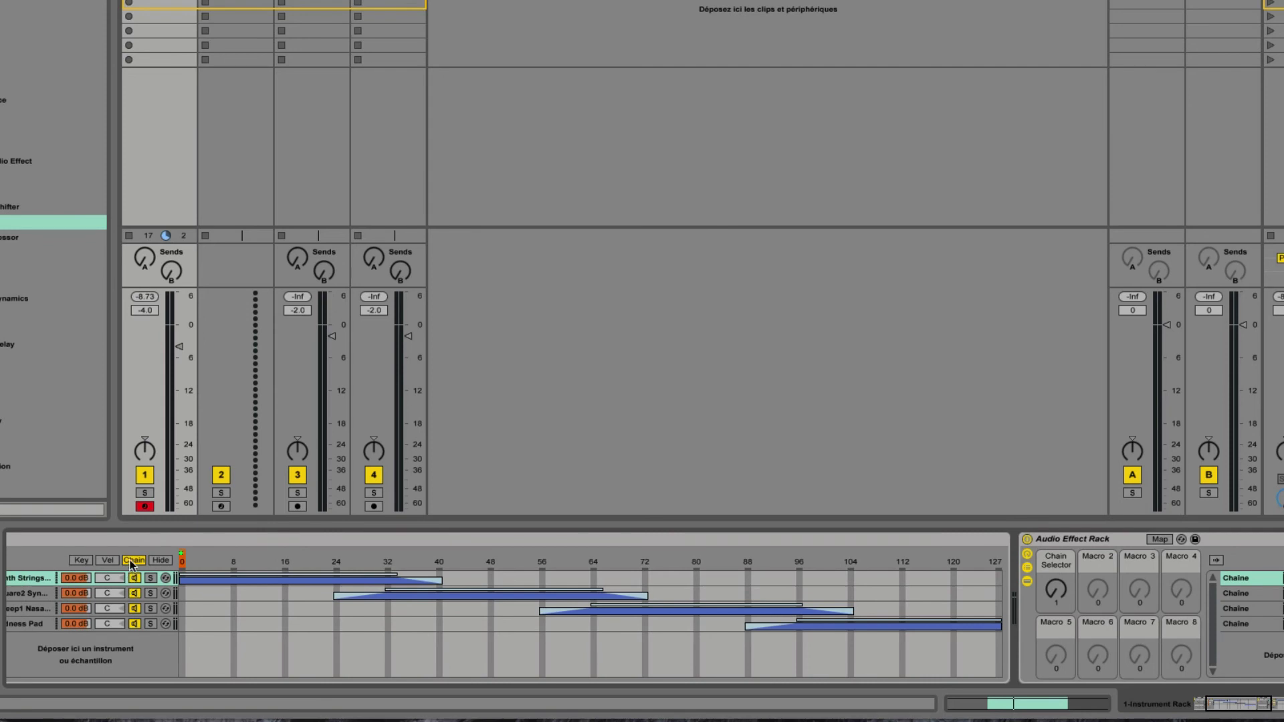
pyautogui.hscroll(10, 165, 568)
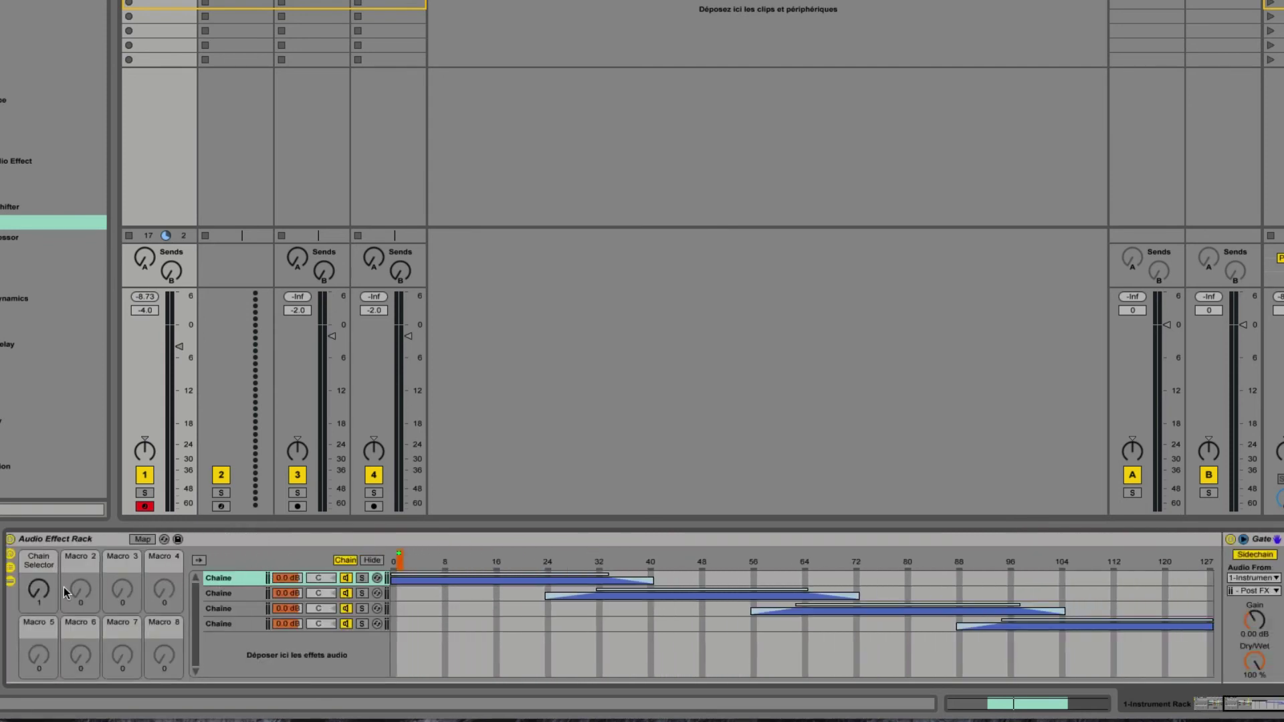
pyautogui.moveTo(40, 590)
pyautogui.mouseDown()
pyautogui.moveTo(38, 541)
pyautogui.moveTo(38, 581)
pyautogui.mouseUp()
pyautogui.hscroll(4, 292, 625)
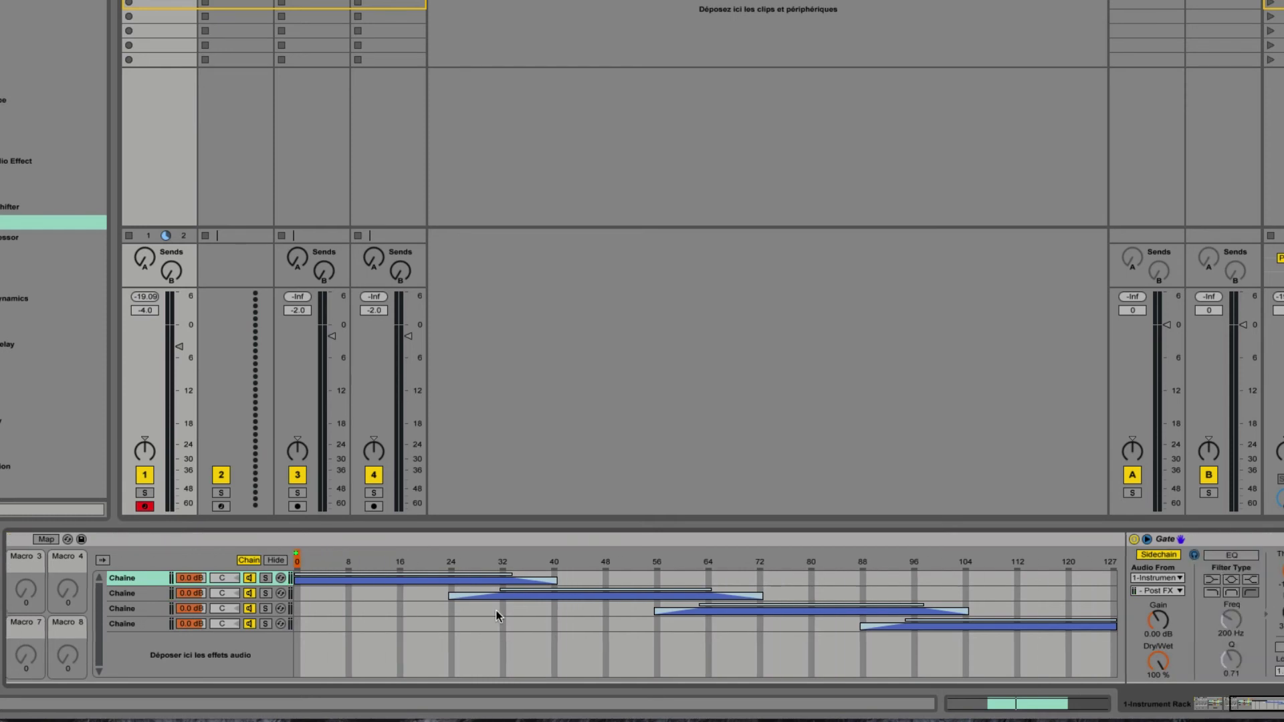
# Extend the Instrument Rack's Square2, Sweep1 and Sadness Pad zones down to 0, and hide the zone editor
pyautogui.hscroll(-5, 468, 605)
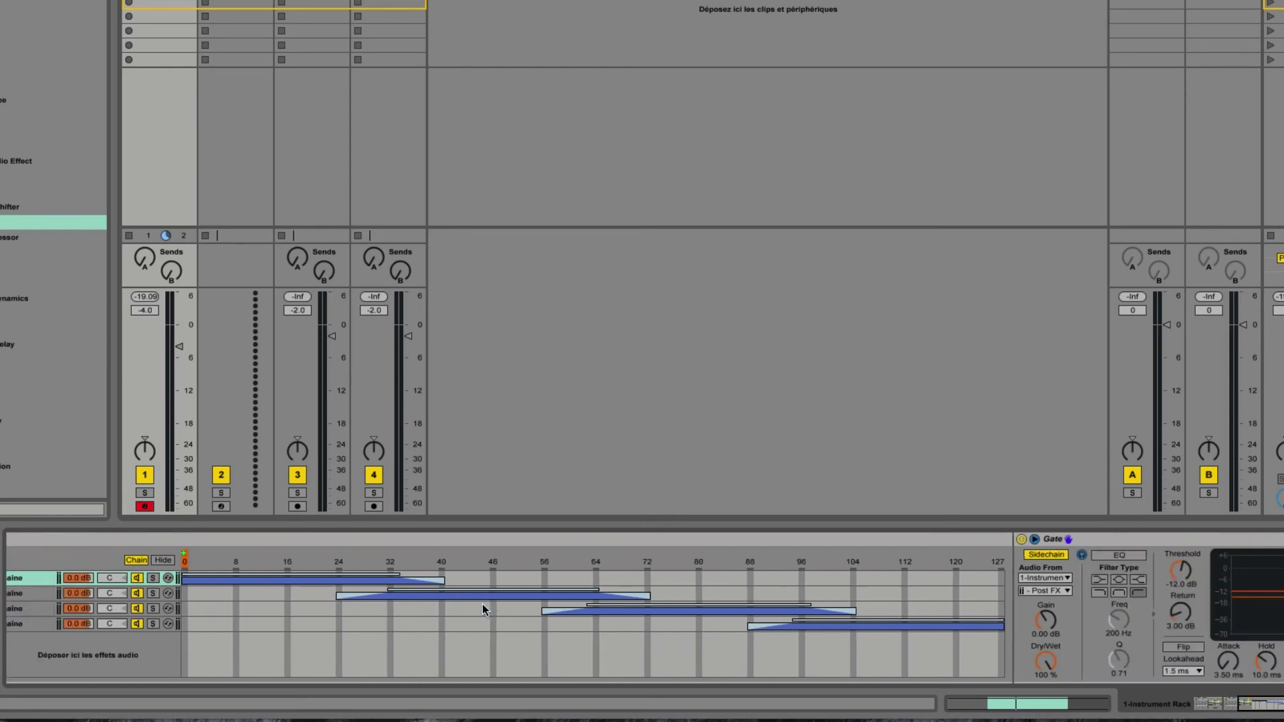
pyautogui.click(358, 561)
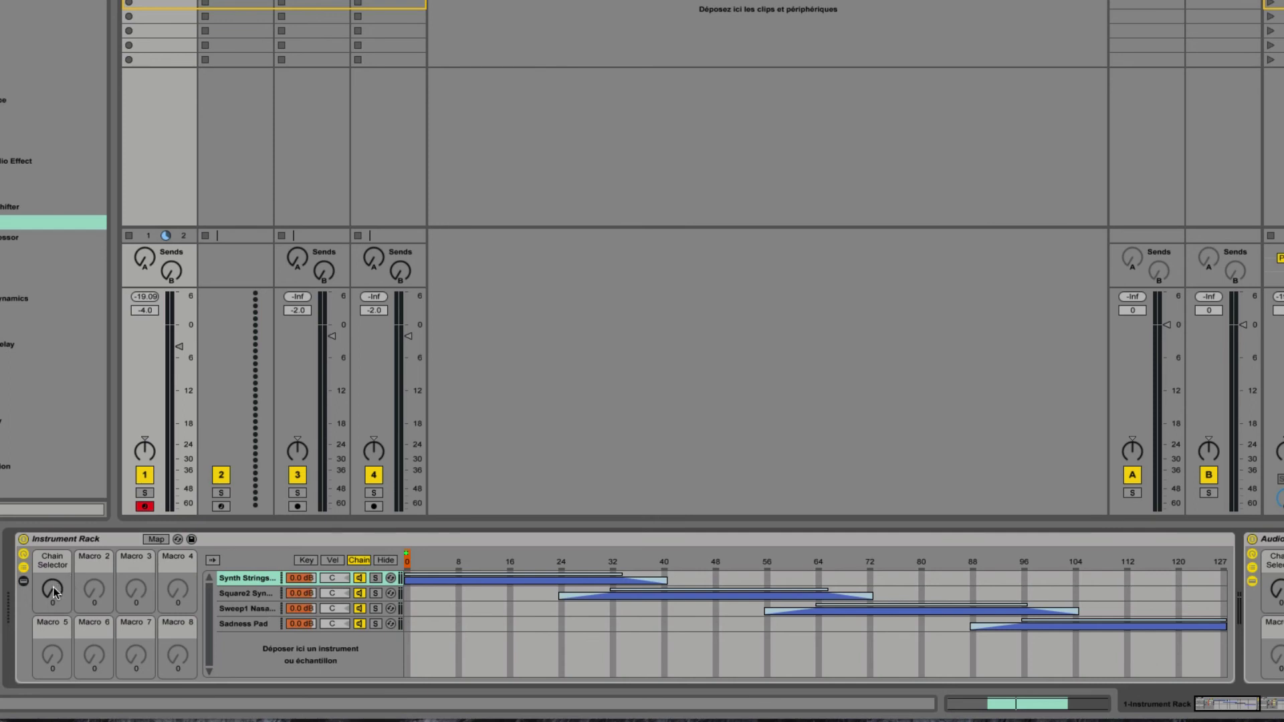
pyautogui.moveTo(54, 592)
pyautogui.mouseDown()
pyautogui.moveTo(58, 576)
pyautogui.moveTo(77, 603)
pyautogui.mouseUp()
pyautogui.moveTo(559, 595); pyautogui.dragTo(405, 595)
pyautogui.moveTo(762, 610); pyautogui.dragTo(405, 609)
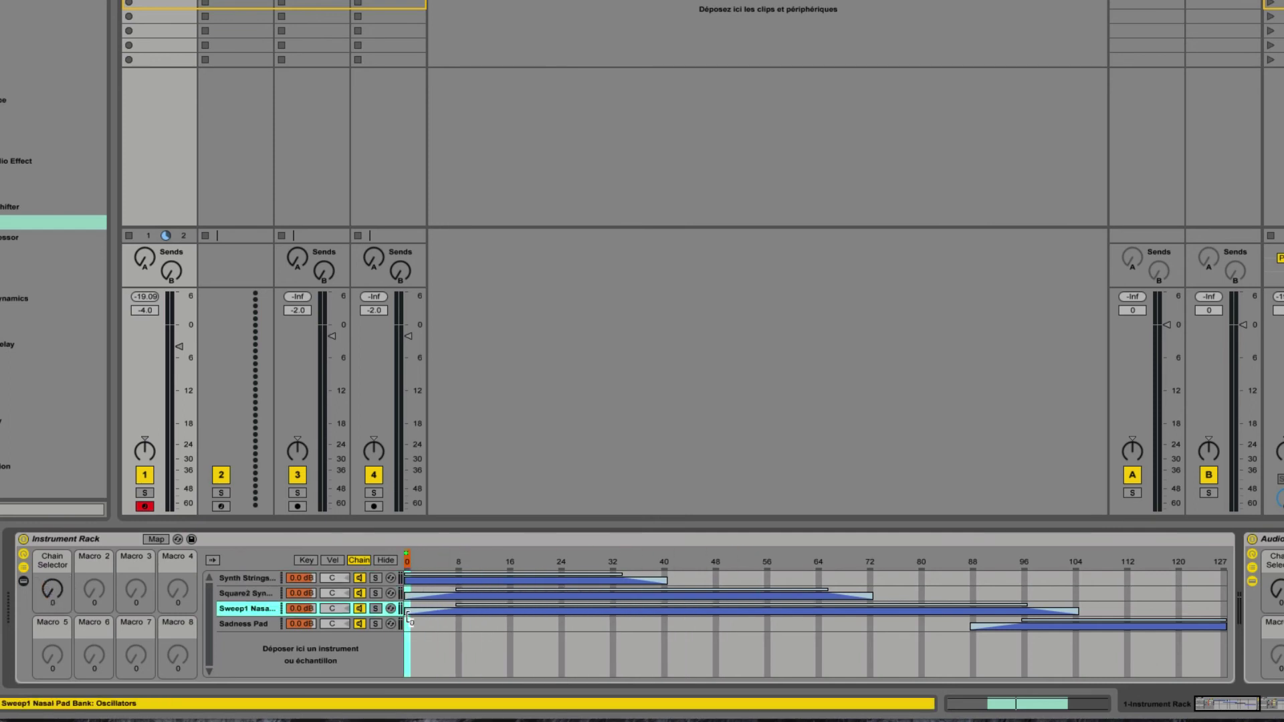
pyautogui.moveTo(971, 626); pyautogui.dragTo(406, 626)
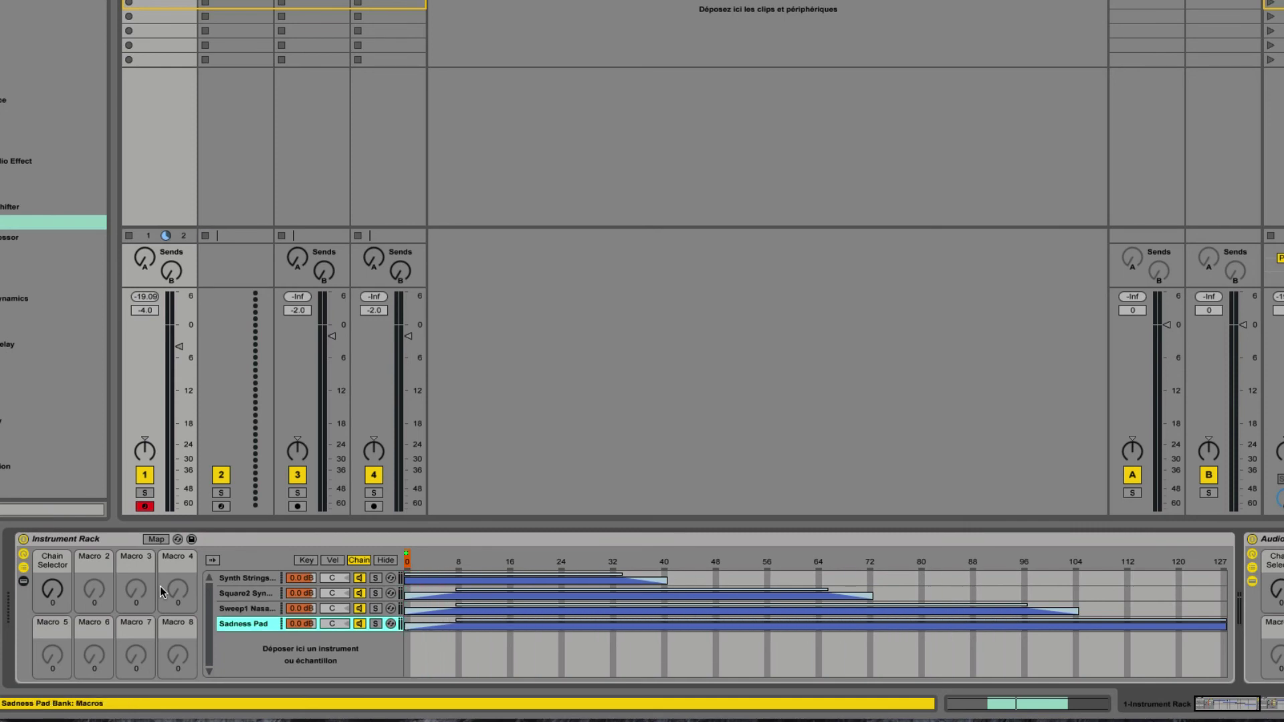
pyautogui.click(384, 561)
# Sweep the Audio Effect Rack's Chain Selector macro up to 115 to audition the gated chains
pyautogui.hscroll(10, 449, 593)
pyautogui.hscroll(-2, 292, 568)
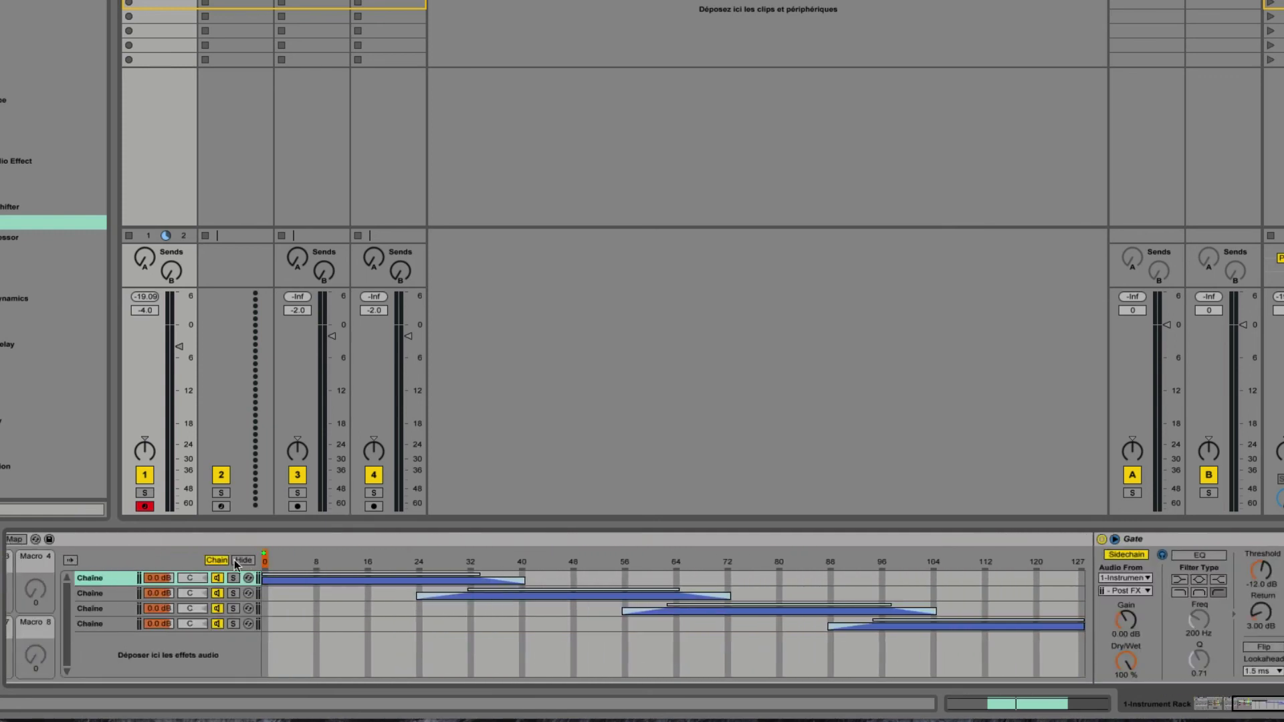
pyautogui.hscroll(-4, 236, 565)
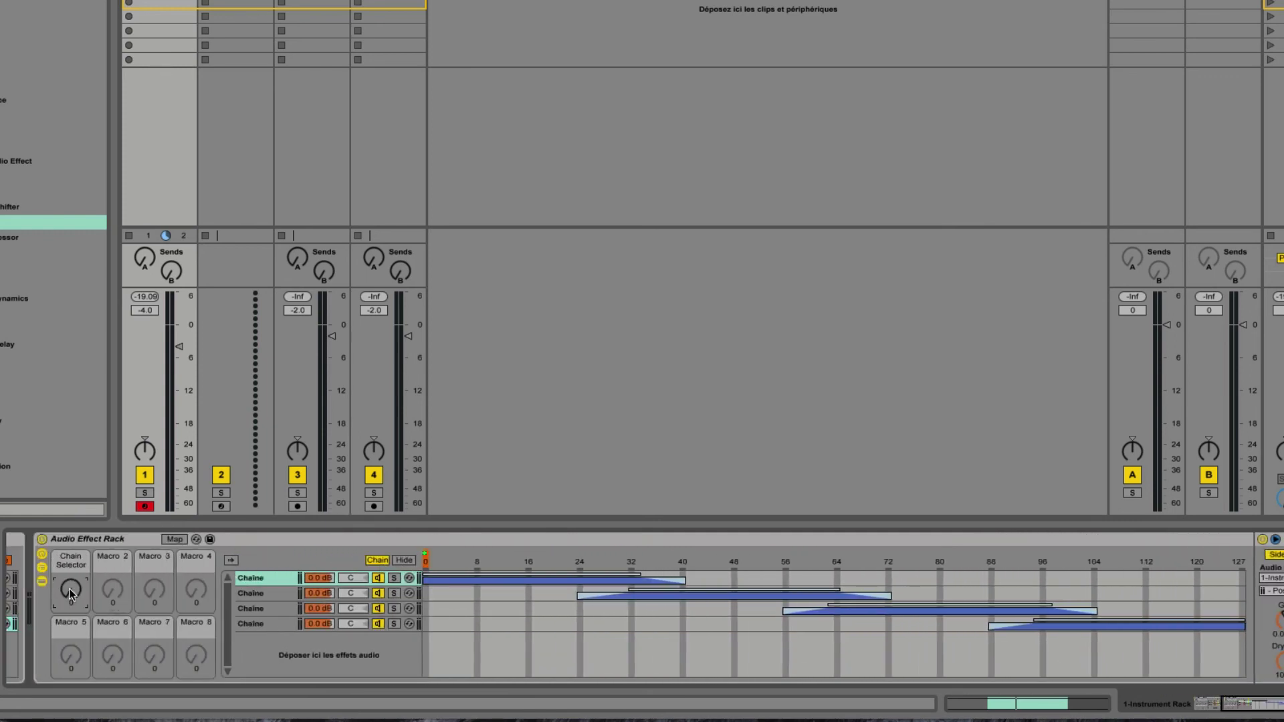
pyautogui.moveTo(70, 594); pyautogui.dragTo(70, 514)
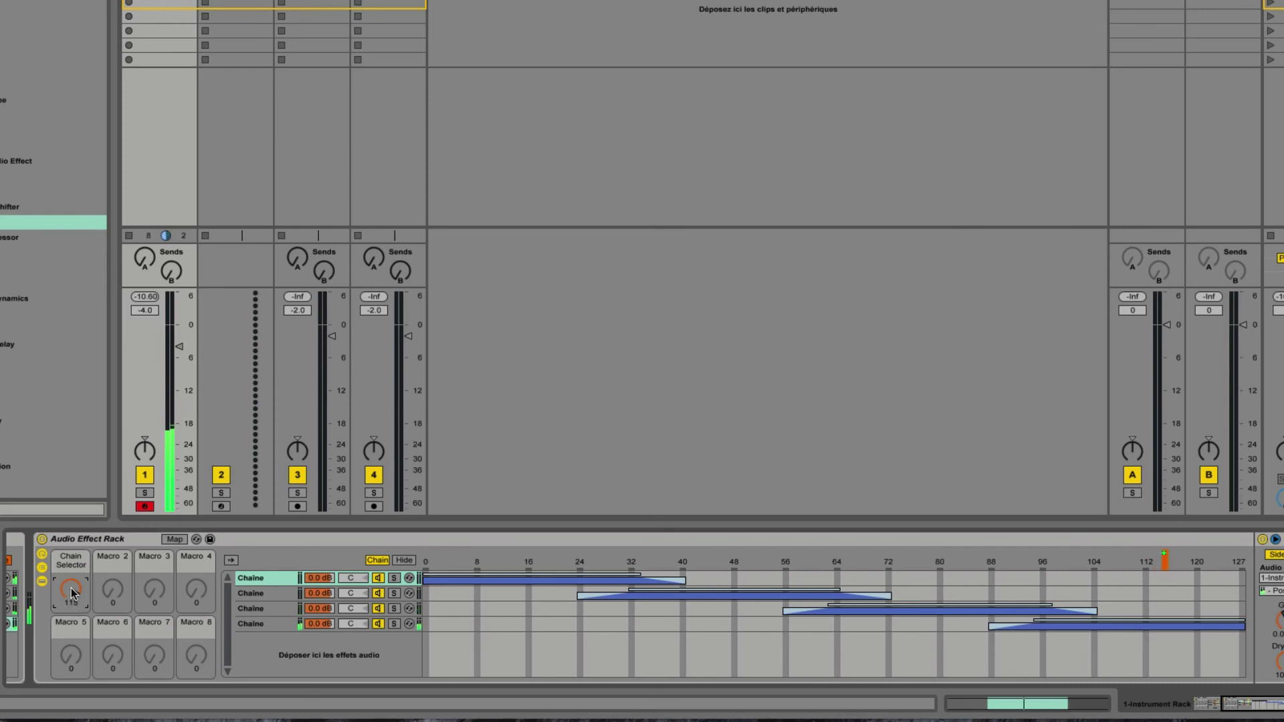
# Review the Instrument Rack's chain zones, hide them again, and return the Audio Effect Rack's Chain Selector macro to 0
pyautogui.hscroll(-6, 102, 630)
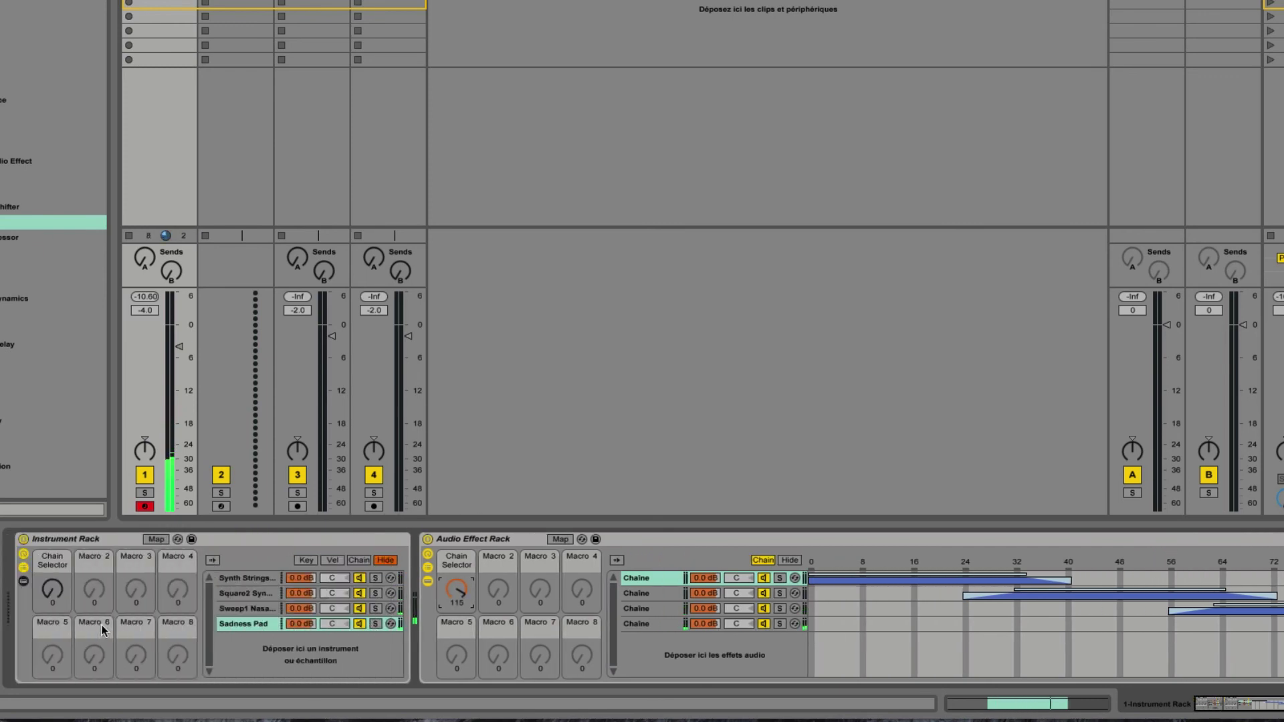
pyautogui.click(358, 561)
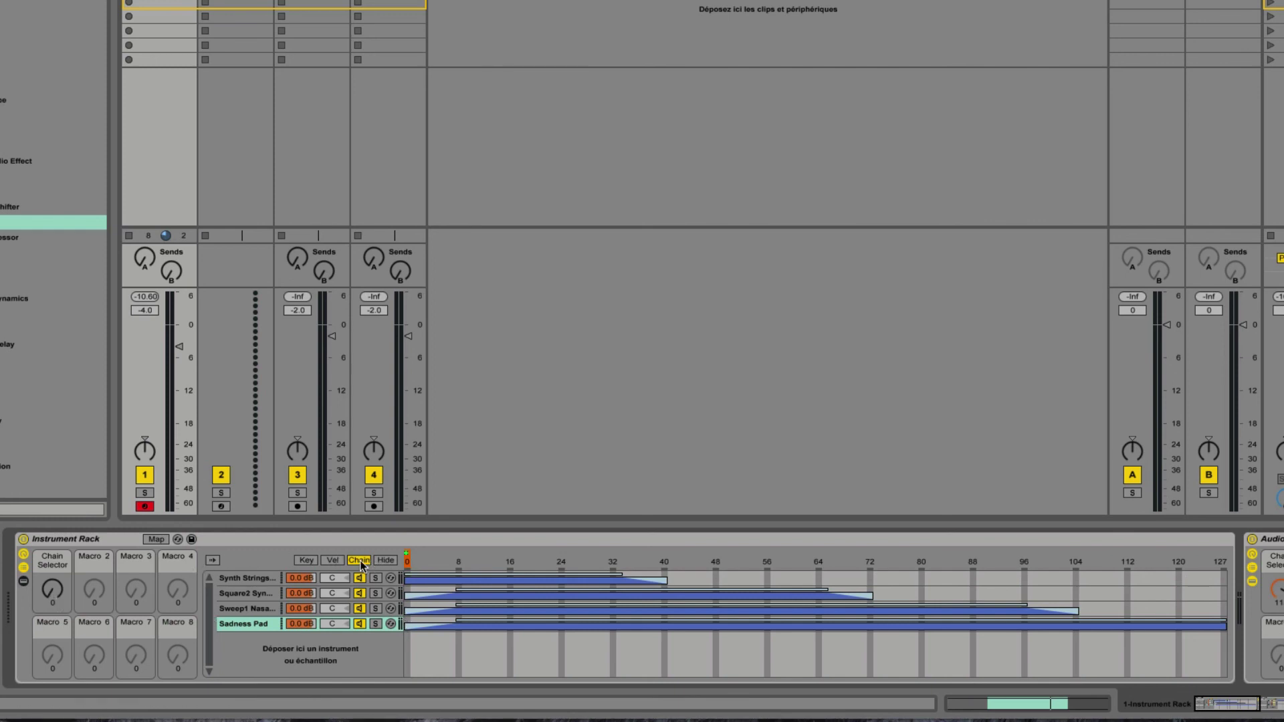
pyautogui.click(385, 560)
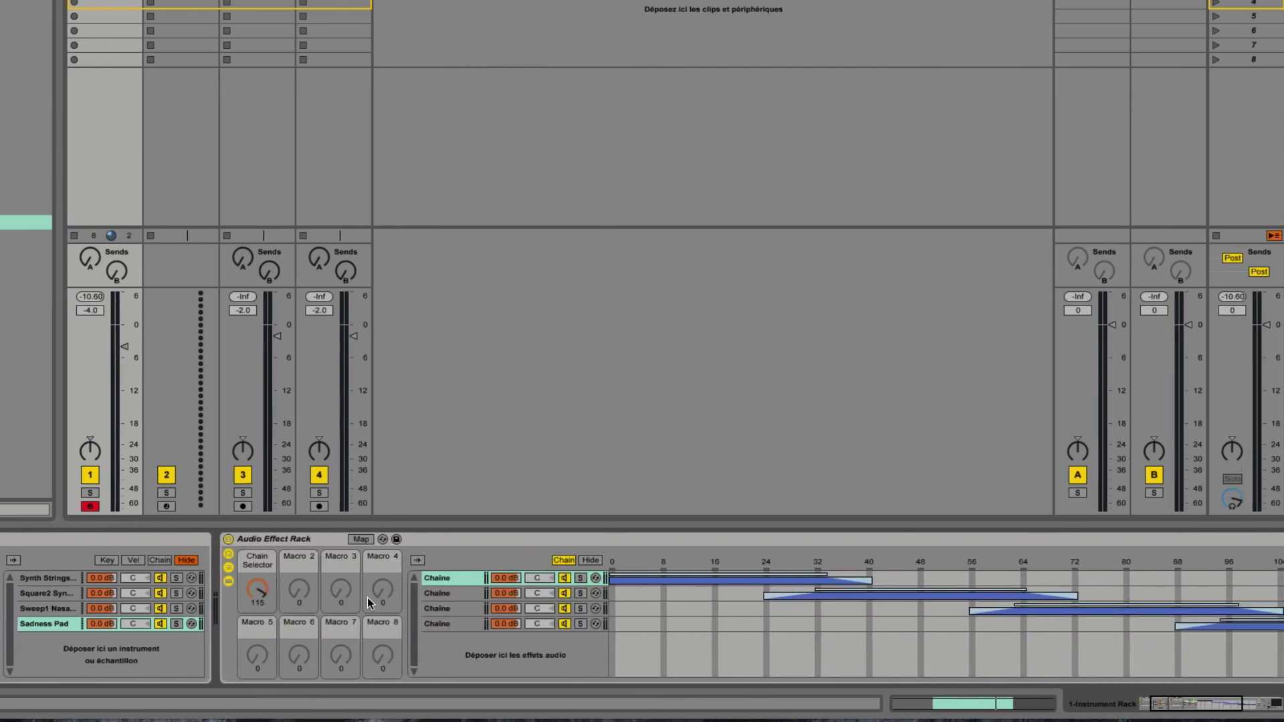
pyautogui.moveTo(51, 595); pyautogui.dragTo(52, 632)
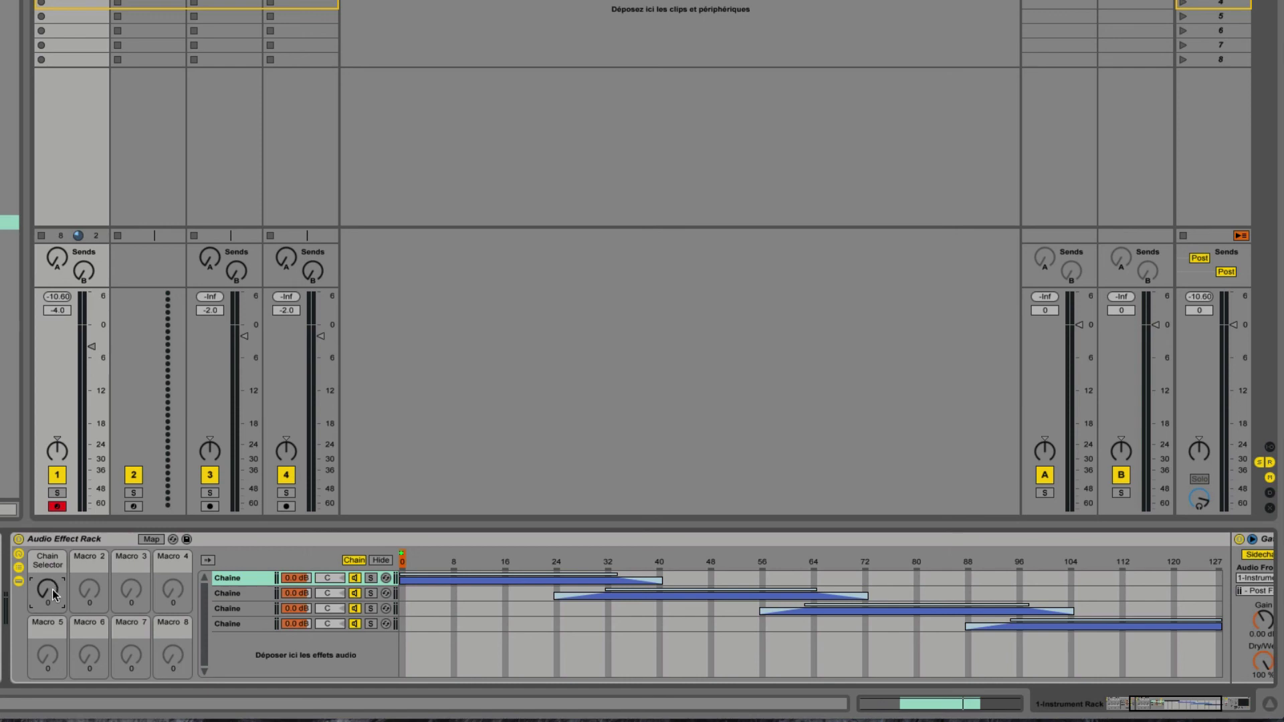
pyautogui.moveTo(52, 580)
pyautogui.mouseDown()
pyautogui.moveTo(52, 526)
pyautogui.moveTo(52, 583)
pyautogui.mouseUp()
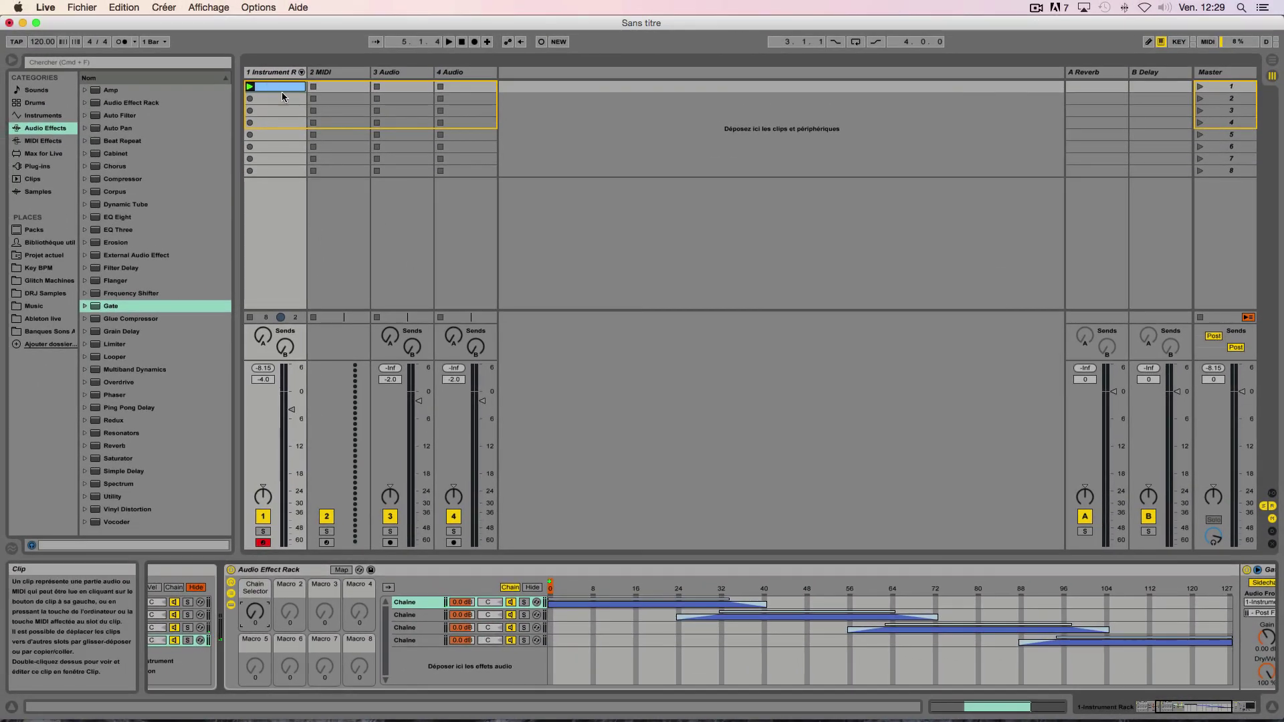
# Look at the MIDI notes of the first track's clip and return to the device view
pyautogui.doubleClick(282, 87)
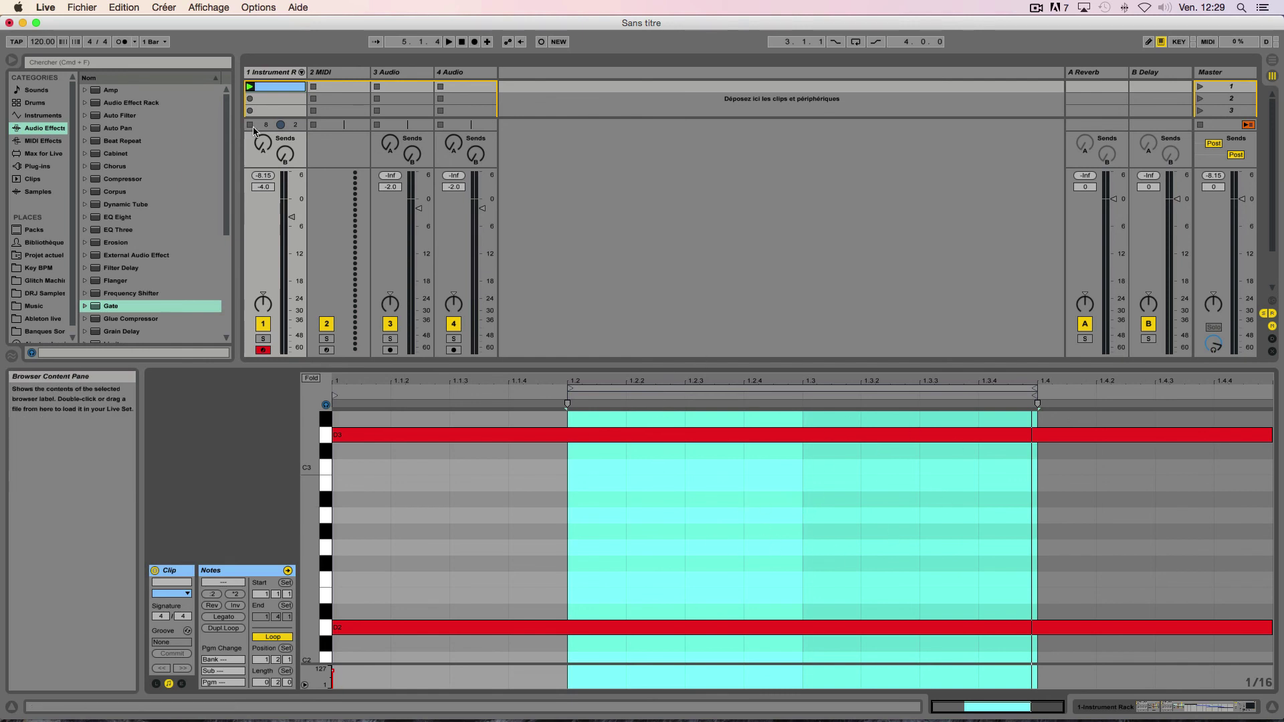
pyautogui.hotkey('shift', 'Tab')
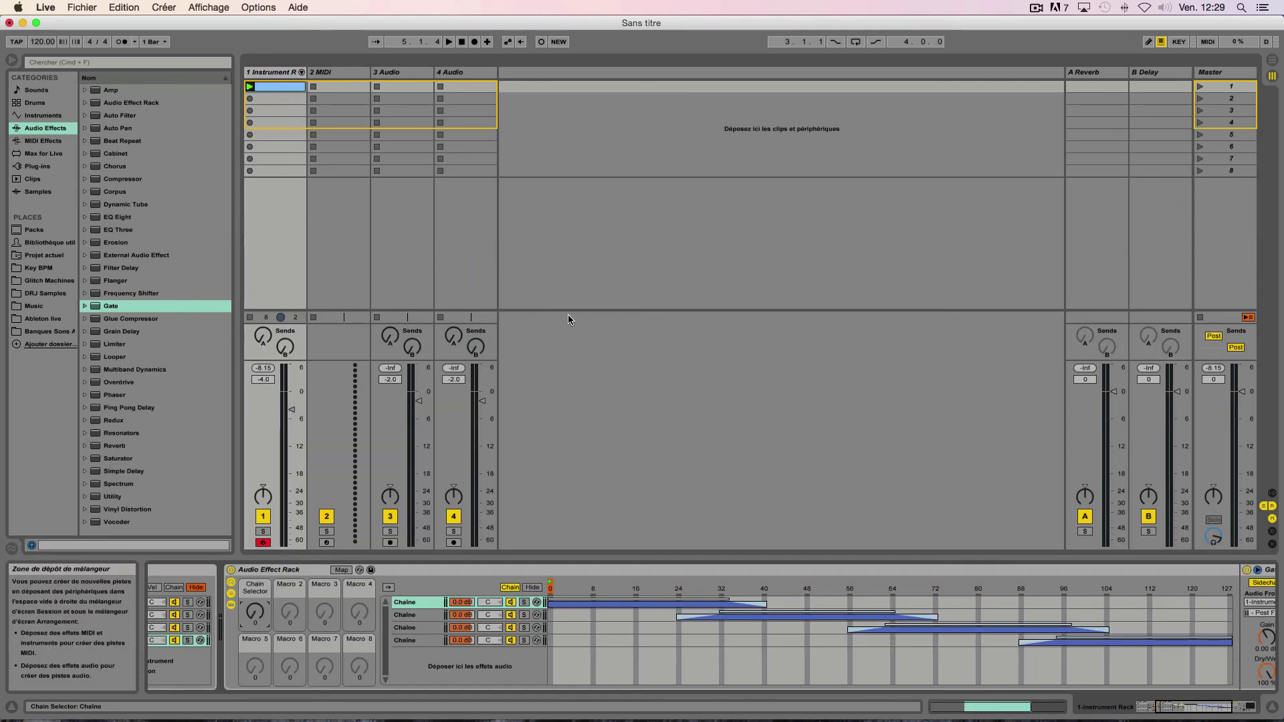